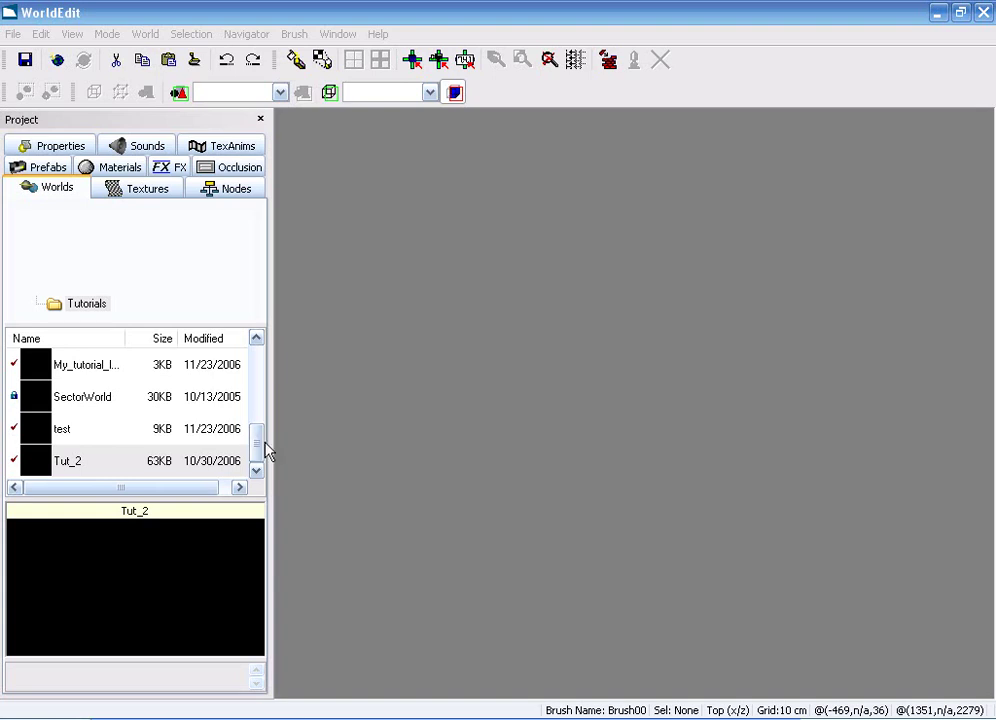
Create a new world named complextest.
left_click(62, 64)
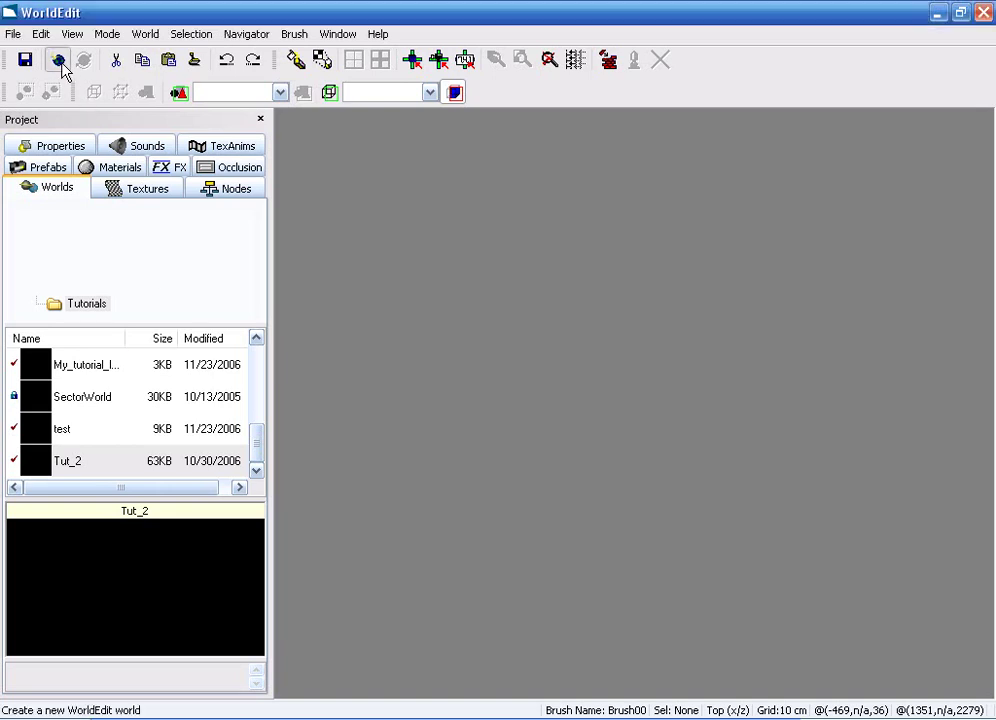
type("c")
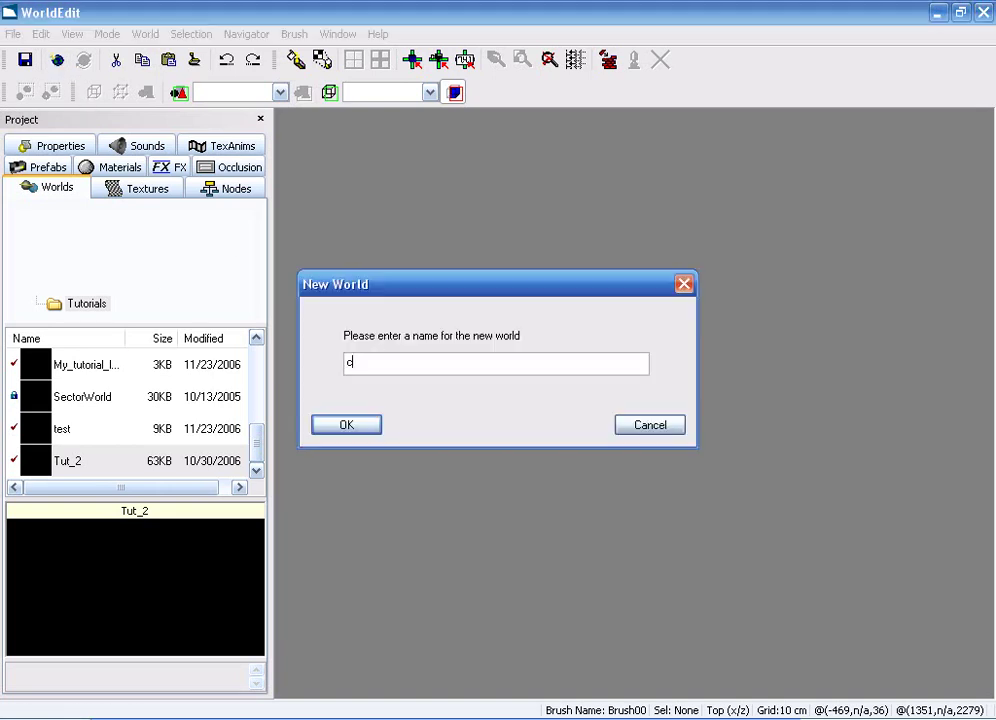
type("omplextest")
key("Return")
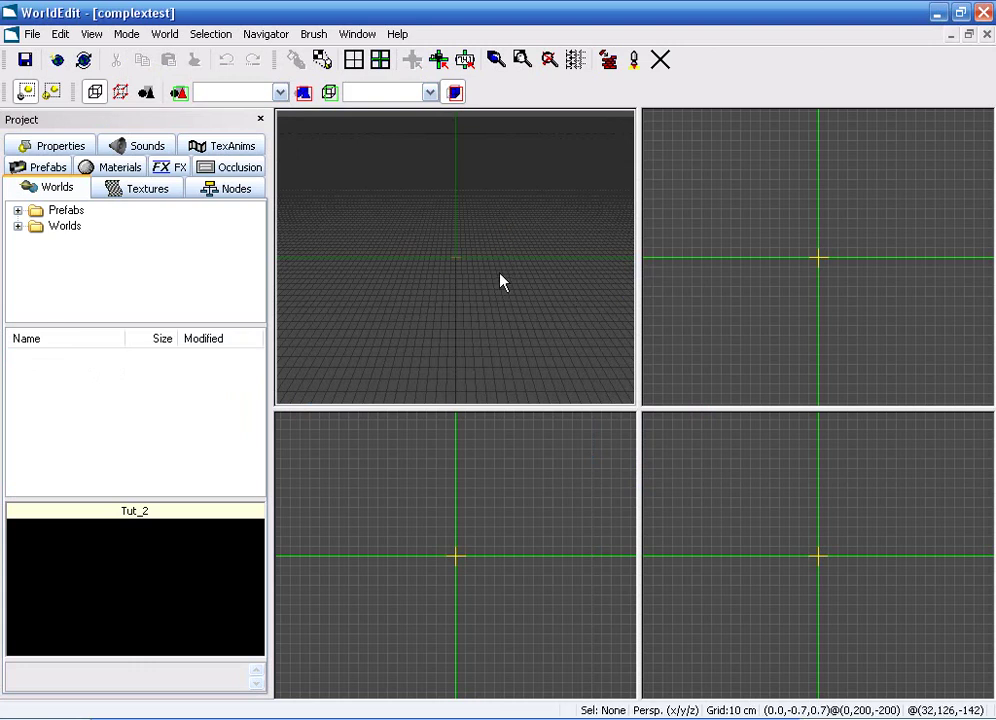
In geometry editing mode with a 1 m grid, draw a closed S-shaped polygon about 13 by 20 m in the Top view.
left_click(121, 96)
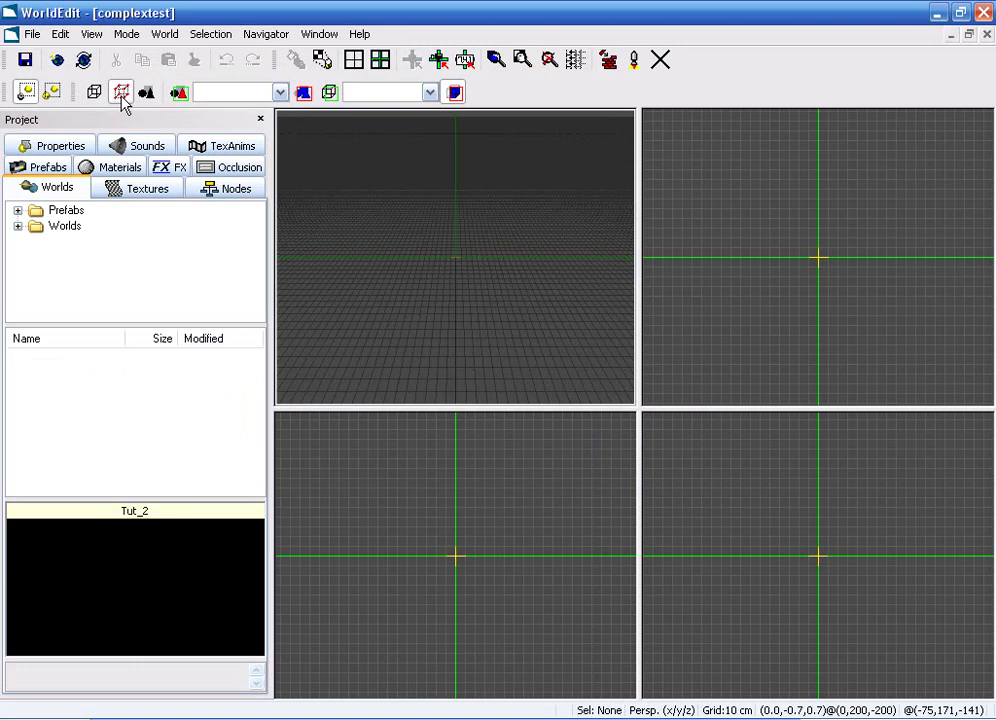
left_click(769, 316)
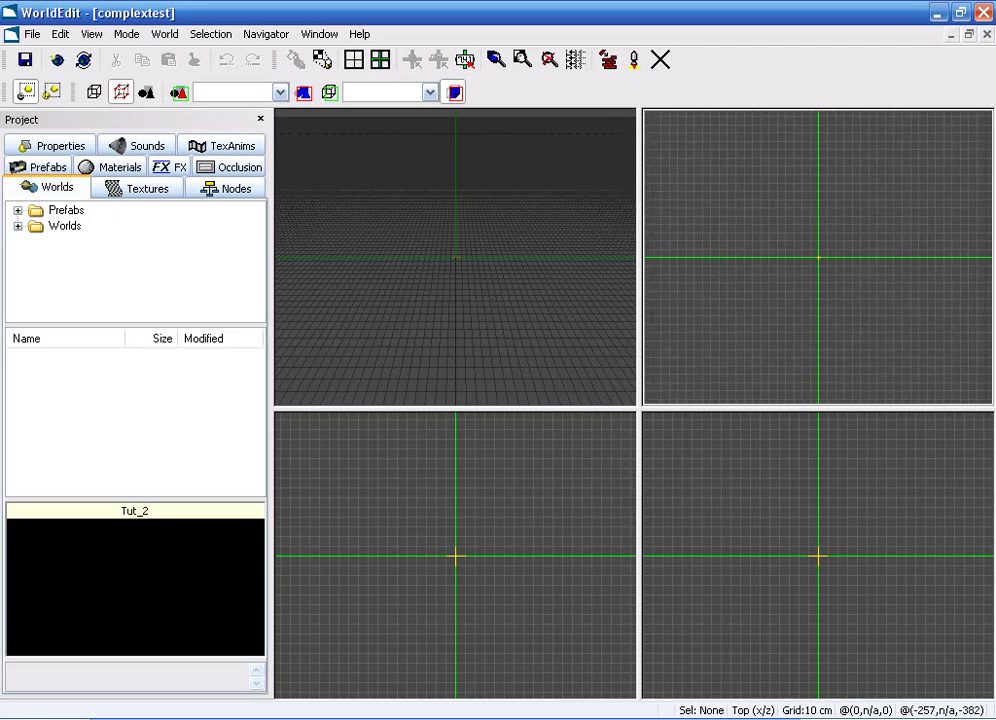
scroll(778, 333, "up", 1)
key("minus")
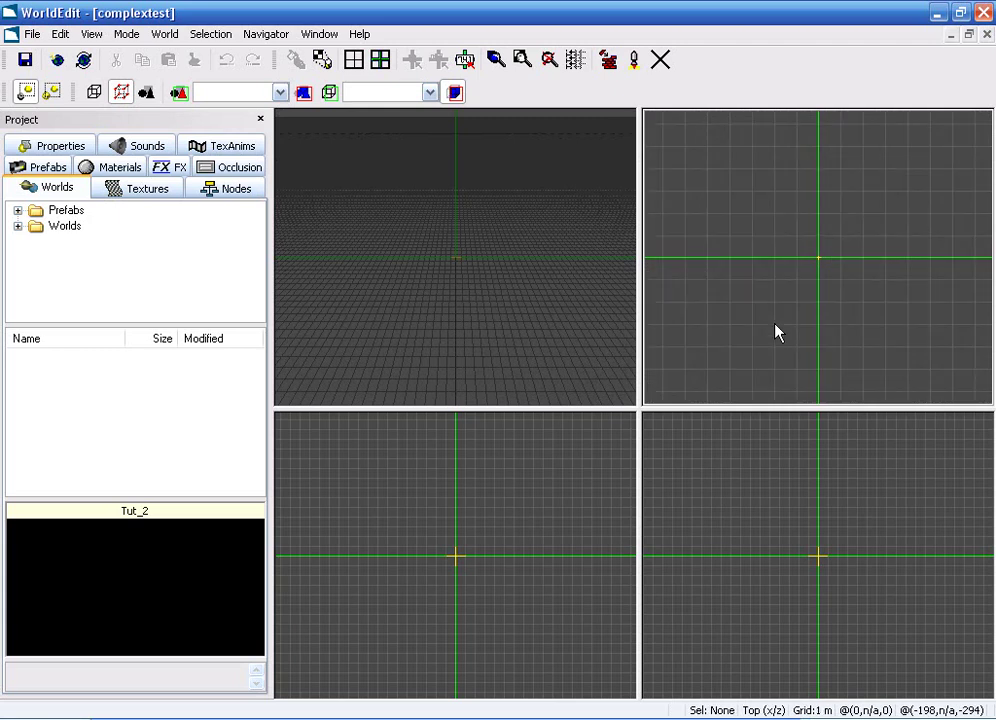
scroll(775, 324, "down", 3)
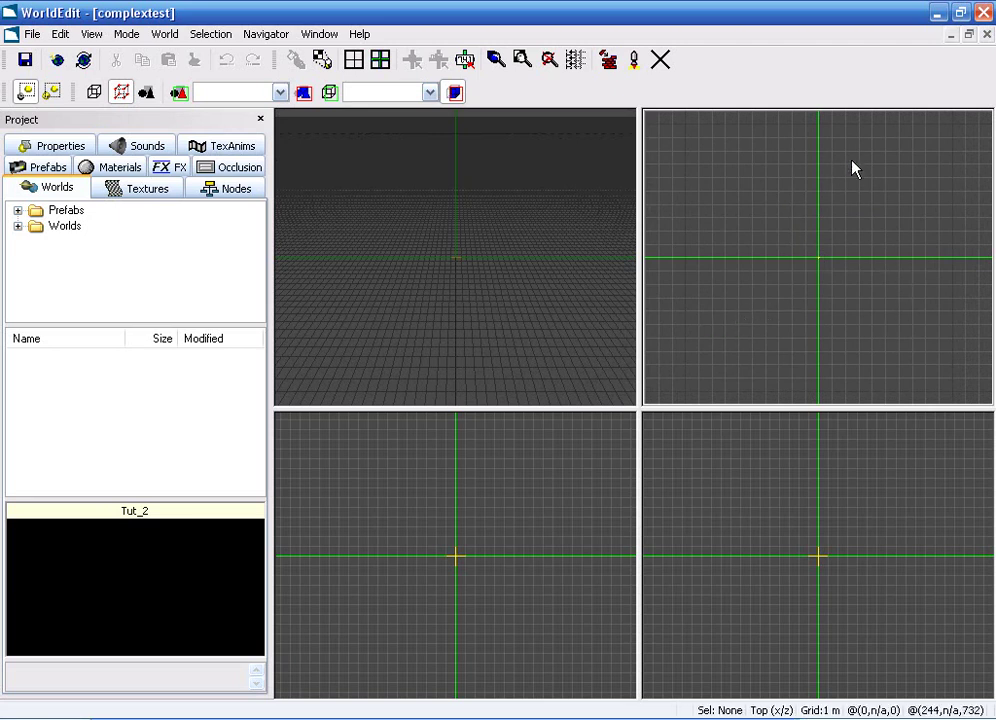
left_click(872, 137)
left_click(883, 162)
left_click(831, 191)
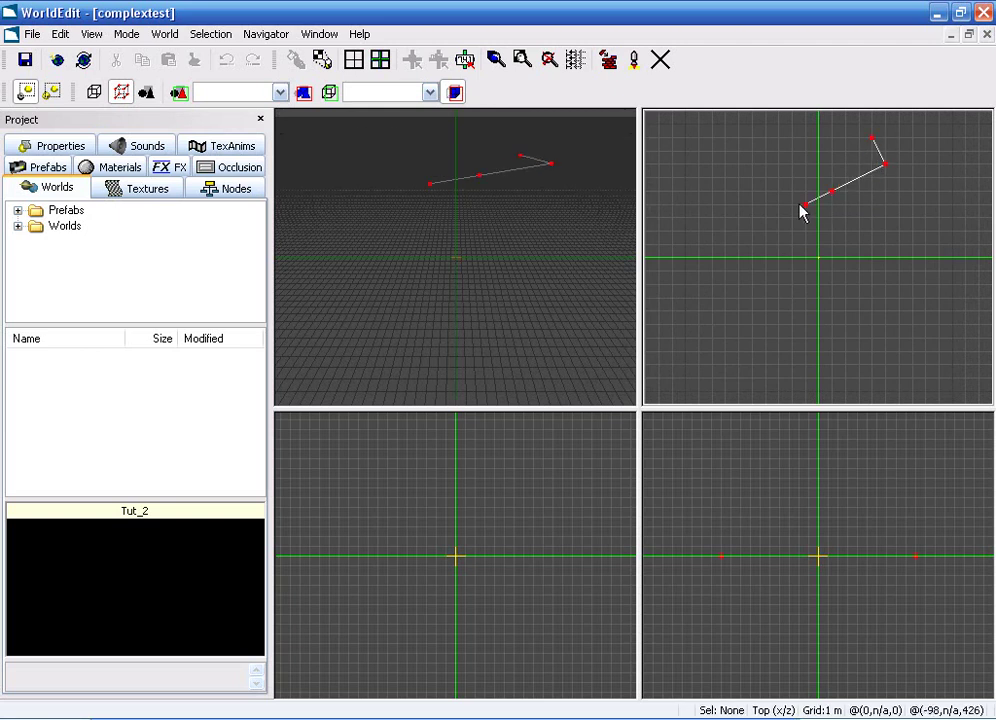
left_click(792, 217)
left_click(779, 258)
left_click(806, 285)
left_click(872, 298)
left_click(900, 326)
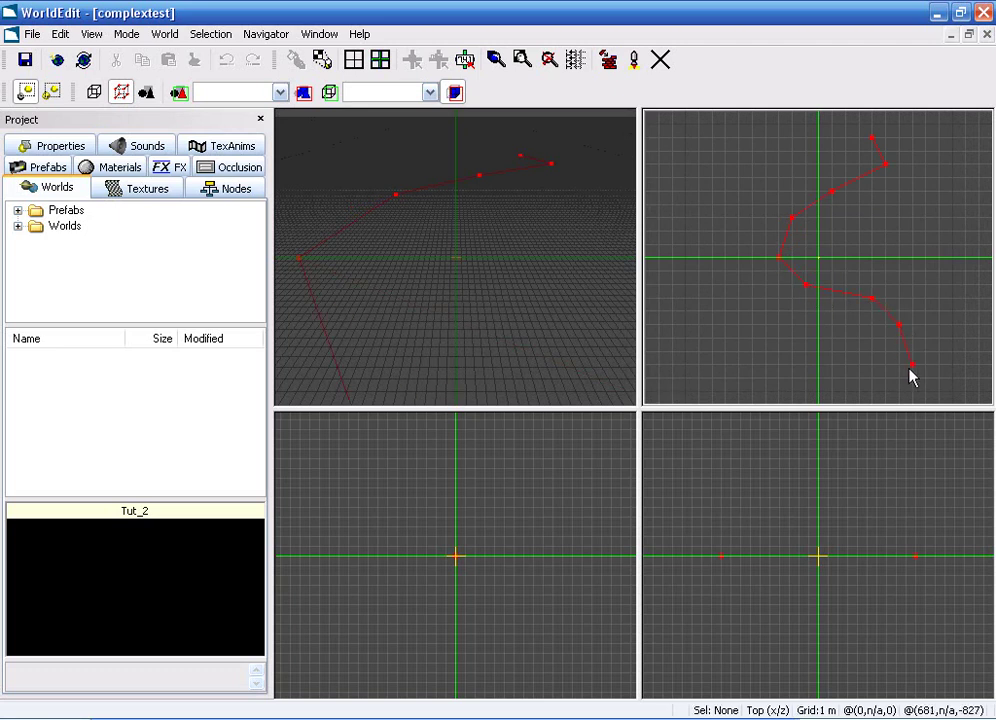
left_click(913, 365)
left_click(872, 405)
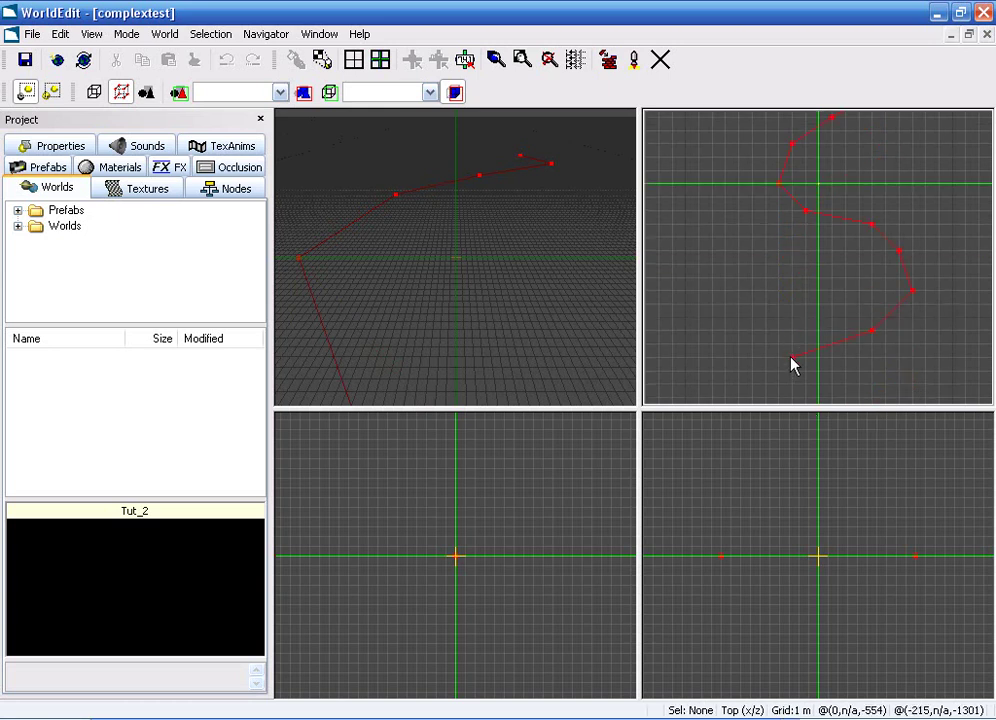
left_click(779, 330)
left_click(781, 307)
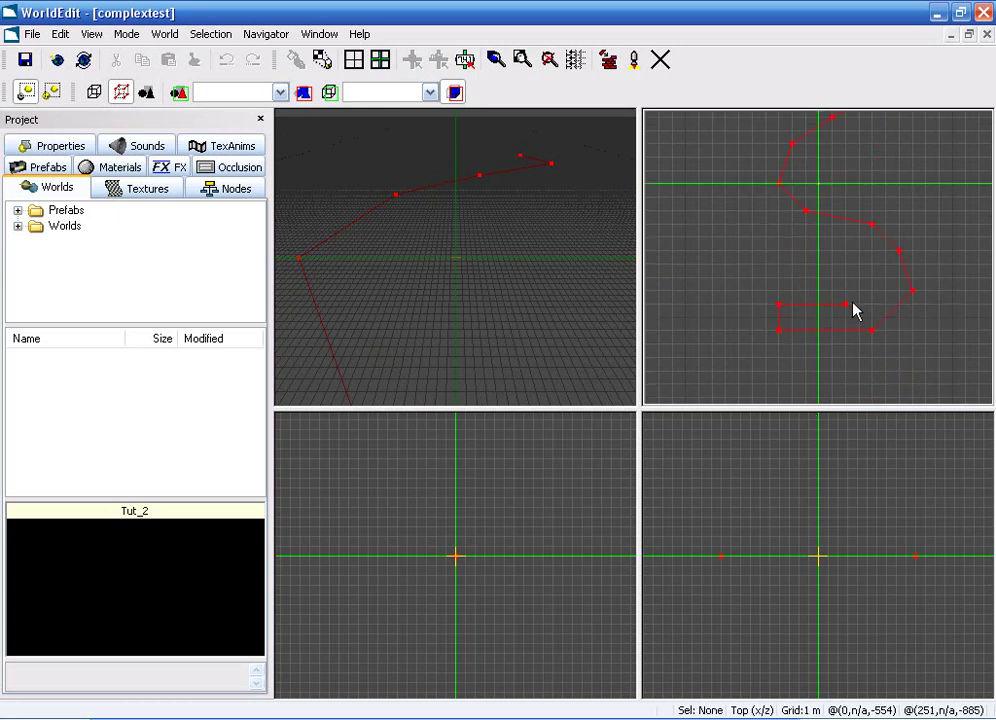
left_click(859, 307)
left_click(872, 290)
left_click(871, 266)
left_click(845, 251)
left_click(789, 232)
left_click(744, 187)
key("Up")
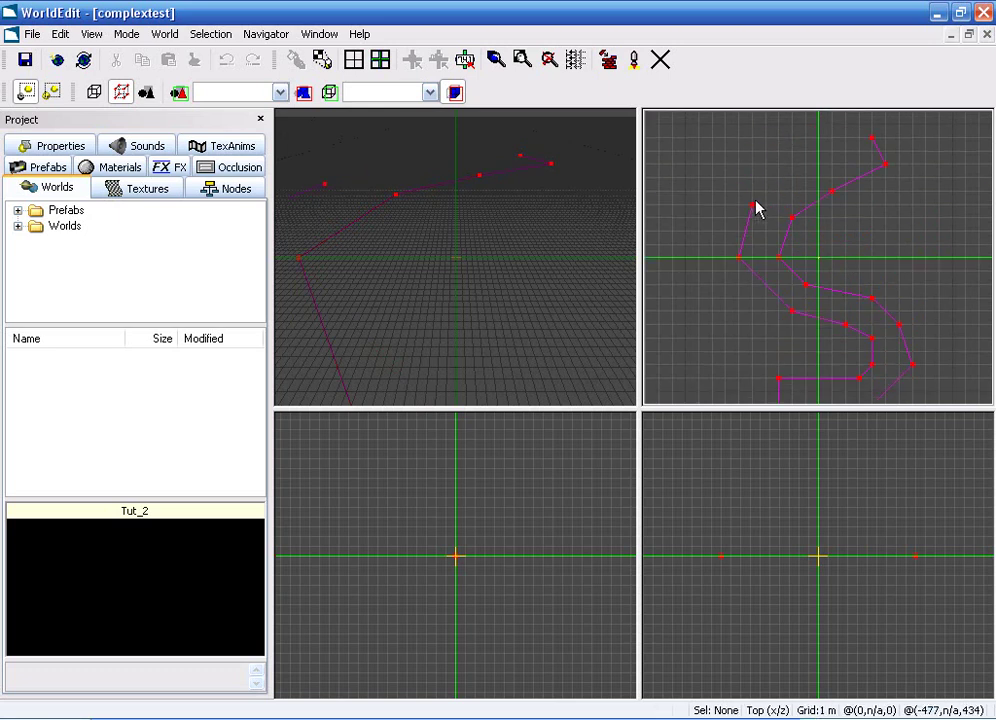
left_click(756, 201)
left_click(814, 169)
left_click(870, 141)
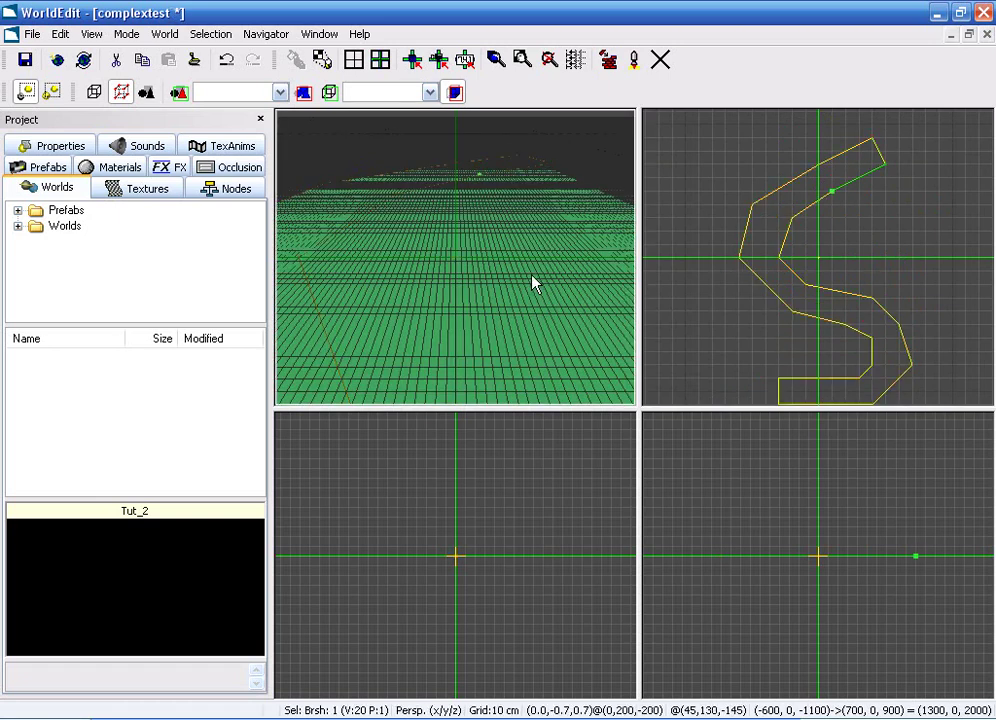
Raise the inner corner vertex at the near end of the S-shaped polygon by 10 cm in the Left view.
key("plus")
key("plus")
key("plus")
middle_click_drag(532, 276, 547, 350)
right_click_drag(550, 330, 459, 284)
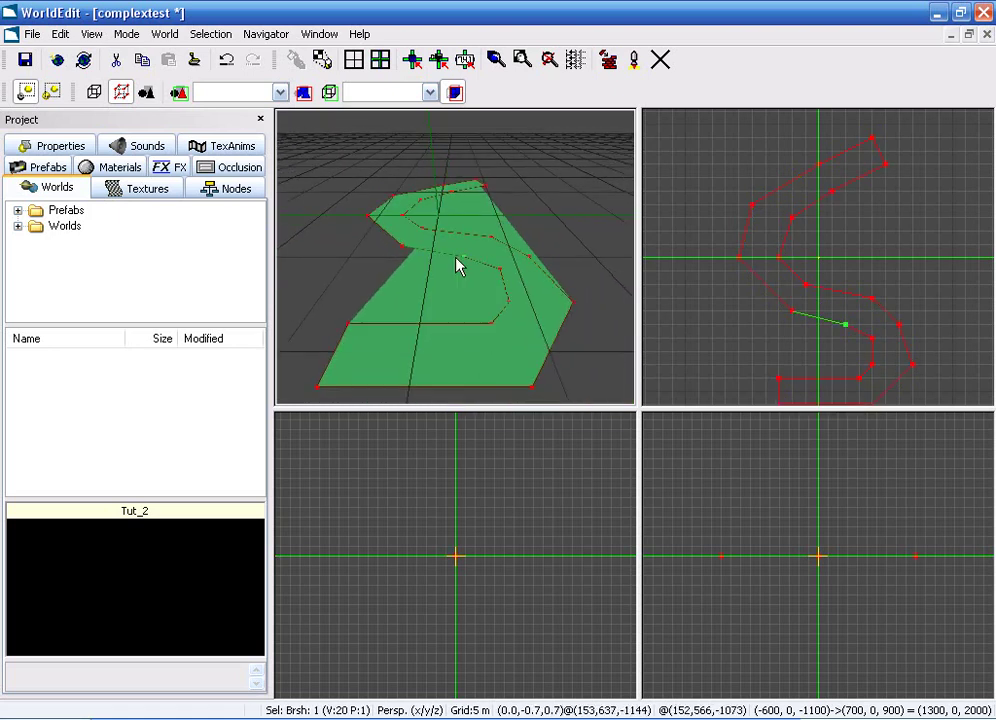
left_click(459, 284)
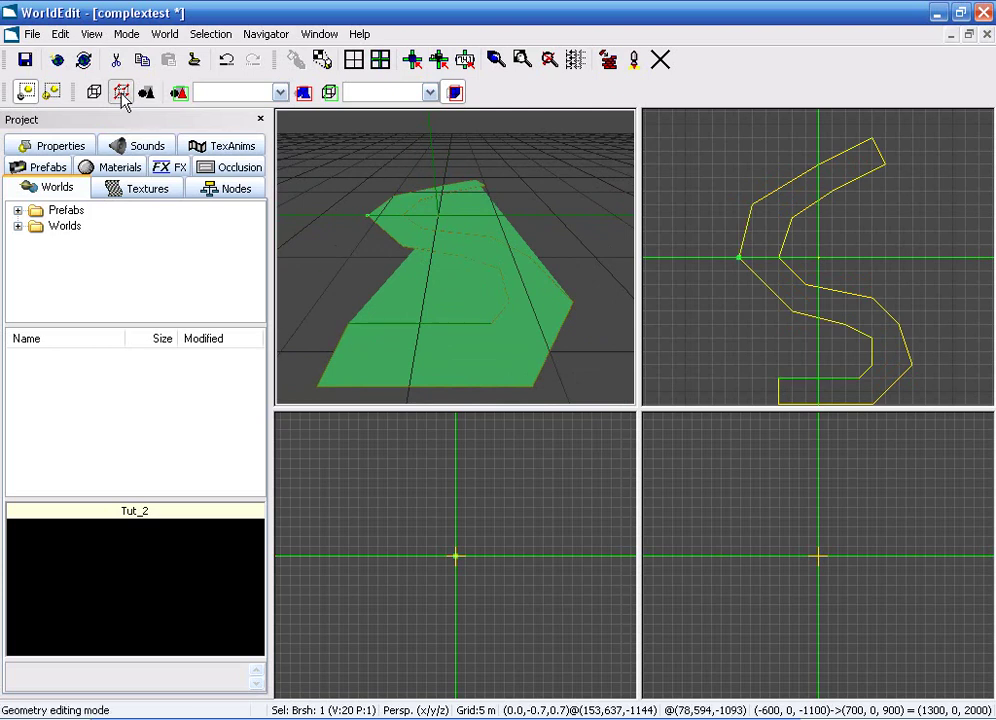
left_click(376, 355)
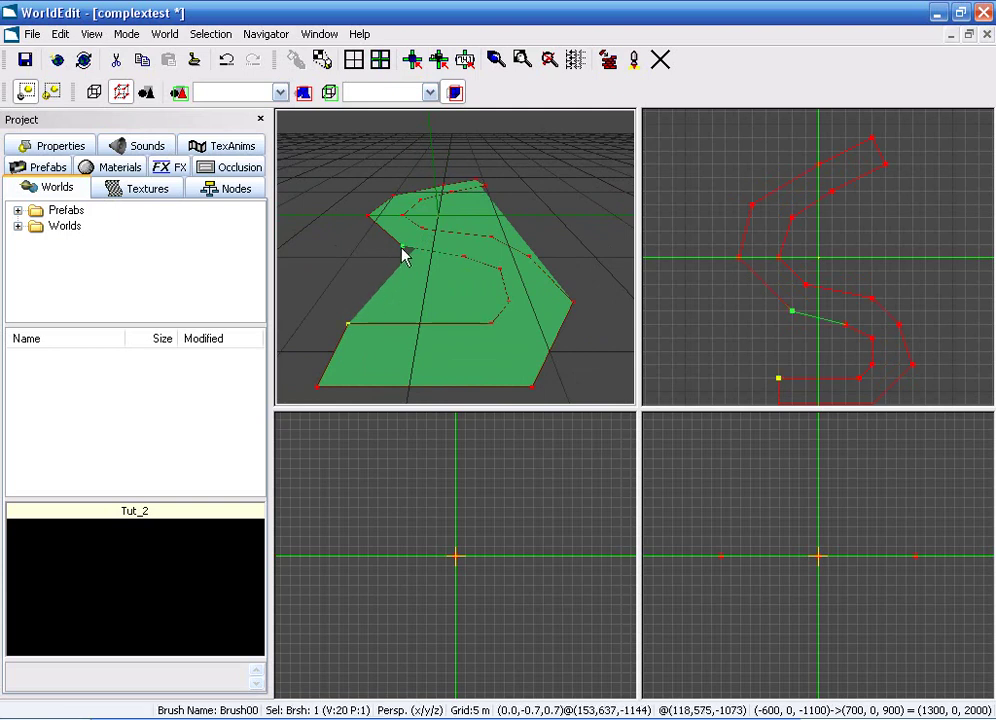
left_click(522, 513)
scroll(558, 620, "down", 8)
middle_click_drag(545, 610, 456, 558)
scroll(456, 556, "up", 4)
scroll(456, 557, "up", 4)
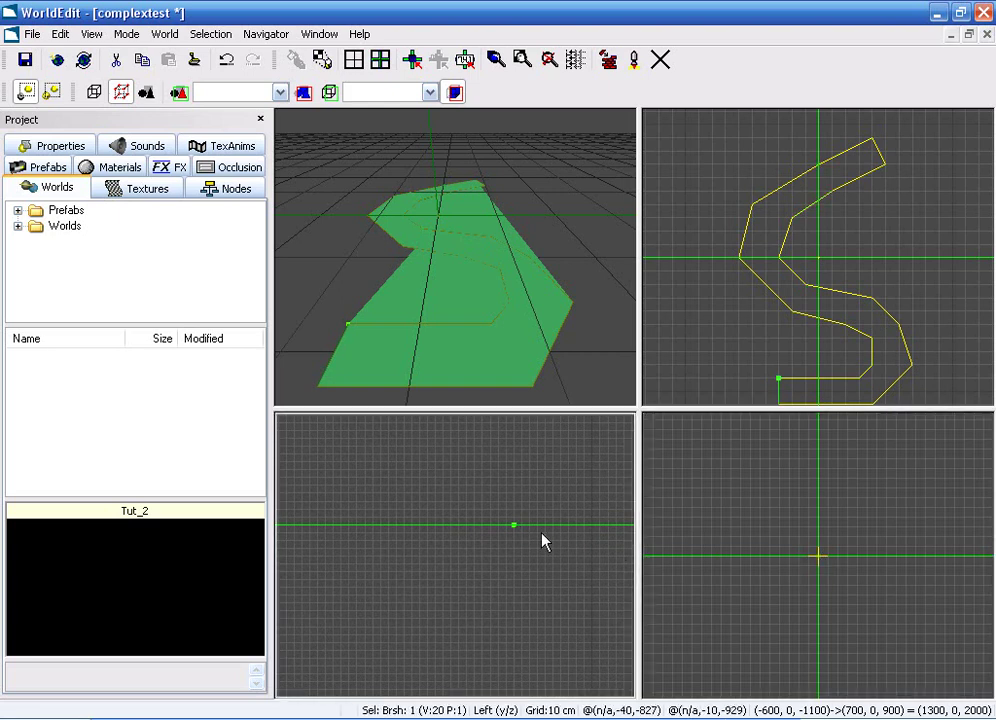
left_click_drag(515, 526, 515, 518)
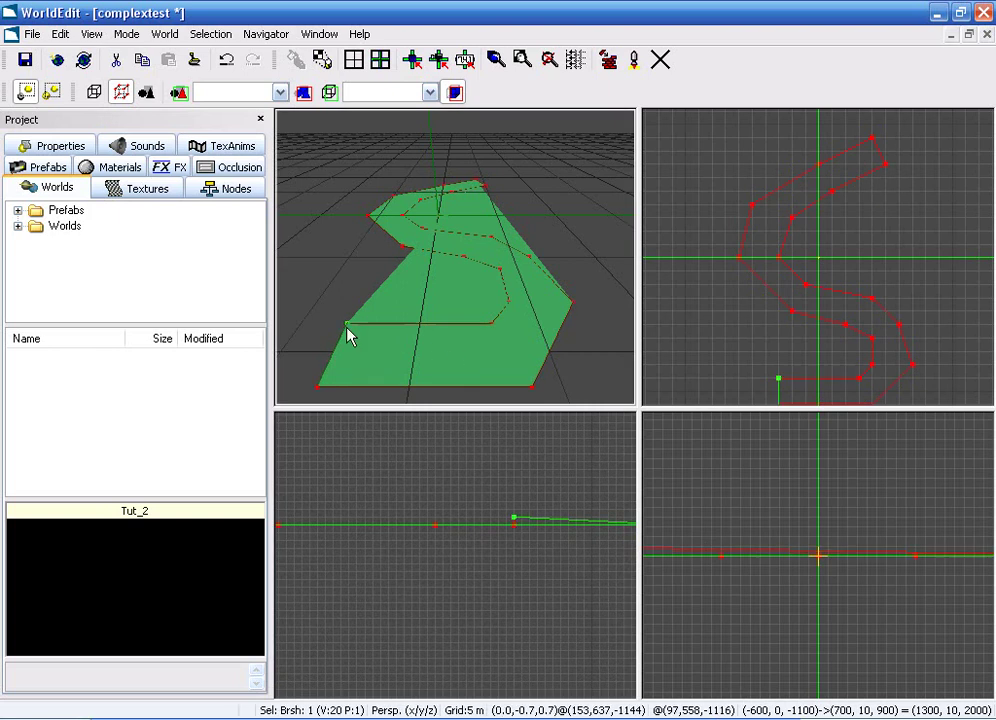
Triangulate the whole S-shaped polygon in brush editing mode and inspect the resulting faces in the perspective view.
left_click(94, 92)
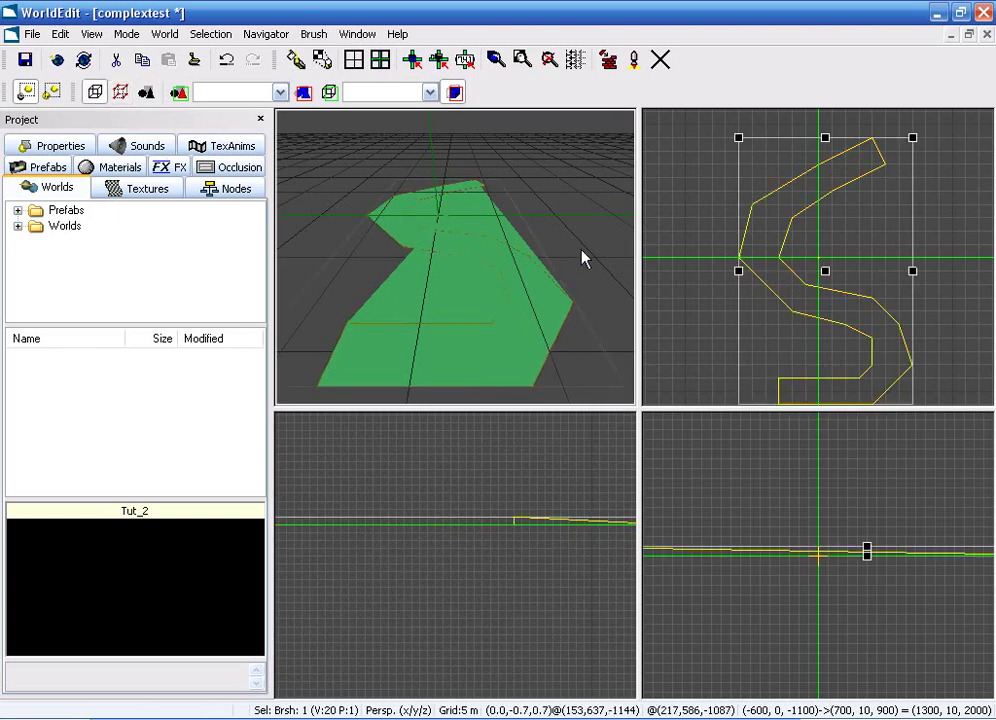
key("ctrl+t")
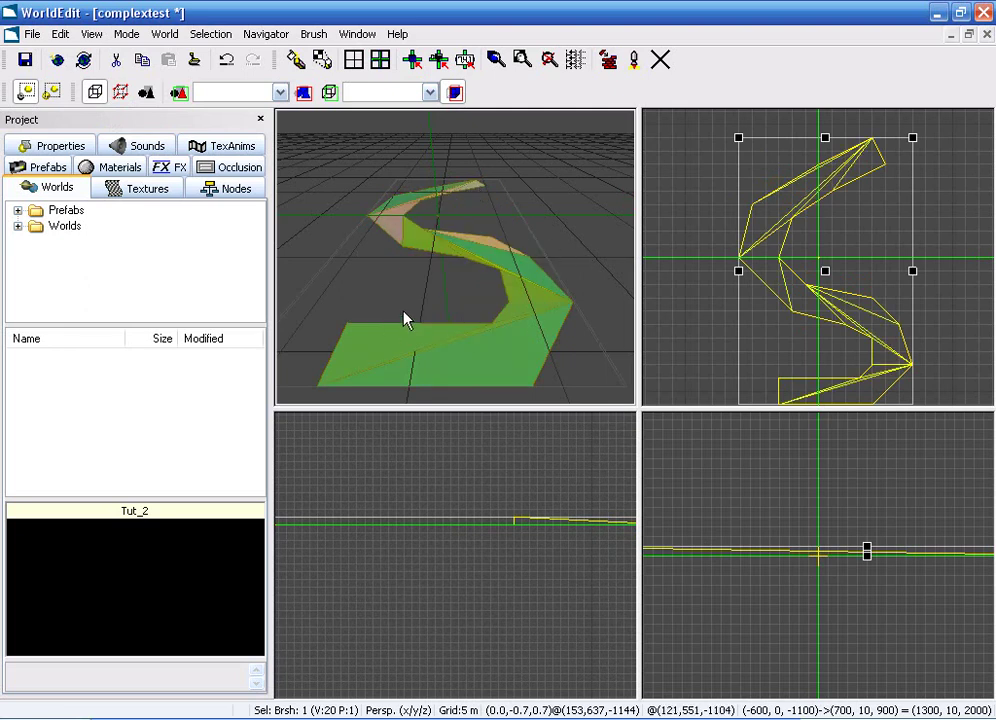
left_click_drag(482, 229, 460, 258)
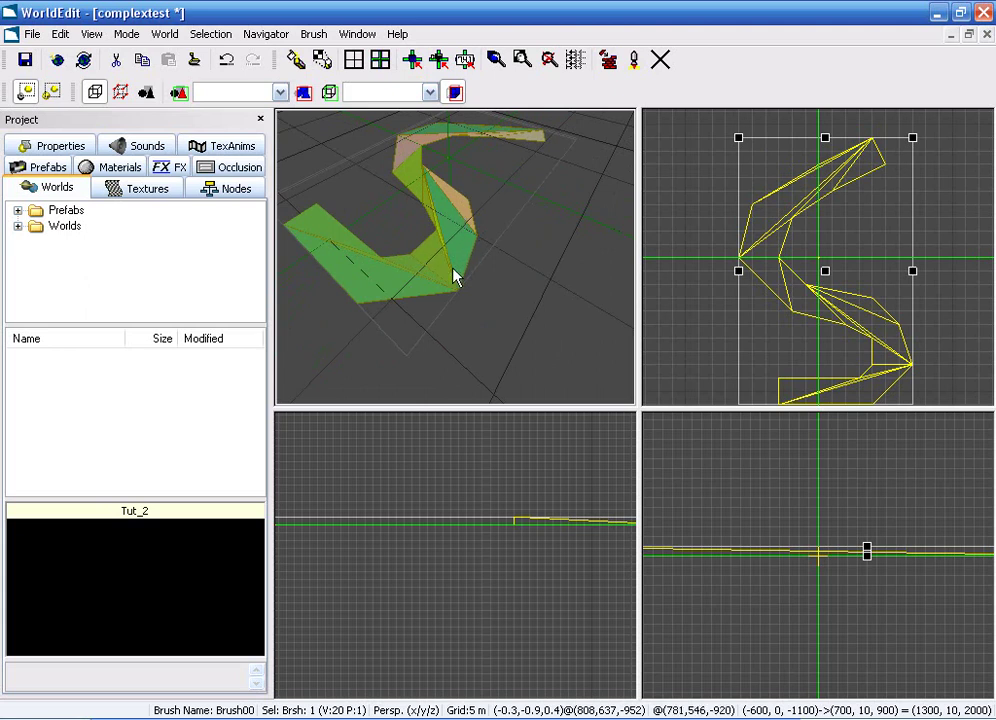
Apply the Grid material from the Materials folder to the S-shaped brush and clear the selection.
left_click(118, 167)
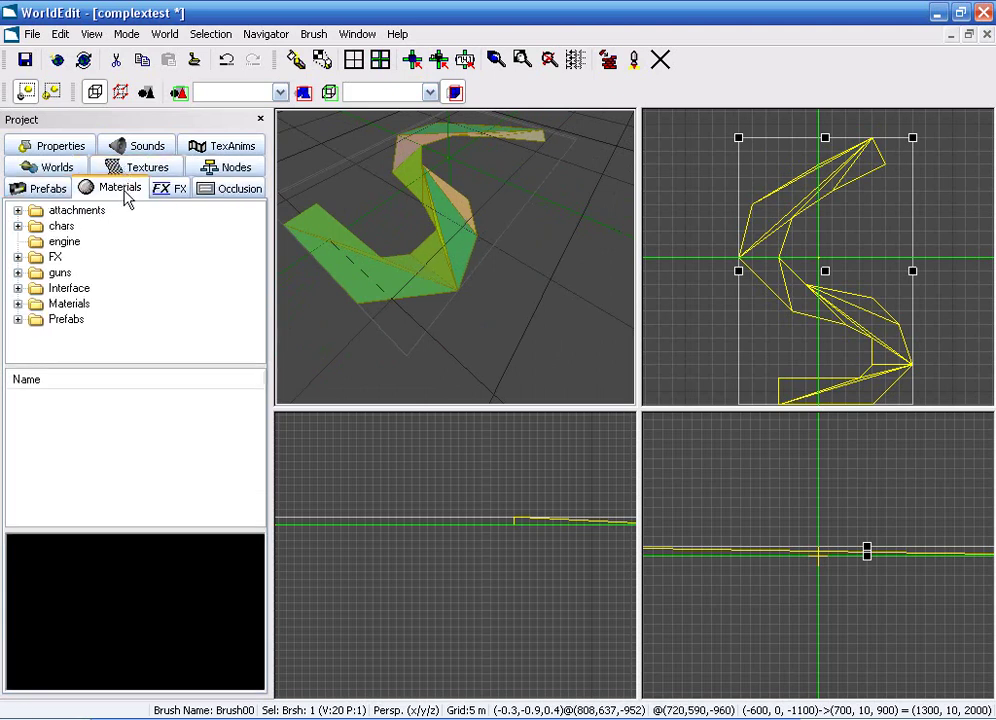
left_click(56, 303)
left_click_drag(257, 395, 258, 429)
left_click(138, 474)
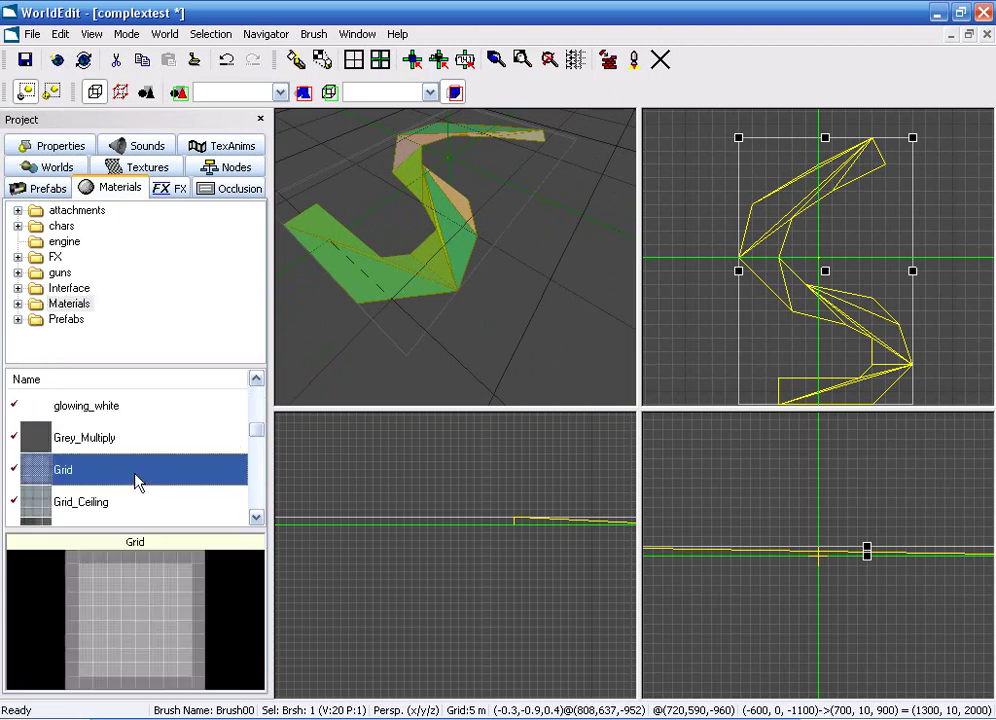
key("ctrl+t")
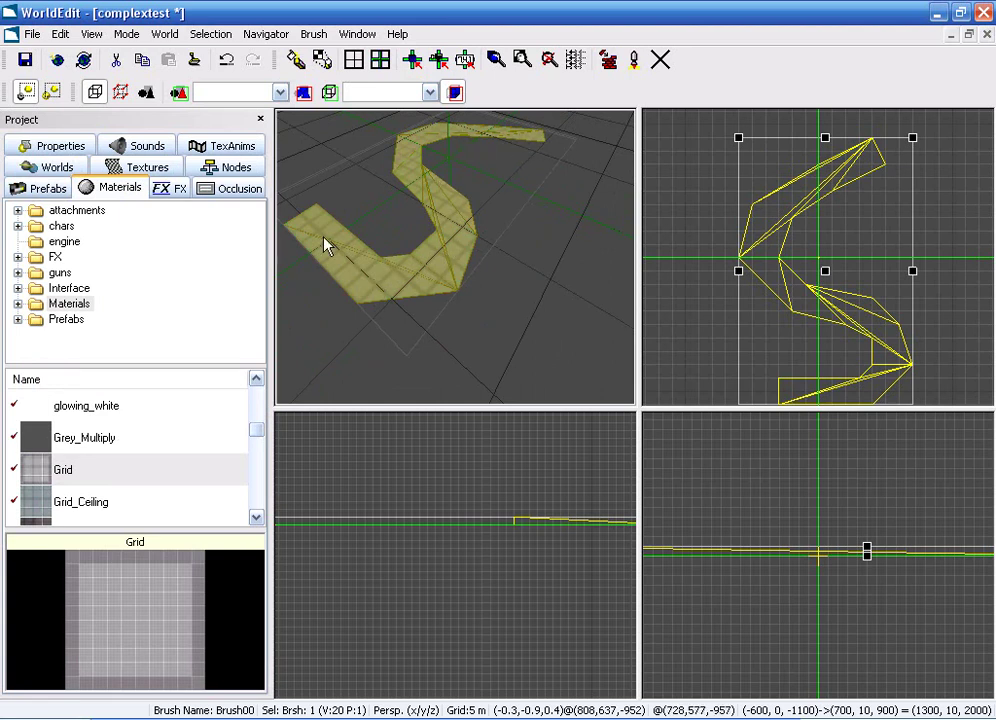
key("Escape")
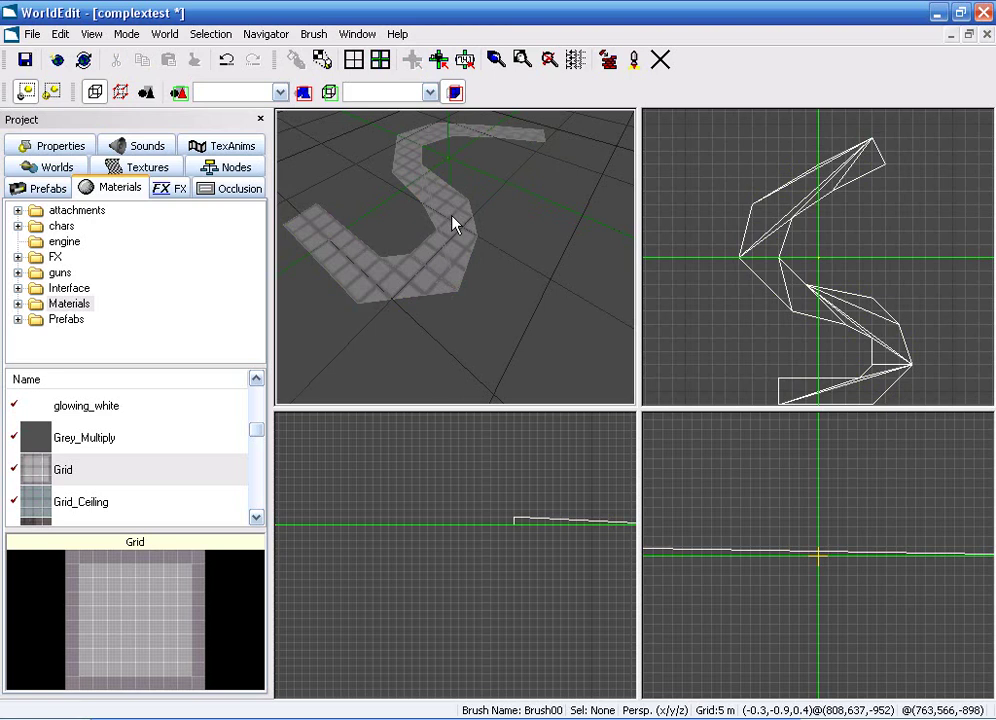
Delete the S-shaped brush from the world.
left_click(452, 218)
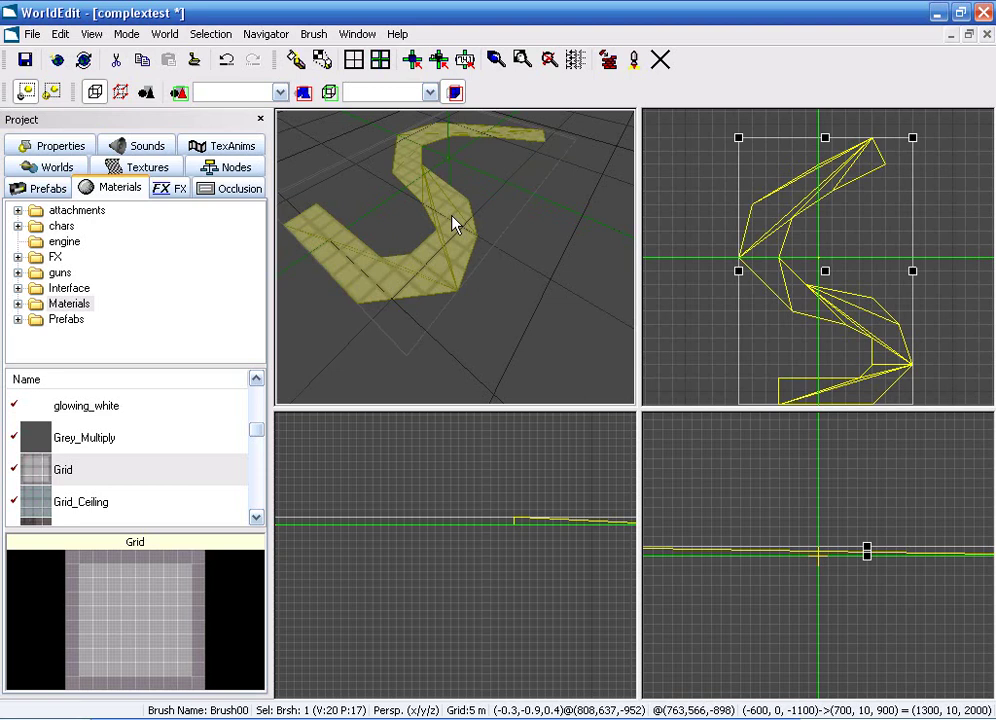
key("Delete")
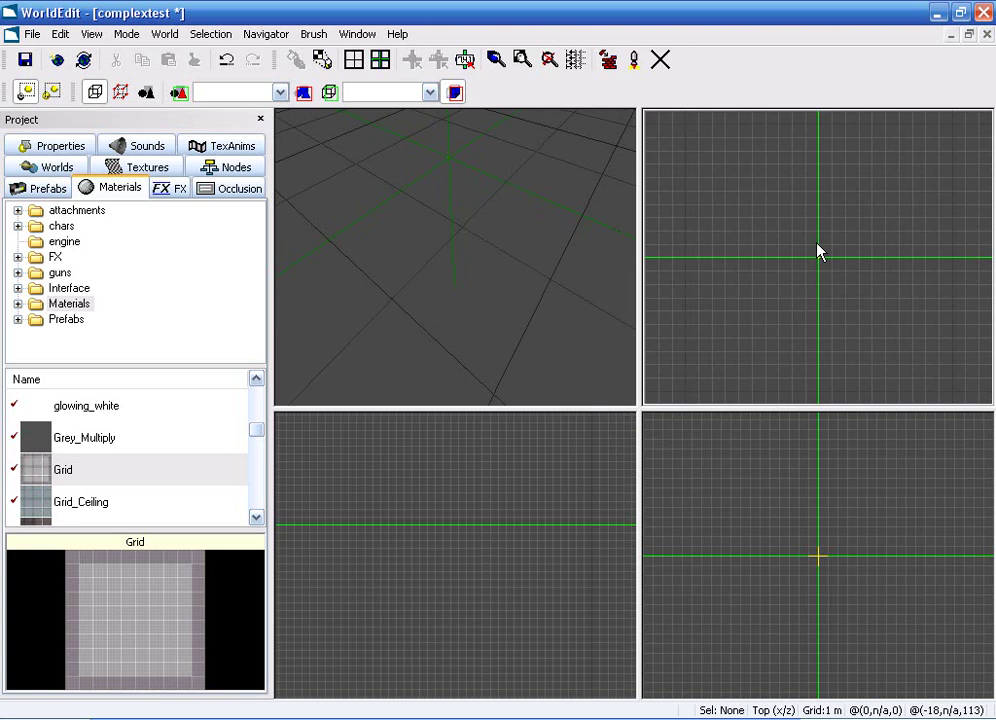
Draw a closed arch-shaped polygon with a notch in its upper edge, about 36 m wide and 14 m high, in the Left view.
scroll(514, 563, "down", 5)
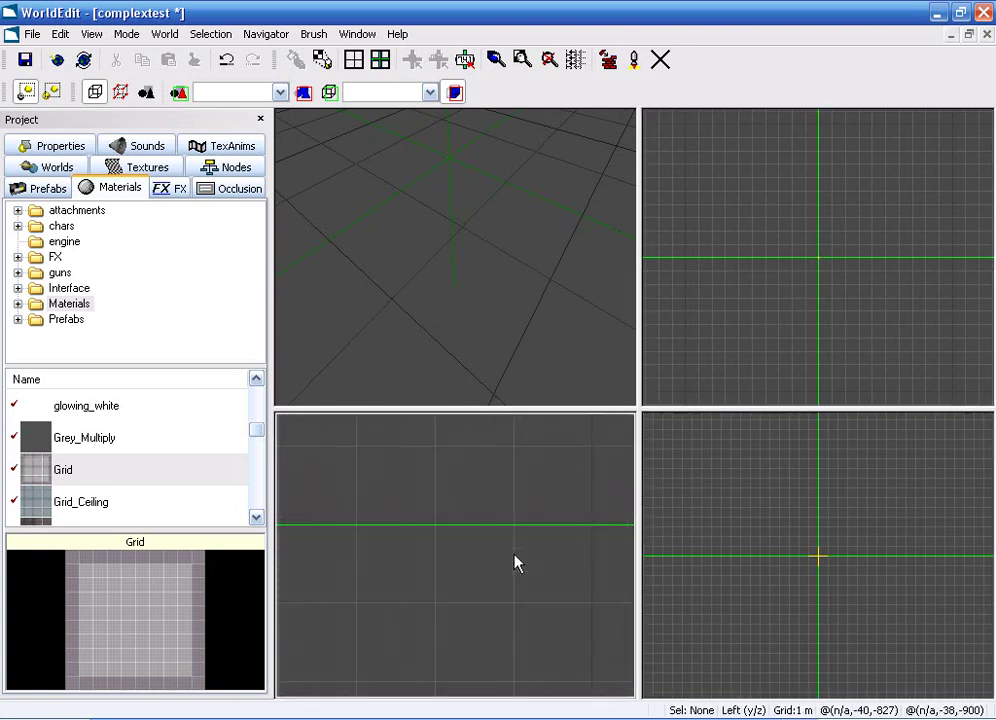
scroll(471, 677, "up", 3)
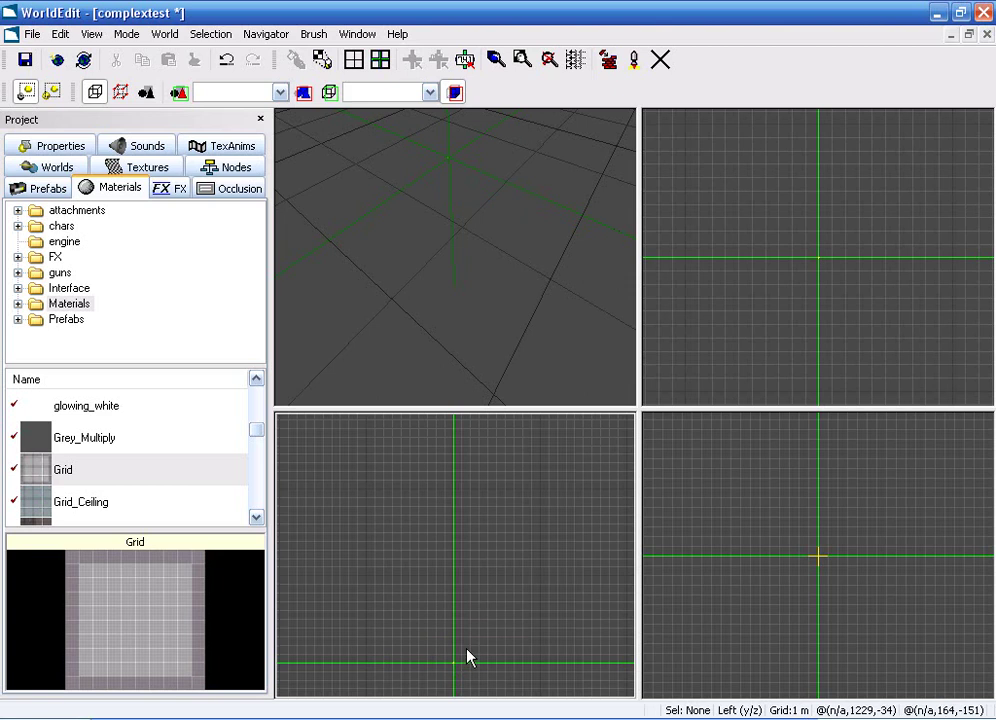
scroll(471, 657, "down", 3)
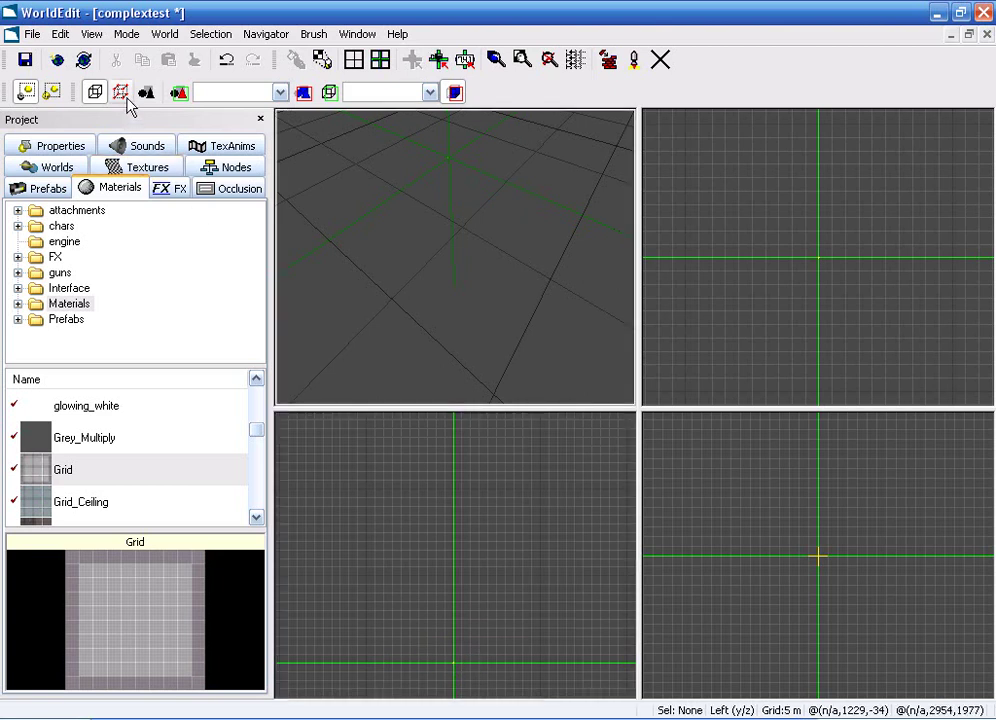
scroll(371, 667, "up", 3)
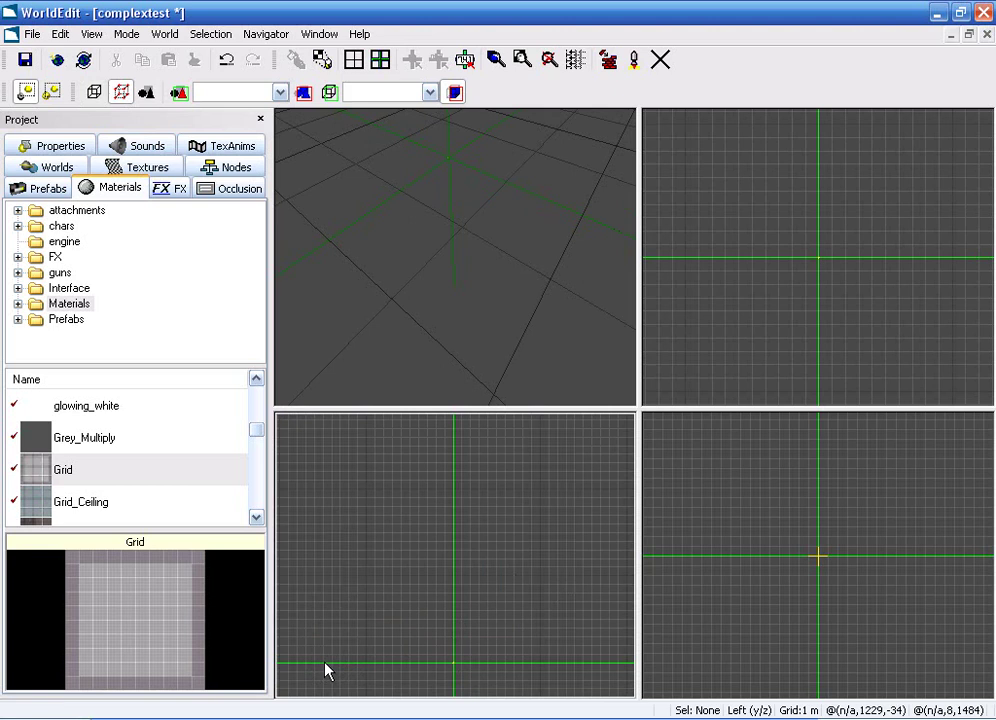
left_click(315, 663)
left_click(324, 629)
left_click(349, 577)
left_click(393, 550)
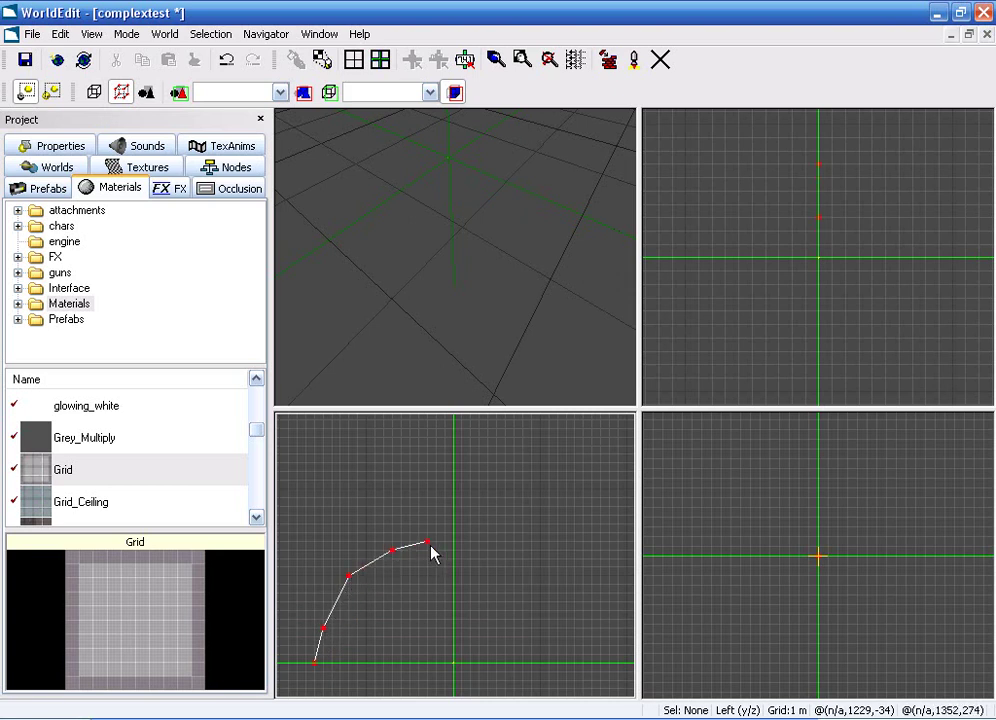
left_click(428, 543)
left_click(461, 560)
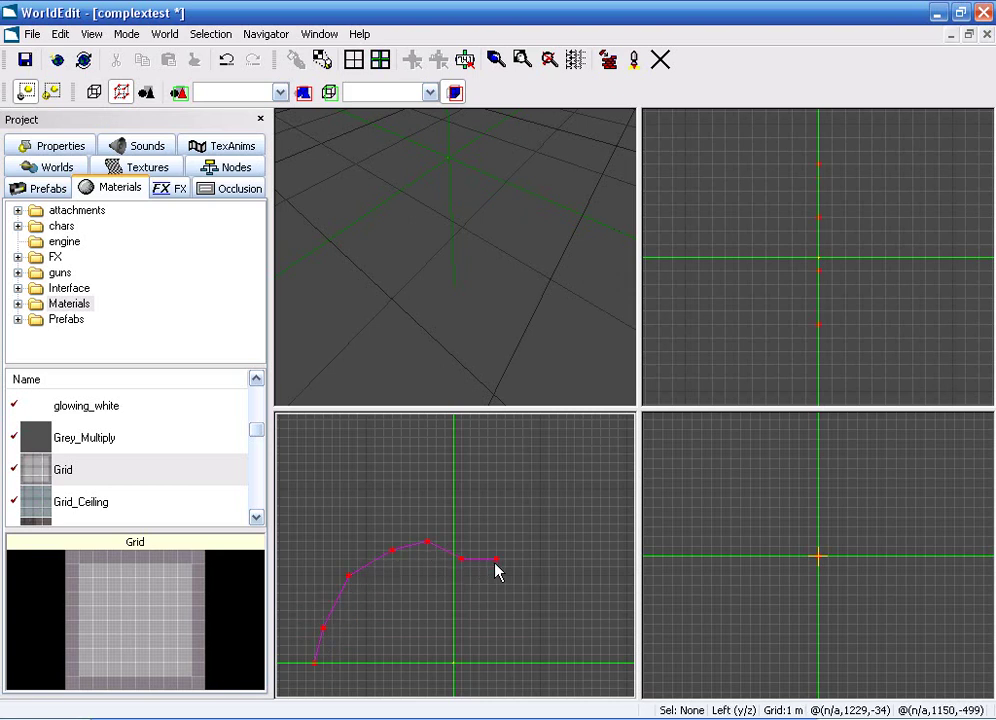
left_click(487, 551)
left_click(540, 542)
left_click(608, 561)
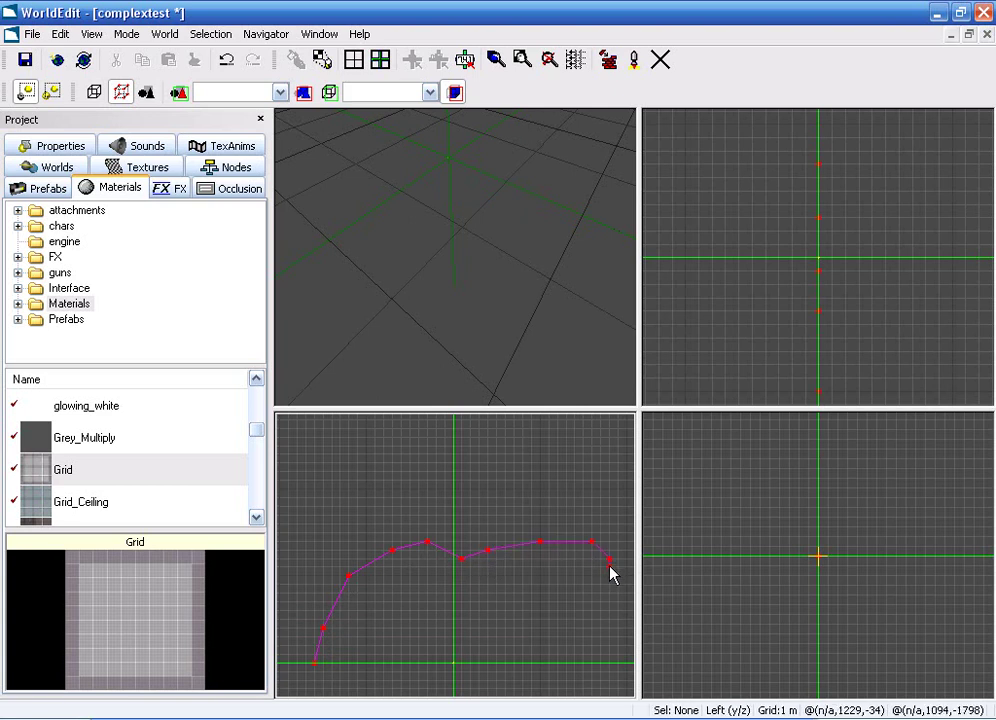
left_click(617, 593)
left_click(619, 628)
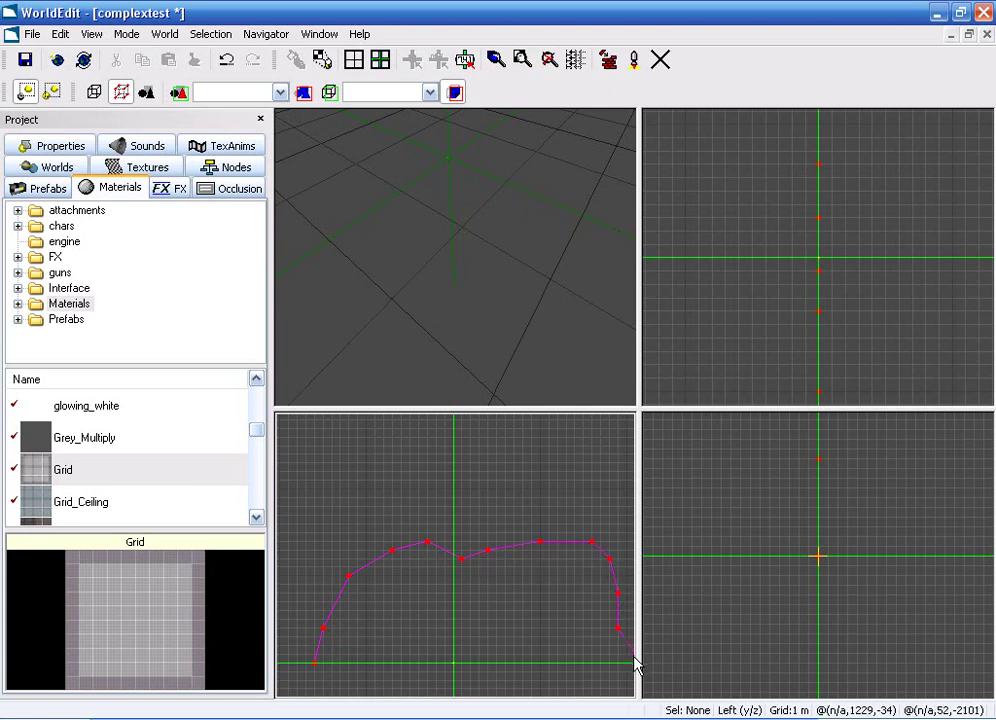
left_click(537, 663)
left_click(315, 664)
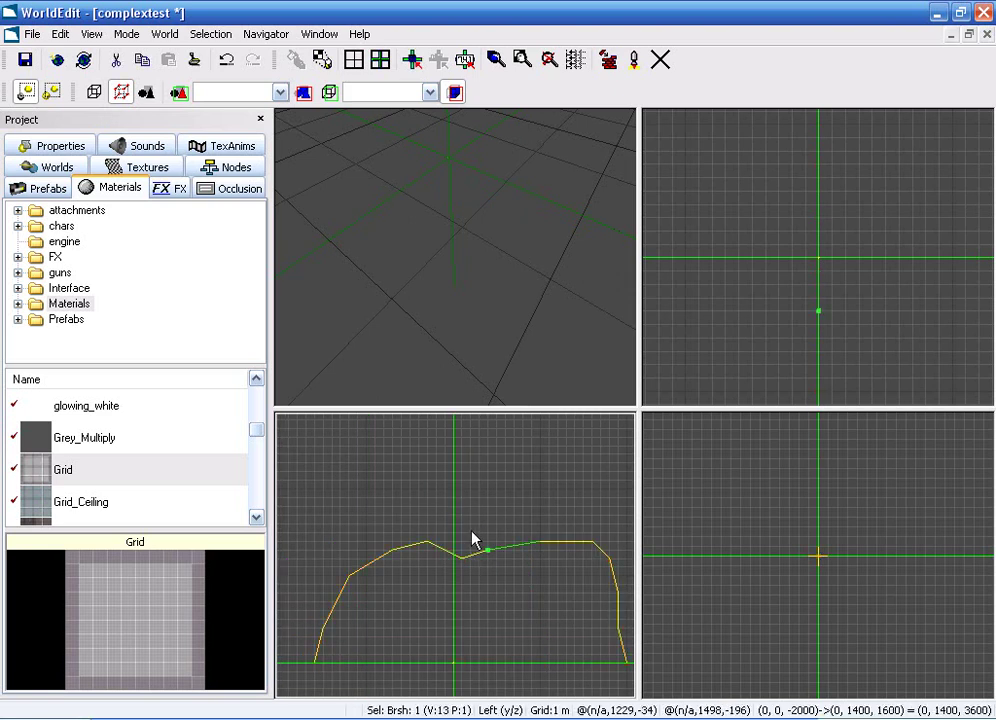
Examine the notched arch polygon from the front in the perspective view, checking its notch and upper corner vertices.
key("g")
middle_click_drag(440, 587, 455, 555)
key("b")
mouse_move(455, 300)
middle_mouse_down()
mouse_move(450, 235)
mouse_move(465, 260)
mouse_move(436, 290)
mouse_move(455, 285)
mouse_move(445, 272)
mouse_move(430, 285)
mouse_move(490, 250)
mouse_move(440, 285)
middle_mouse_up()
key("g")
right_click_drag(470, 213, 458, 265)
key("g")
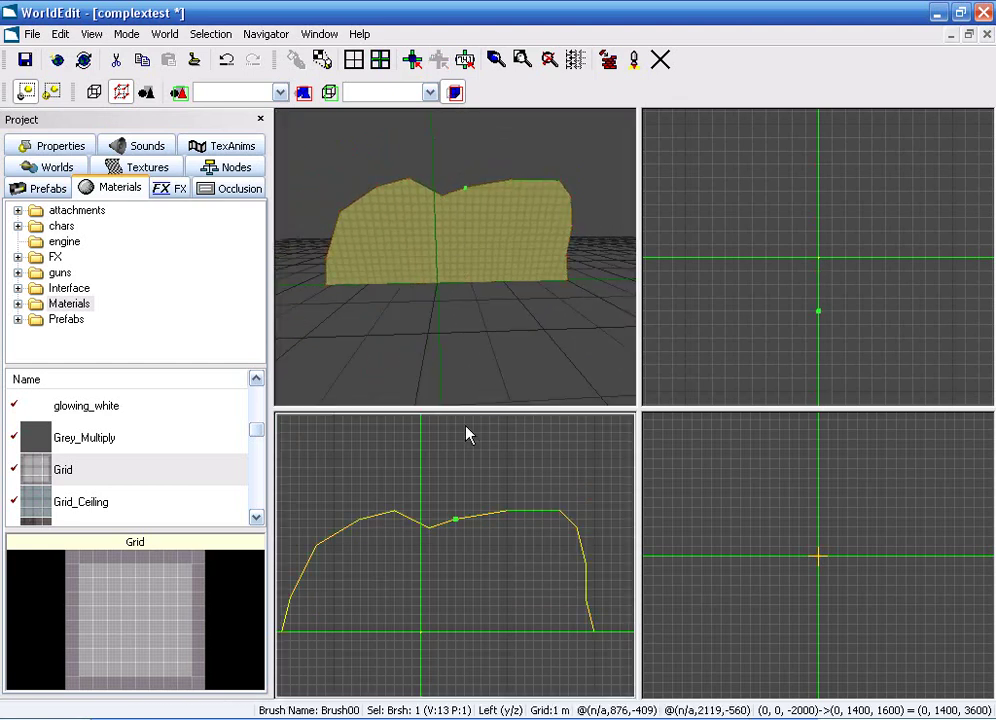
left_click(428, 527)
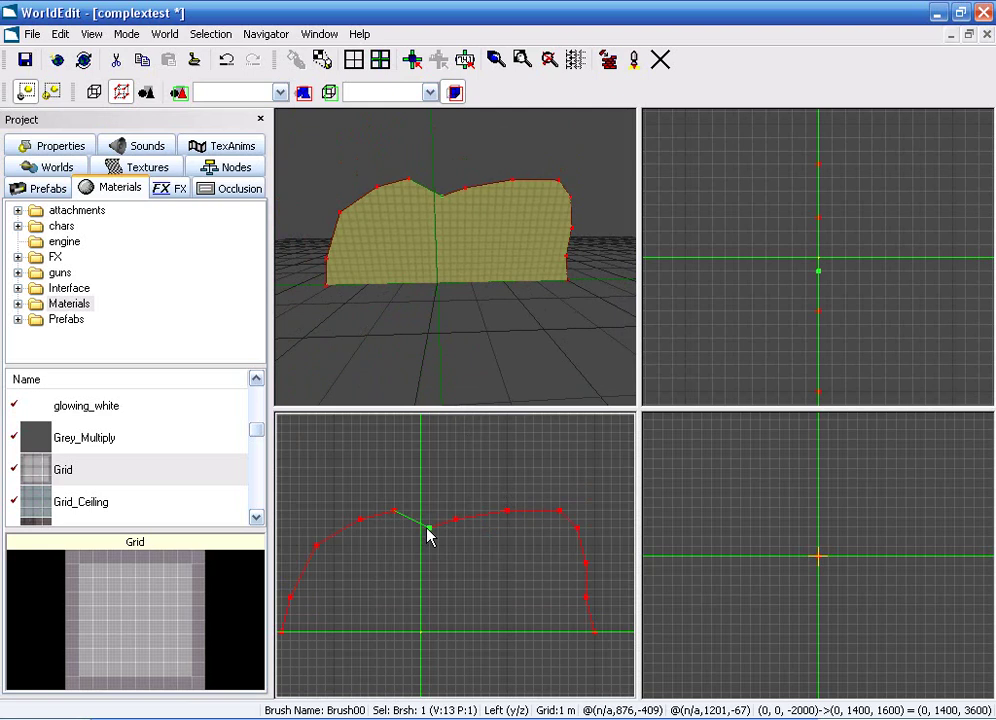
left_click(547, 530)
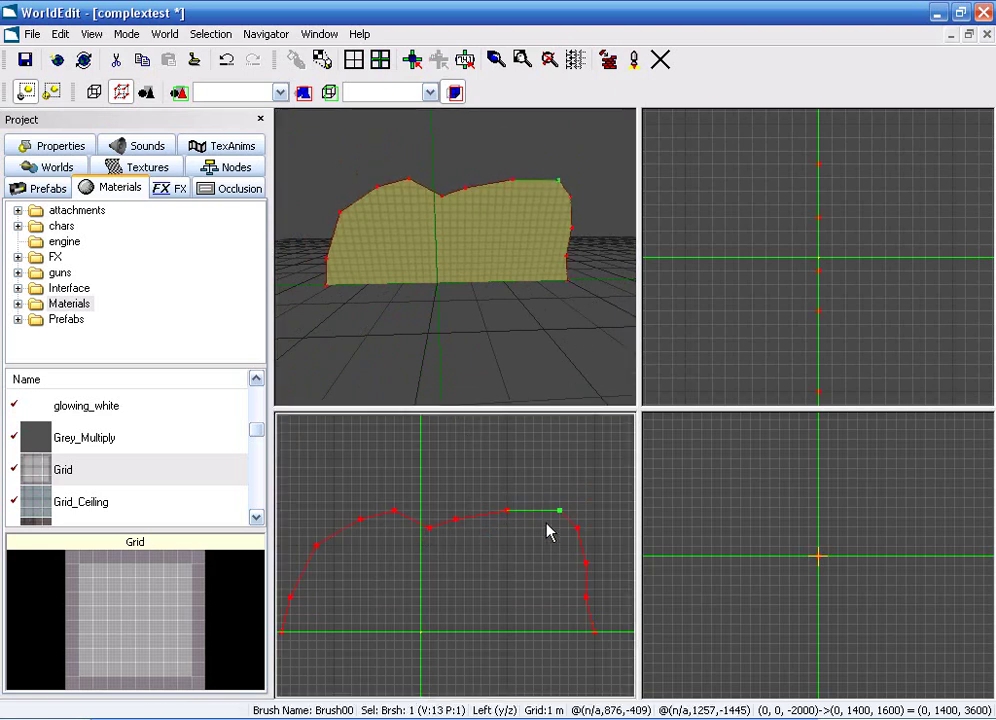
Draw a small seven-point concave polygon, about 12 m wide and 8 m high, above the arch polygon in the Left view.
left_click_drag(411, 441, 386, 468)
left_click(386, 470)
left_click(472, 500)
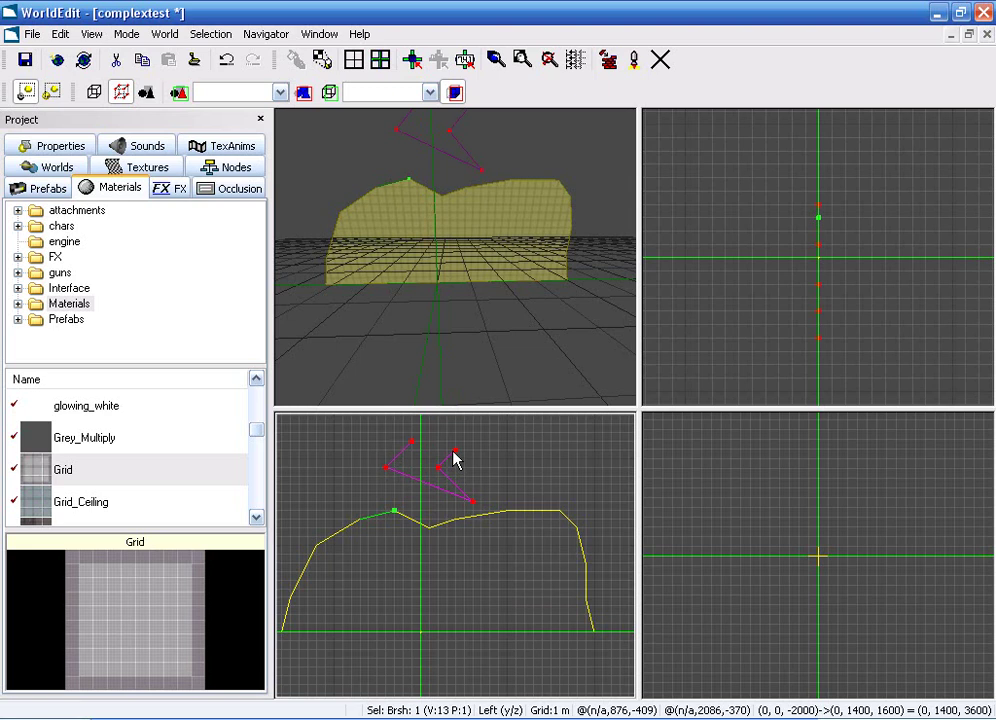
left_click(454, 451)
left_click(481, 467)
left_click(490, 432)
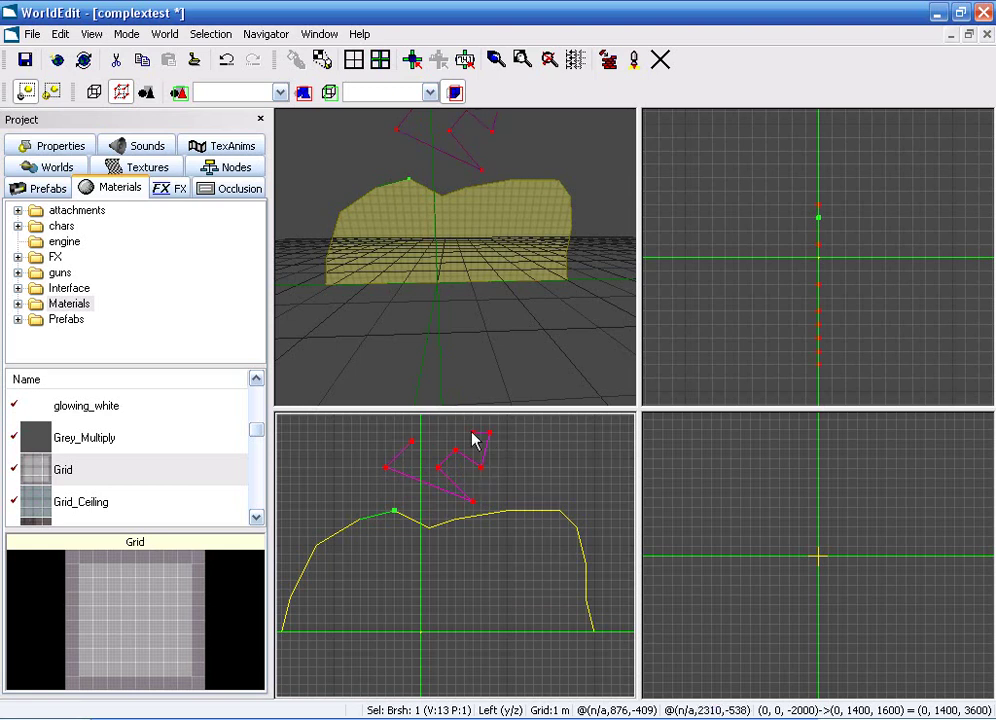
left_click(412, 442)
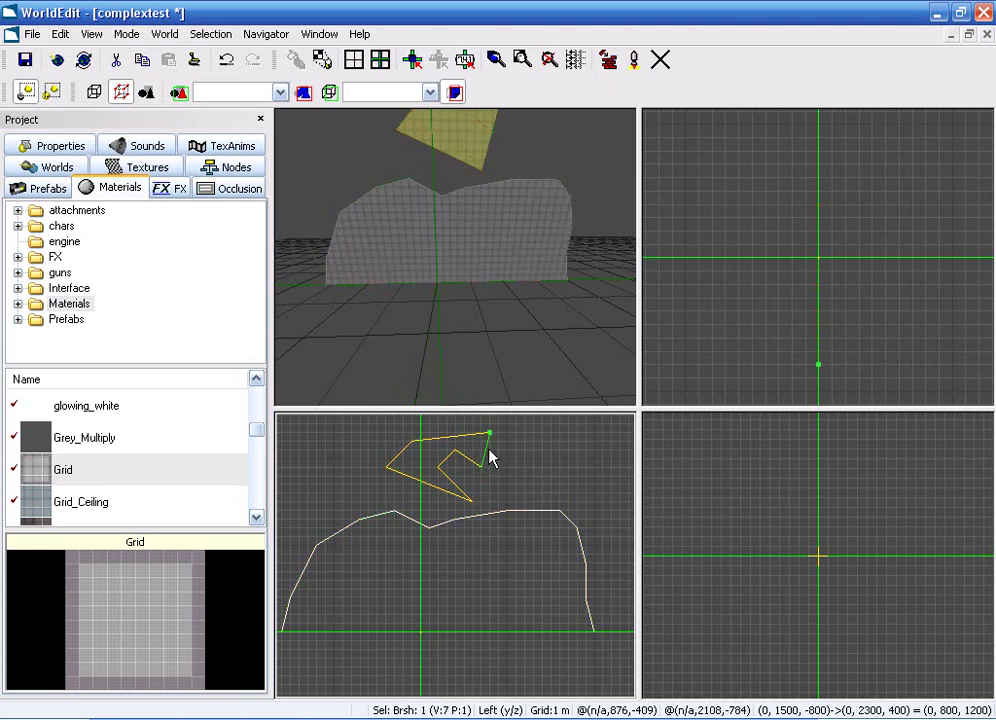
Delete the small concave polygon above the arch from the world.
key("Delete")
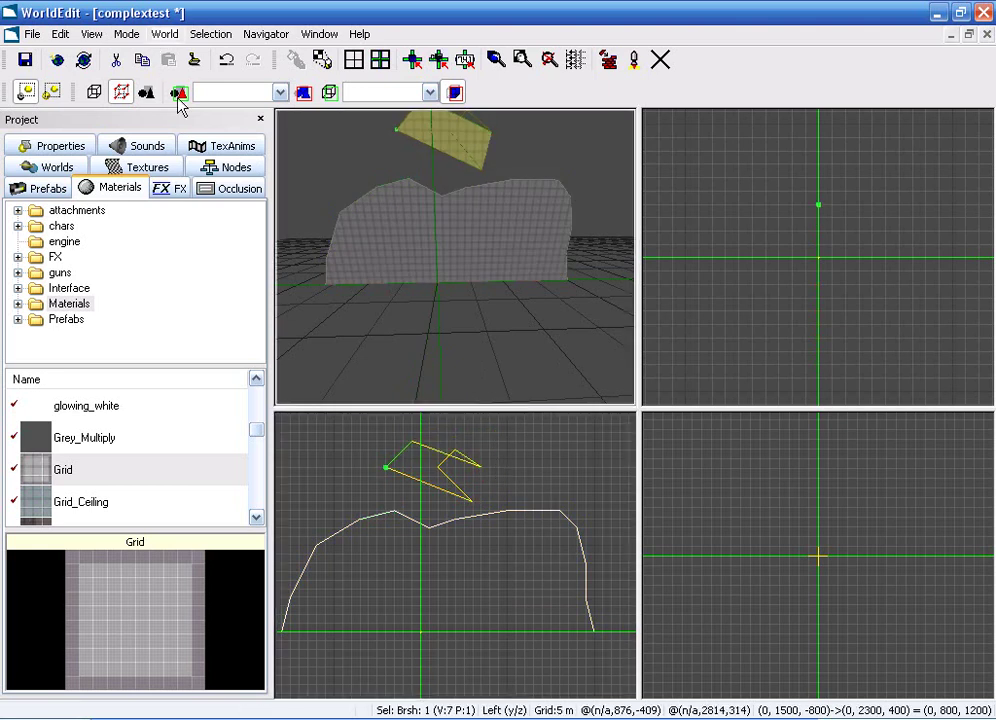
left_click(94, 92)
key("Delete")
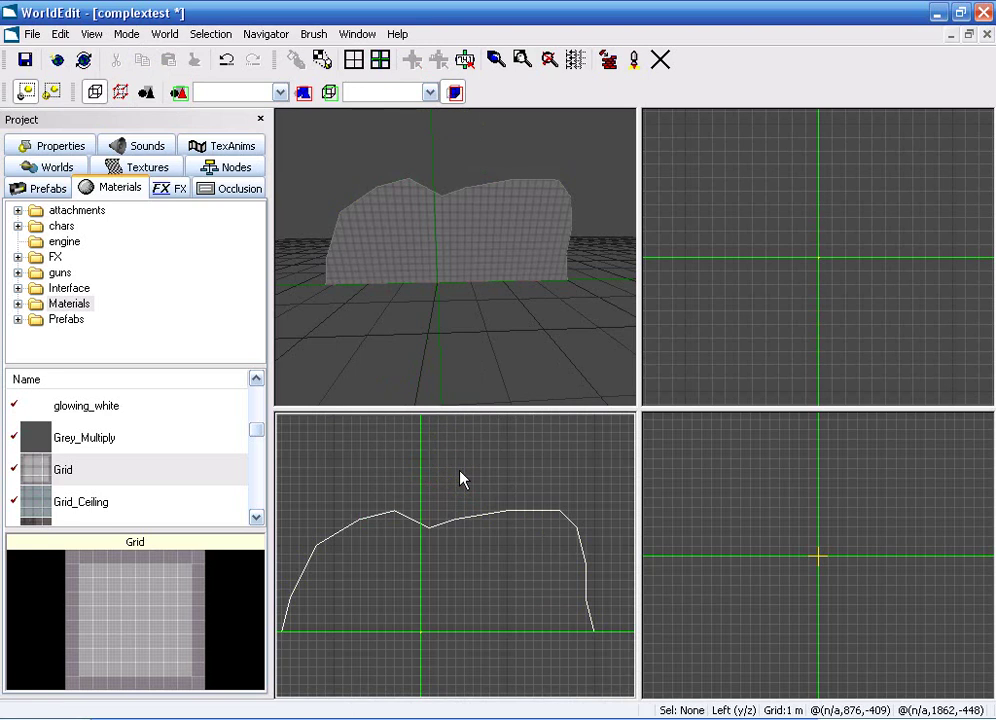
Select the notched arch brush and switch to geometry editing mode to work on its vertices and edges.
left_click(471, 251)
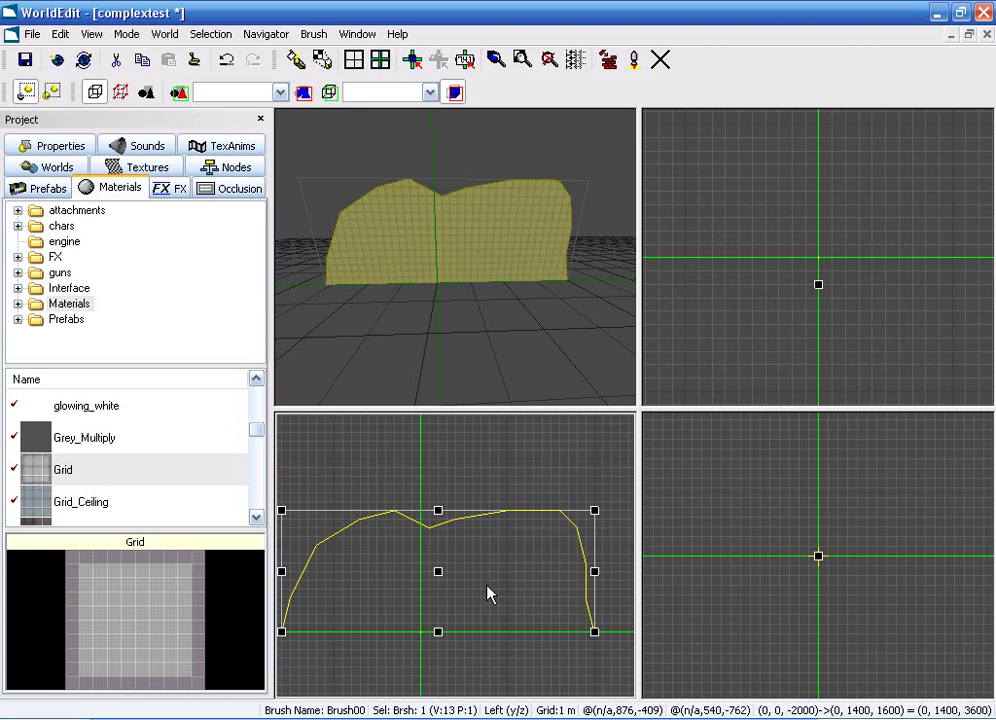
middle_click_drag(462, 230, 456, 255)
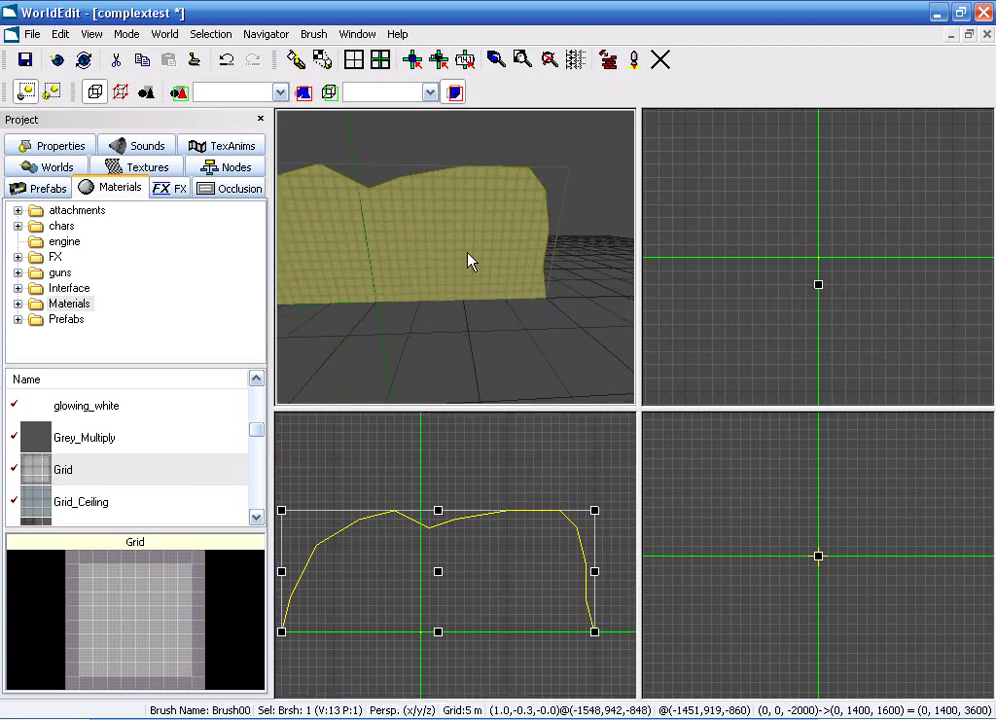
left_click(121, 93)
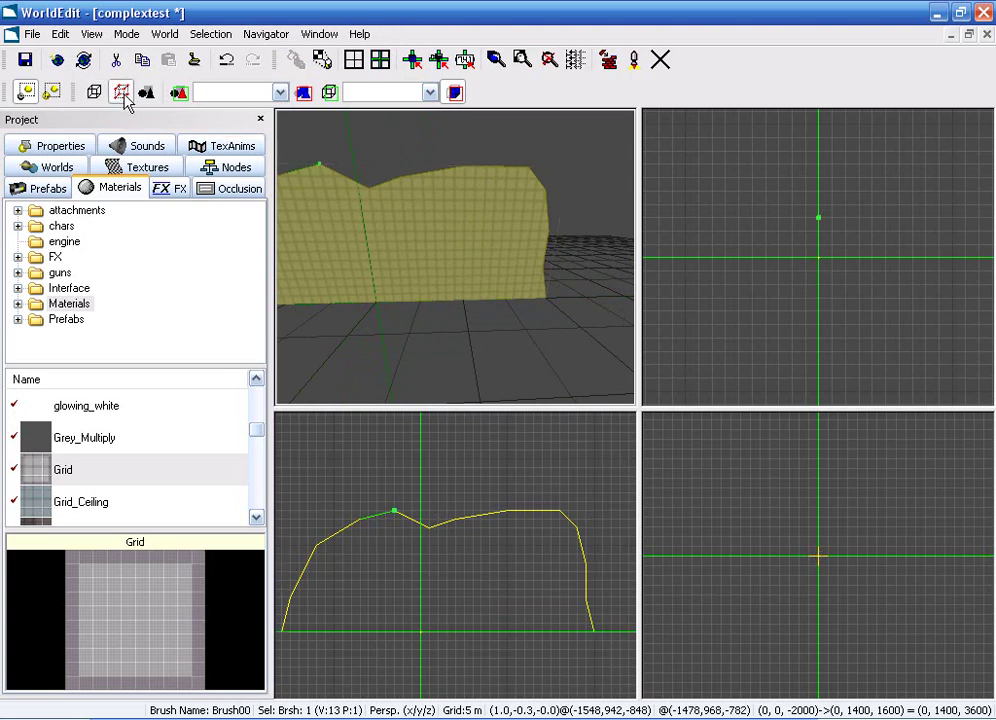
scroll(900, 352, "down", 2)
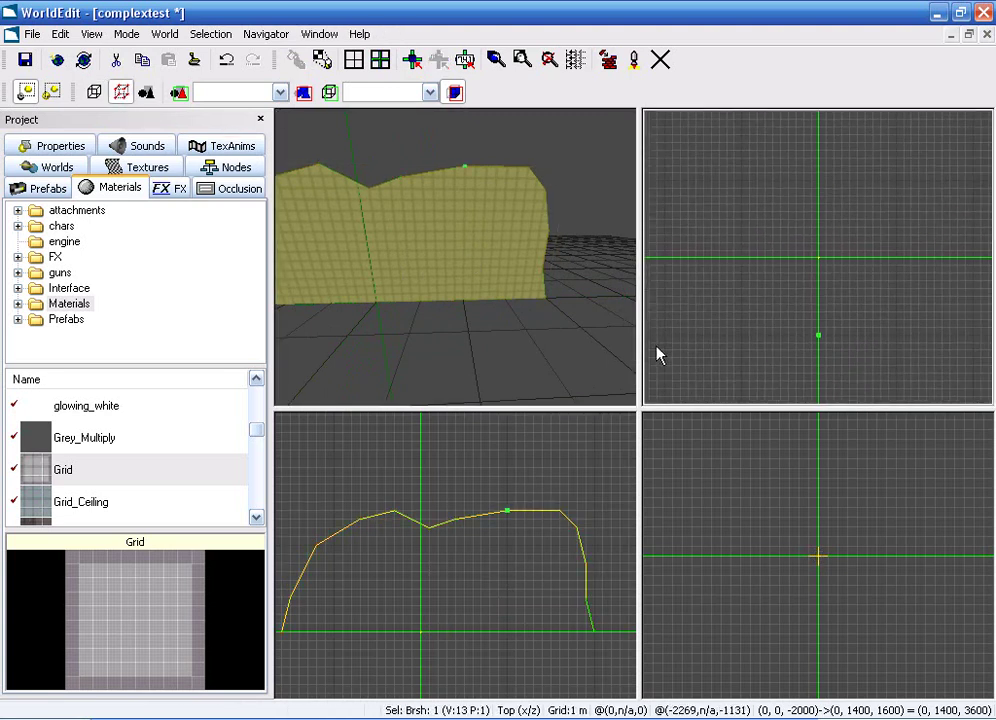
left_click(437, 278)
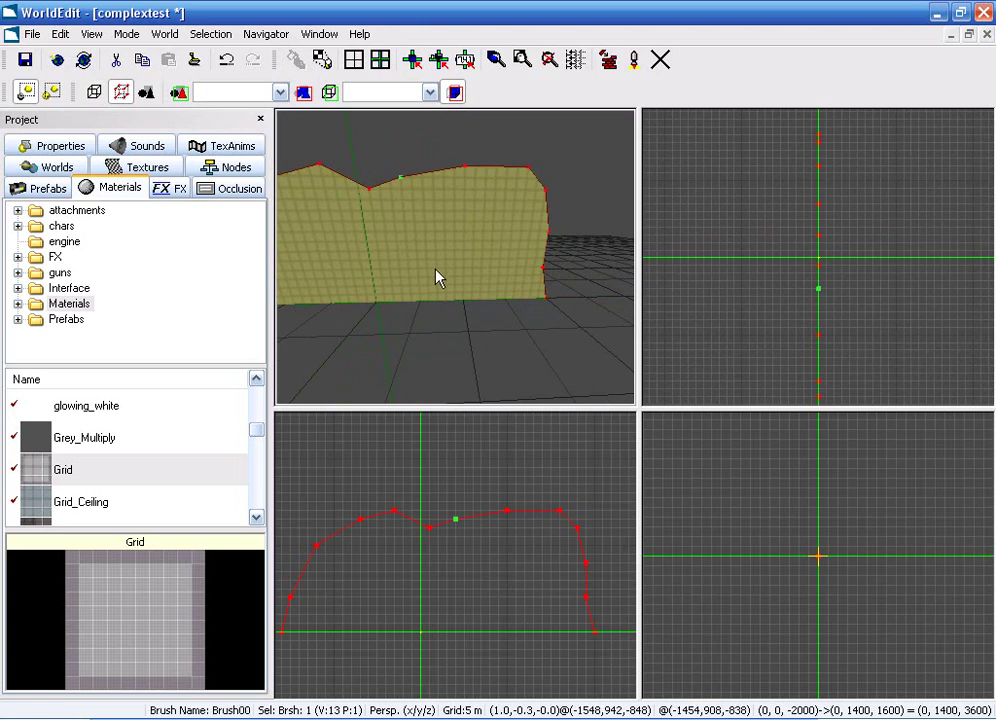
Set the perspective view's grid spacing to 50 cm and look along the arch polygon's face.
key("minus")
key("minus")
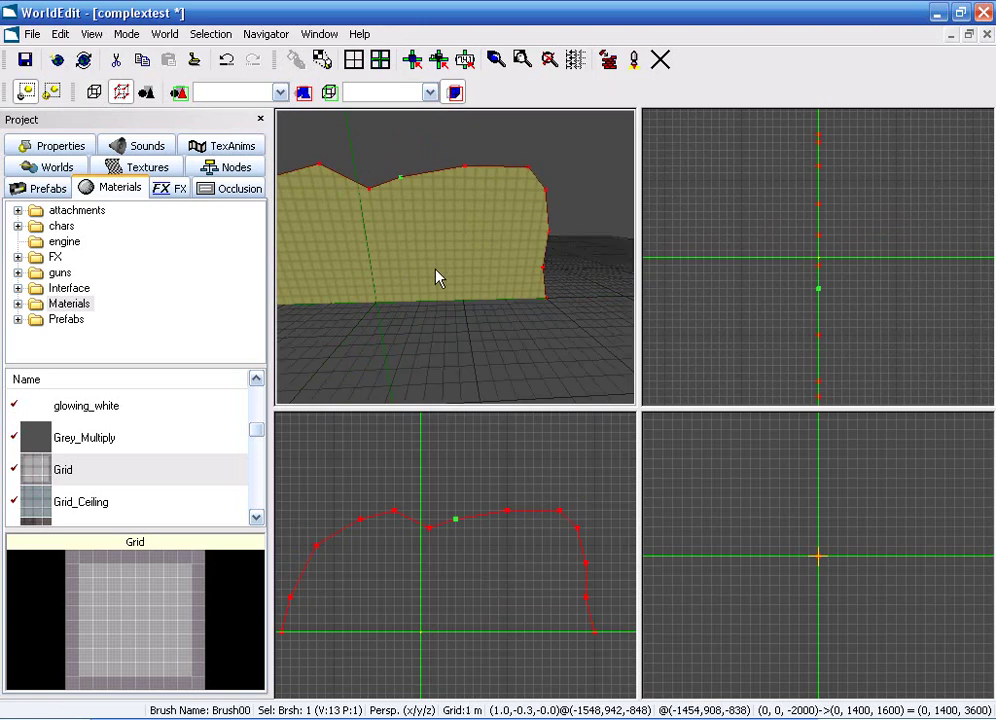
key("bracketleft")
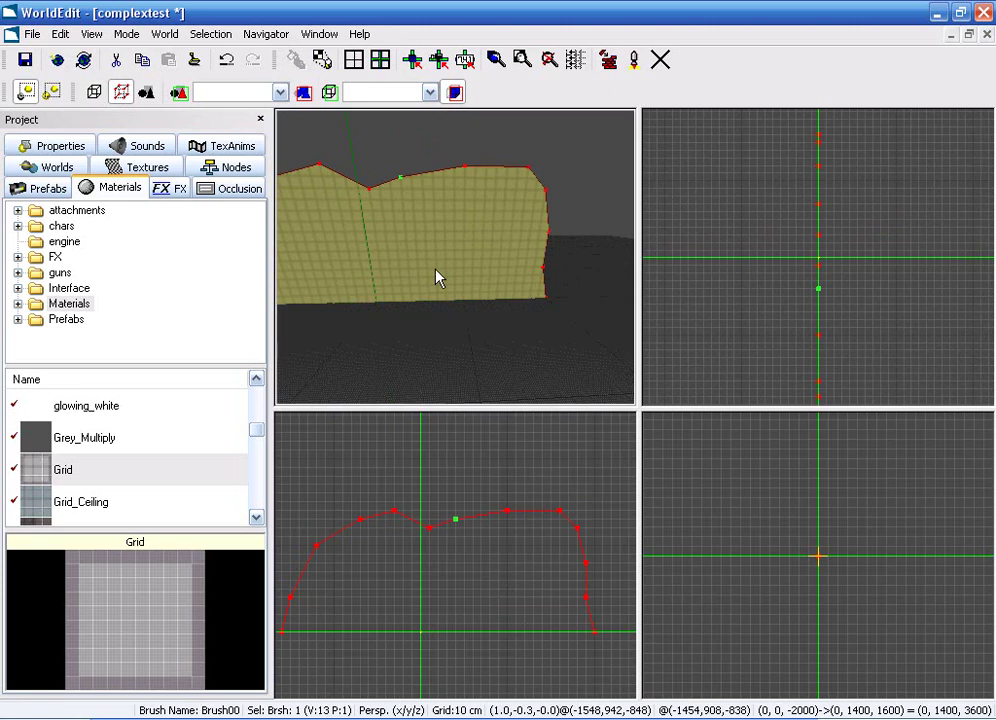
middle_click_drag(416, 293, 479, 263)
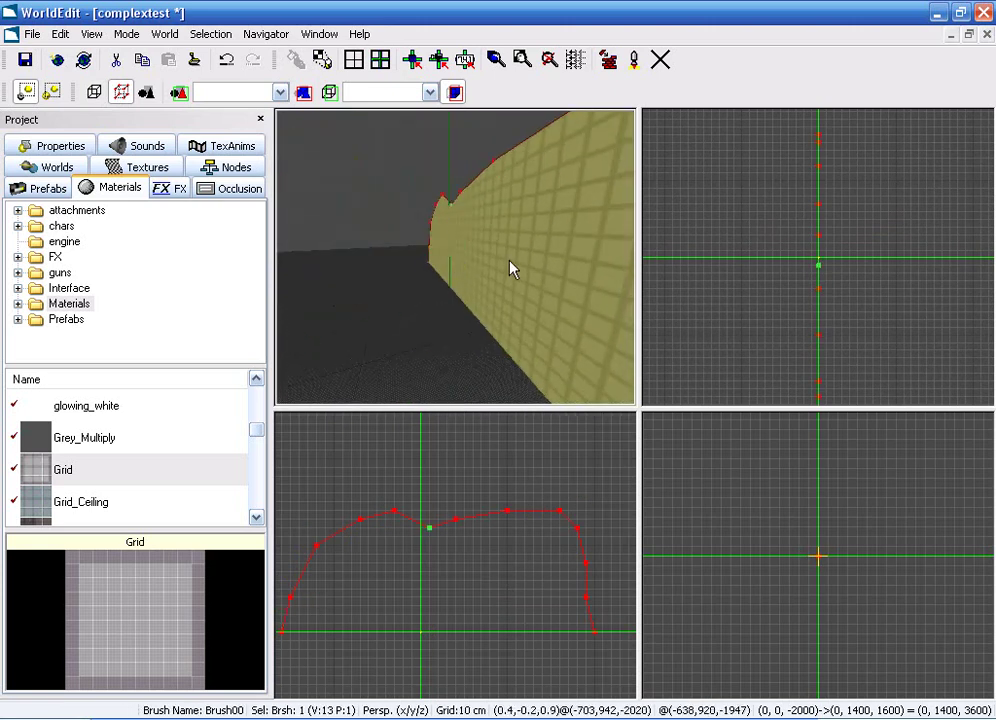
key("plus")
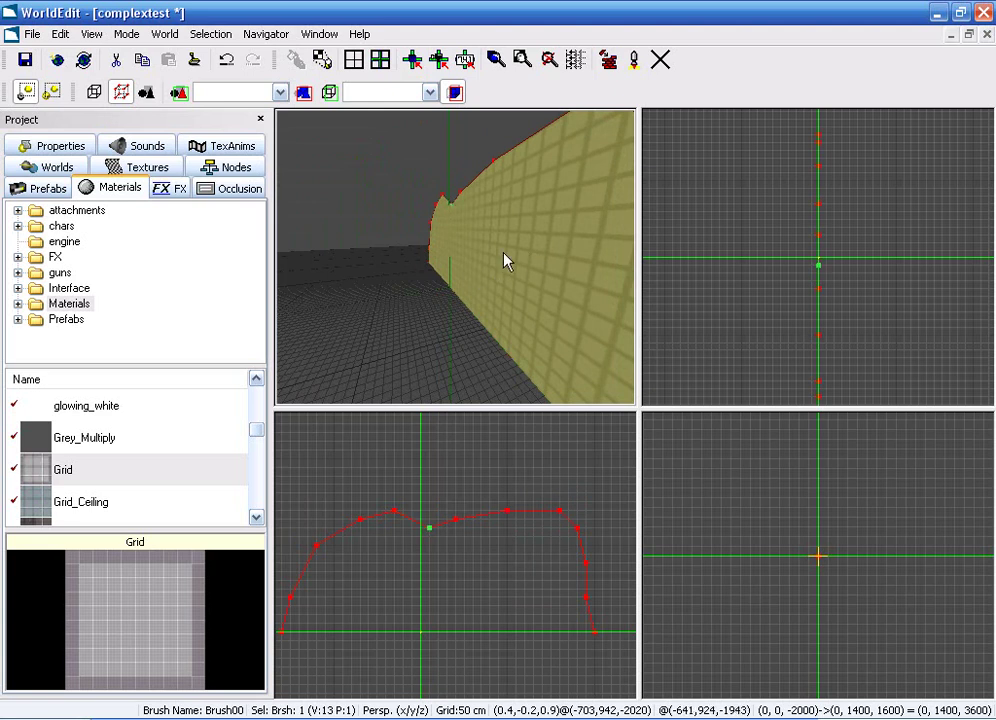
Extrude the arch polygon's edges outward within its plane to form a surrounding band of faces.
left_click(459, 633)
left_click(460, 636)
left_click_drag(457, 232, 460, 204)
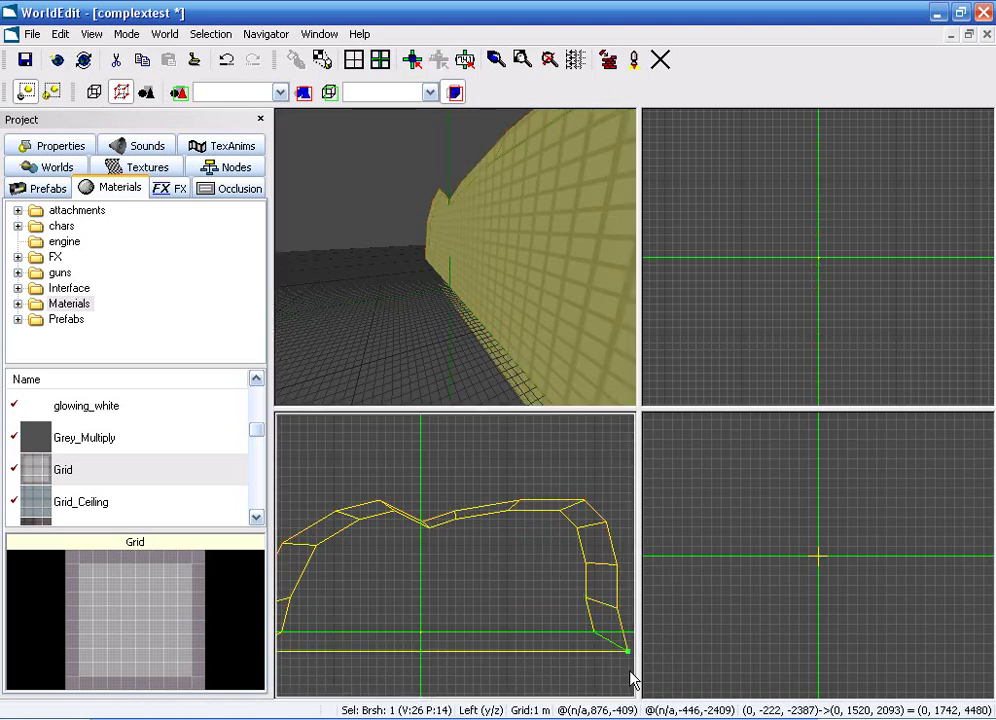
Move the band's bottom outer corners onto the ground line and realign the outer vertices up the arch's positive-Z side, out to 19 m.
left_click_drag(634, 660, 615, 636)
middle_click_drag(345, 635, 442, 610)
mouse_move(331, 643)
left_mouse_down()
mouse_move(353, 609)
mouse_move(349, 588)
mouse_move(380, 503)
mouse_move(380, 511)
left_mouse_up()
left_click_drag(436, 487, 432, 485)
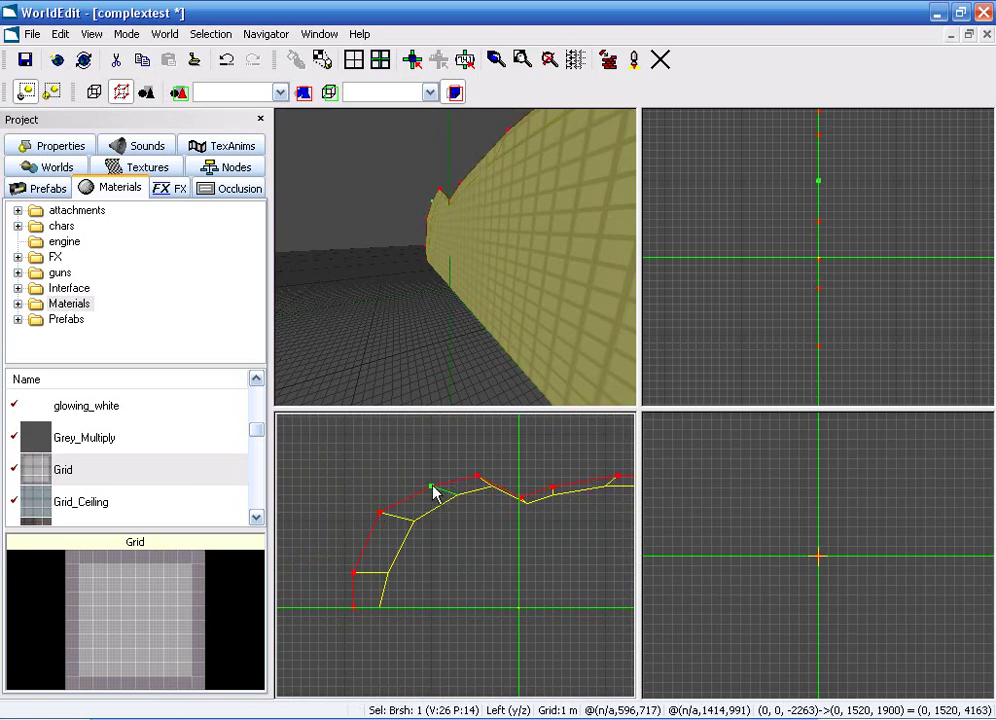
Reposition the band's outer vertices around the notch, top and negative-Z side, reaching 16 m high and 24 m out.
left_click_drag(525, 491, 494, 474)
left_click_drag(552, 486, 616, 482)
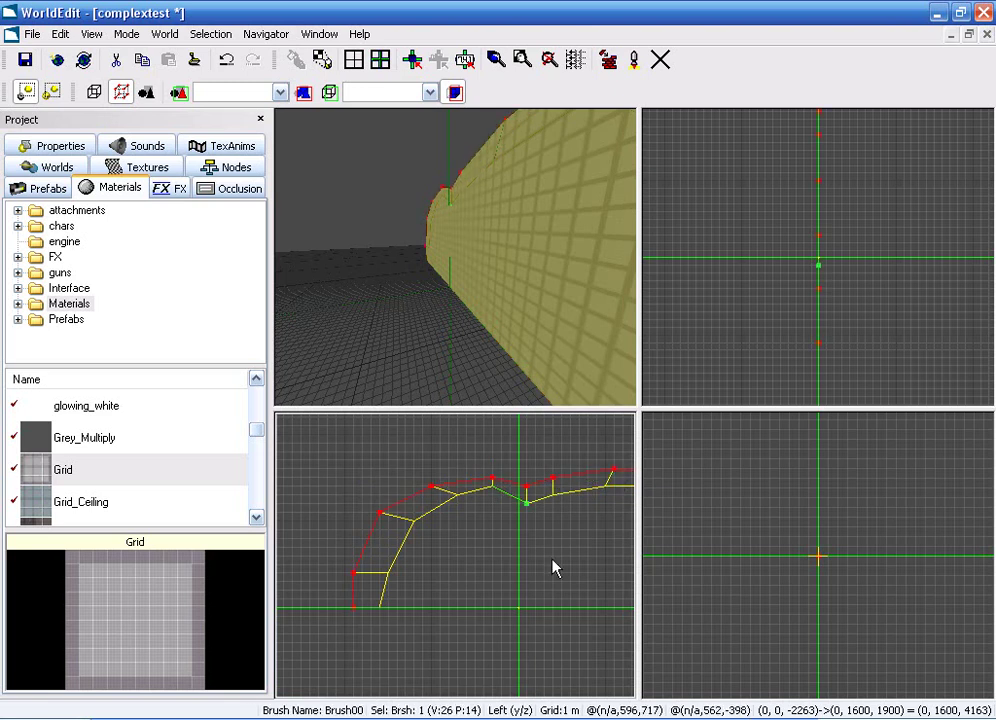
middle_click_drag(540, 552, 441, 552)
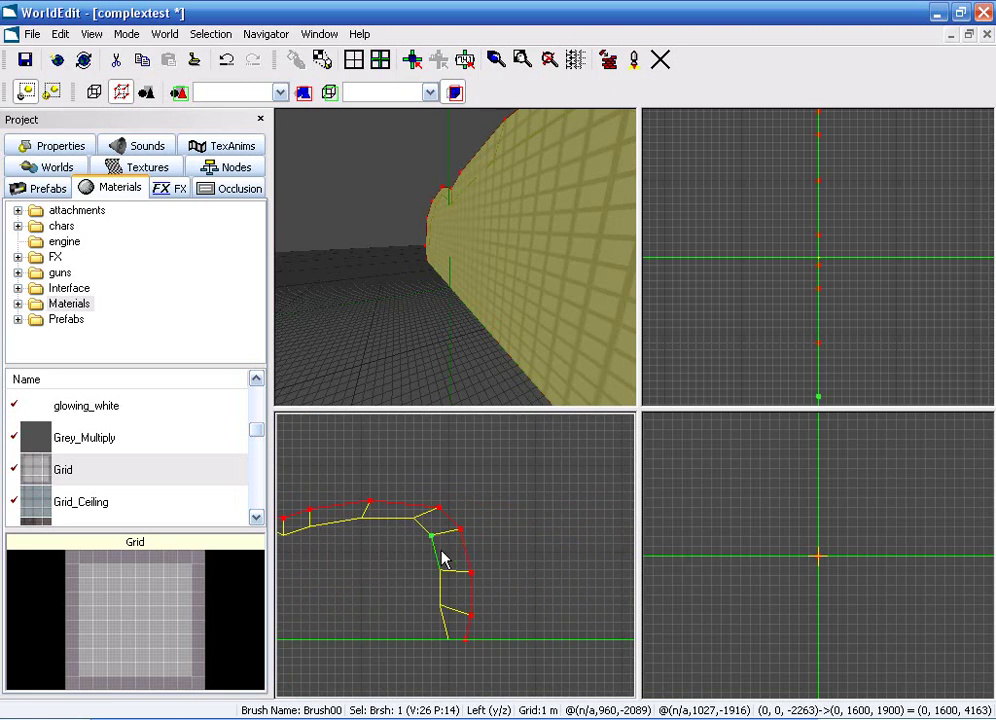
mouse_move(437, 553)
left_mouse_down()
mouse_move(438, 513)
mouse_move(466, 528)
left_mouse_up()
mouse_move(473, 573)
left_mouse_down()
mouse_move(465, 642)
mouse_move(483, 639)
left_mouse_up()
Select all outer vertices of the extruded band and move them 2 m along X in the Top view.
left_click(476, 293)
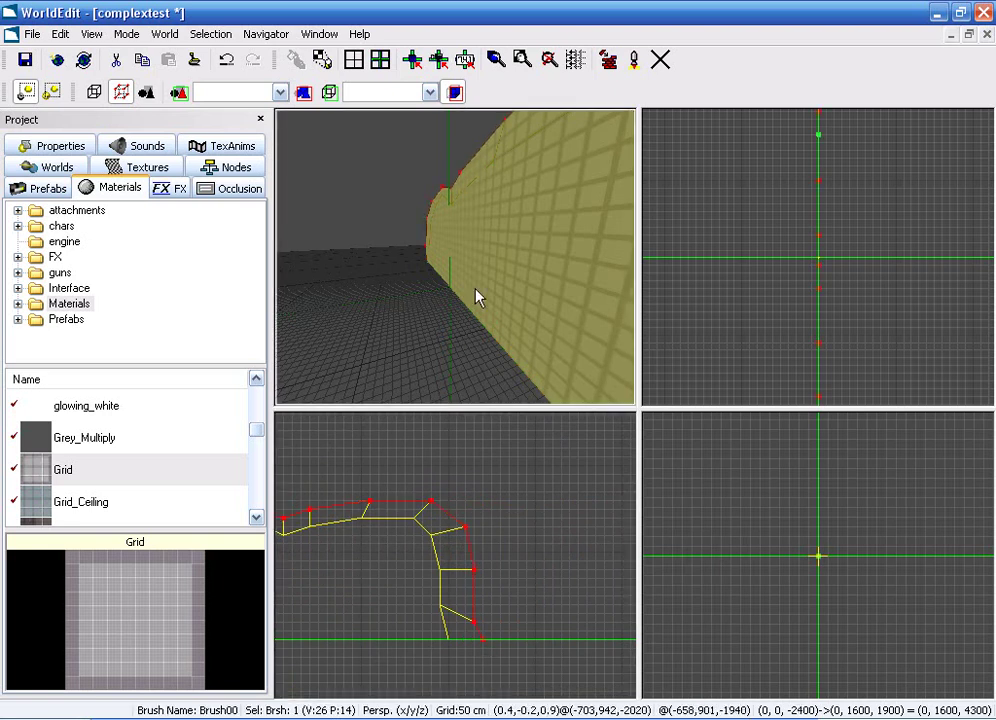
right_click_drag(523, 273, 447, 249)
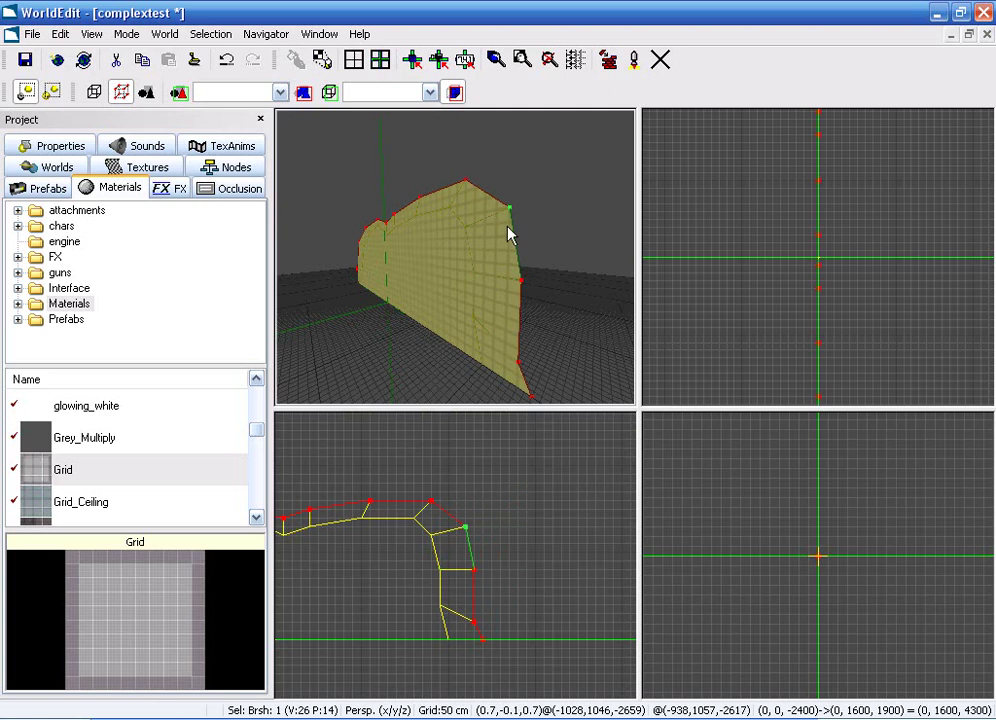
left_click(494, 521)
right_click_drag(494, 521, 604, 469)
left_click(306, 502)
left_click_drag(306, 502, 337, 580)
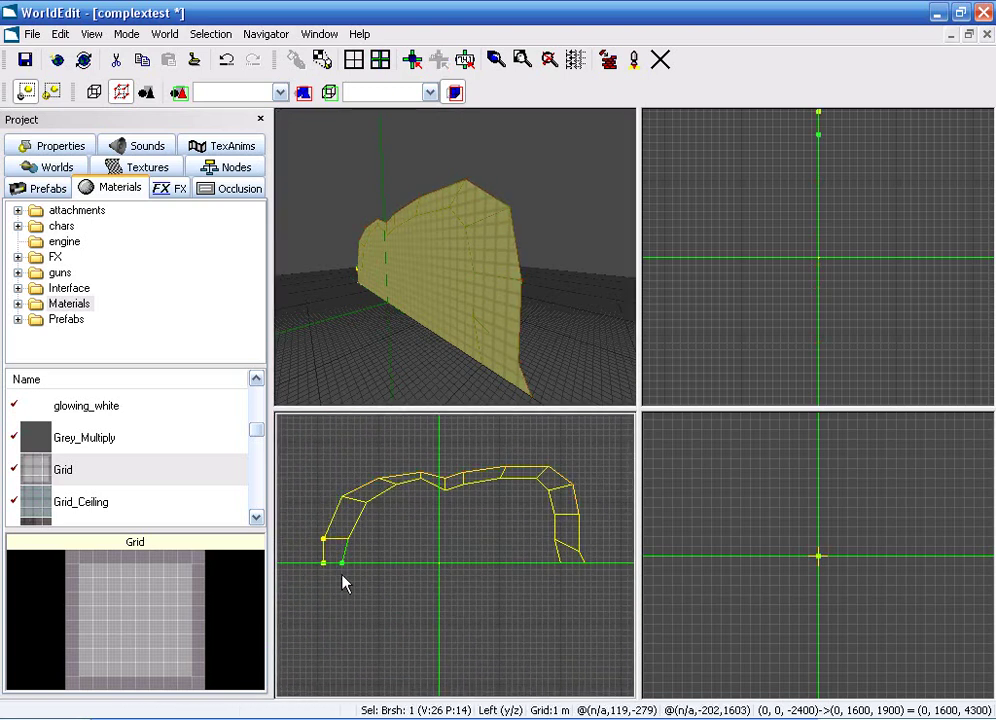
left_click_drag(331, 466, 348, 510)
left_click_drag(361, 464, 451, 484)
left_click_drag(489, 455, 573, 596)
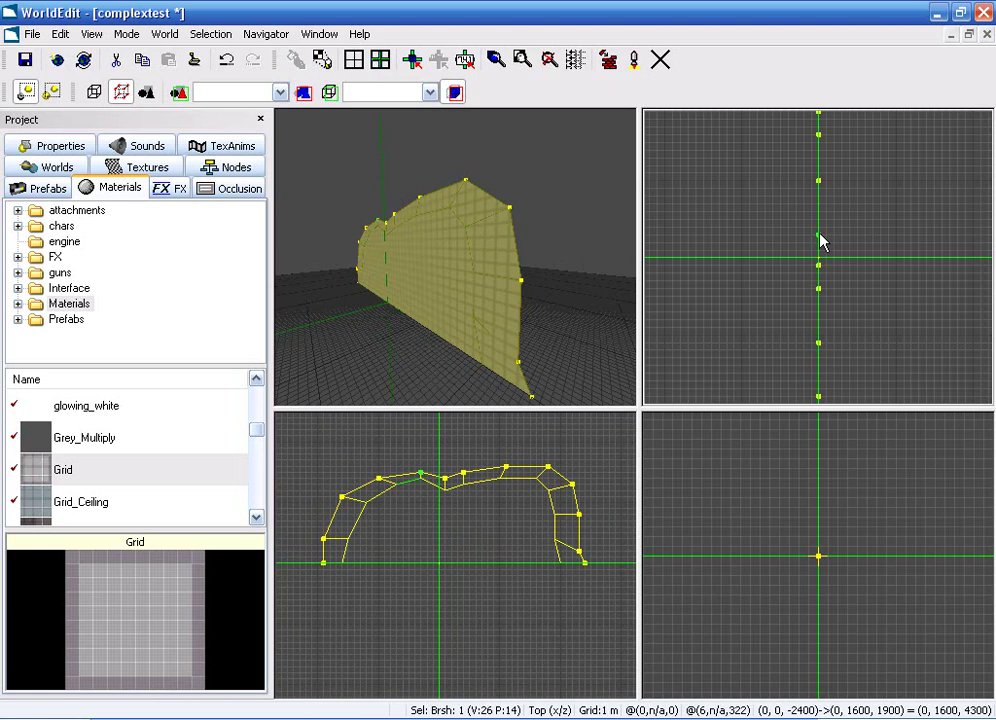
left_click_drag(818, 233, 833, 234)
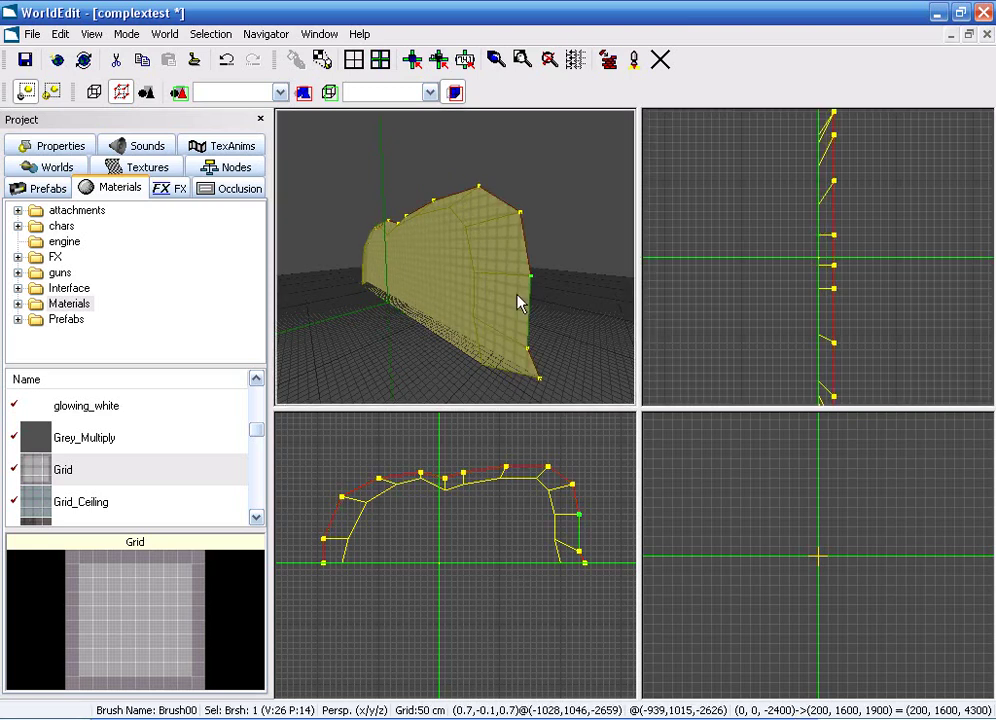
Delete the original large arch face, keeping the band of faces extruded around its edges.
key("b")
key("Escape")
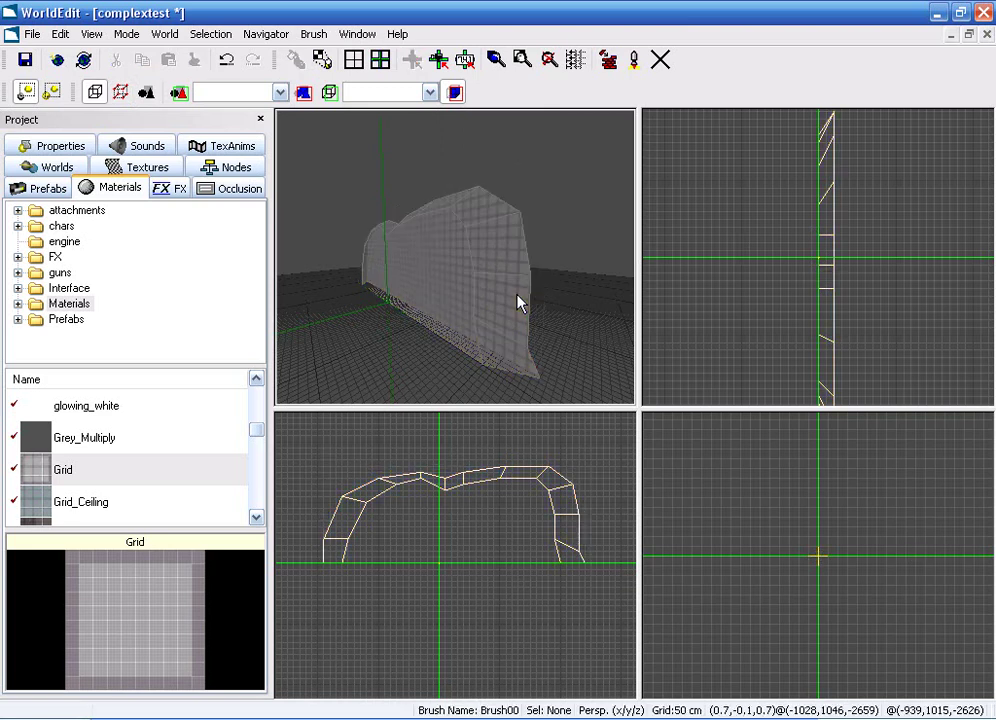
mouse_move(525, 307)
right_mouse_down()
mouse_move(520, 270)
mouse_move(545, 275)
mouse_move(429, 267)
right_mouse_up()
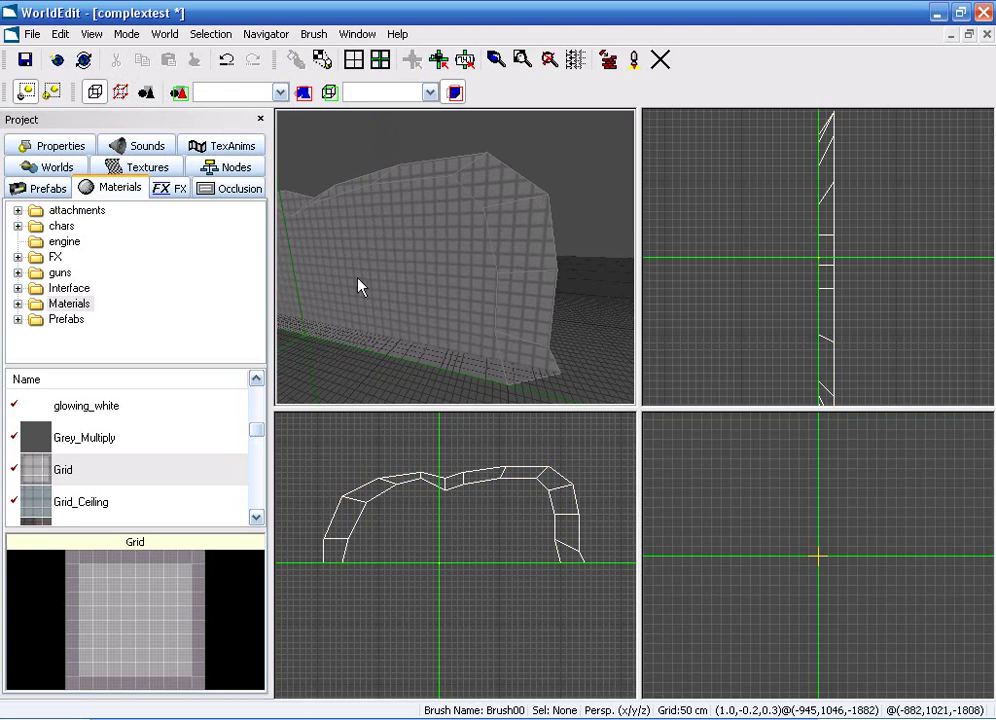
right_click_drag(318, 286, 307, 292)
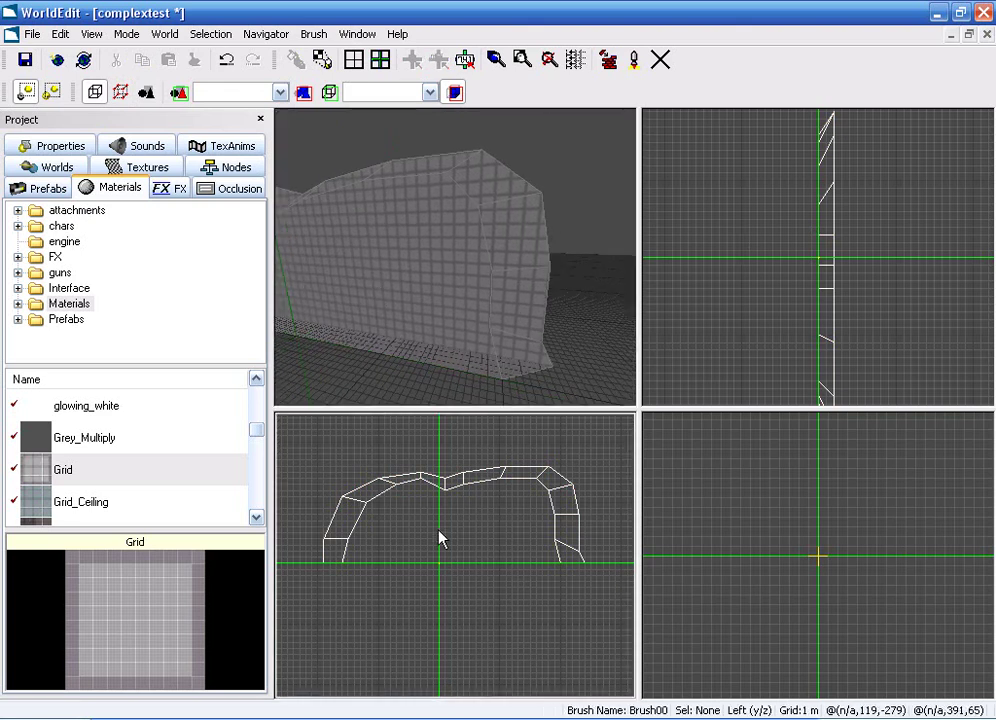
left_click(397, 261)
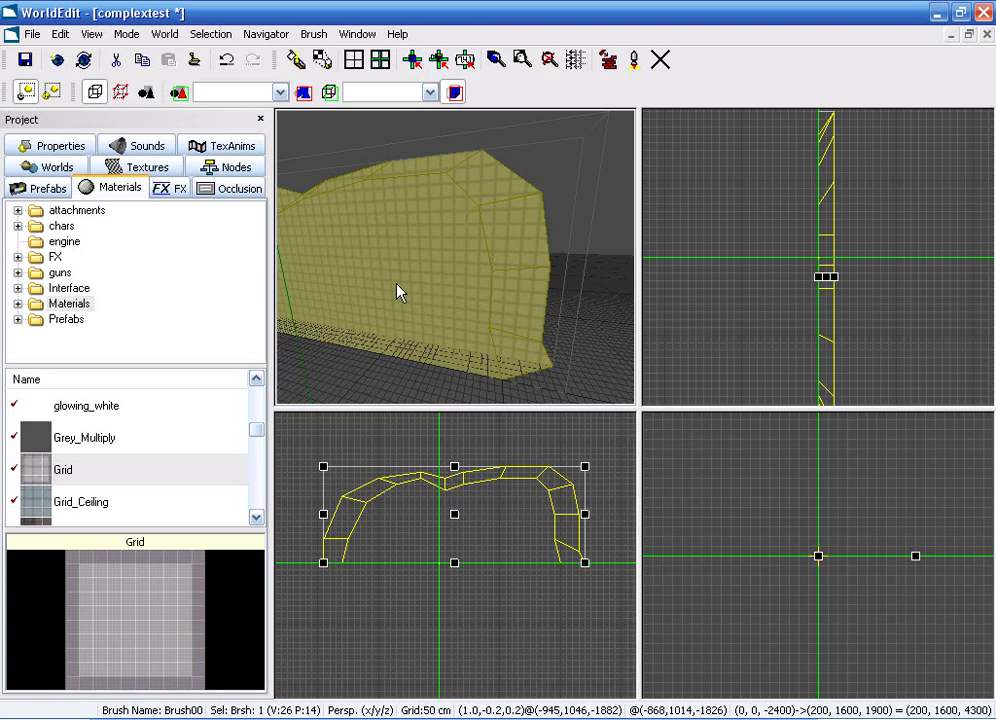
key("g")
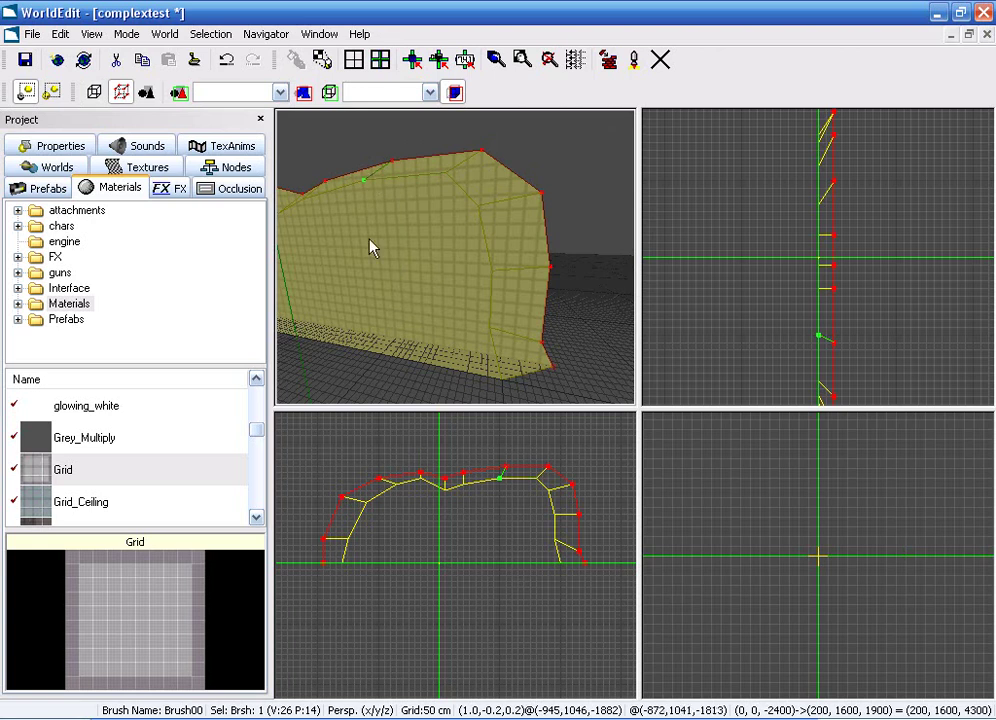
left_click(522, 560)
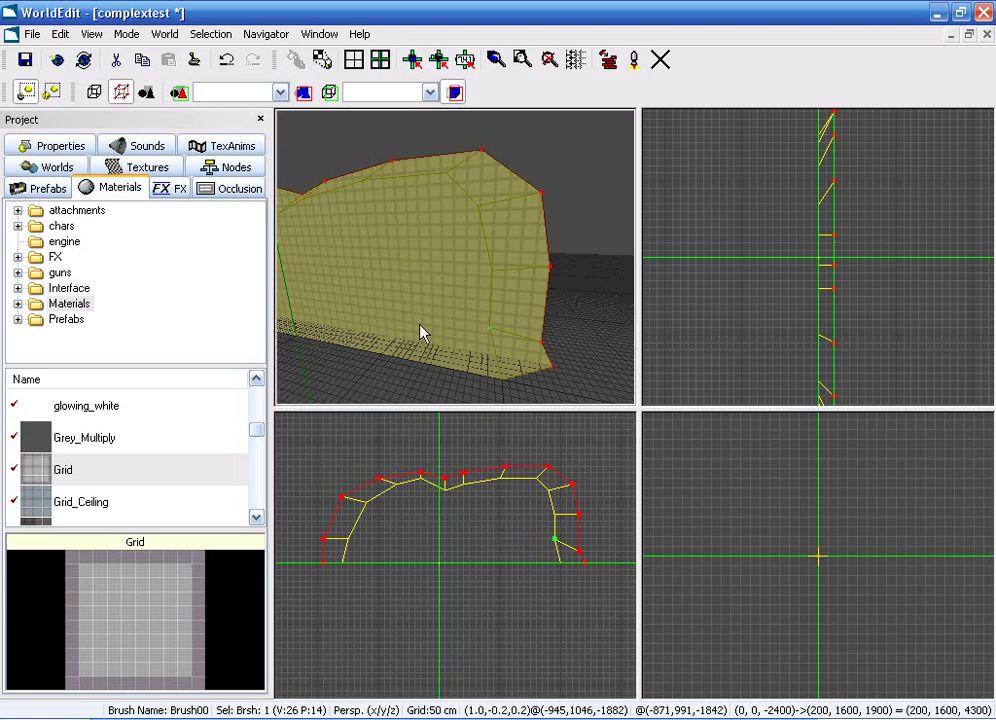
left_click(357, 307)
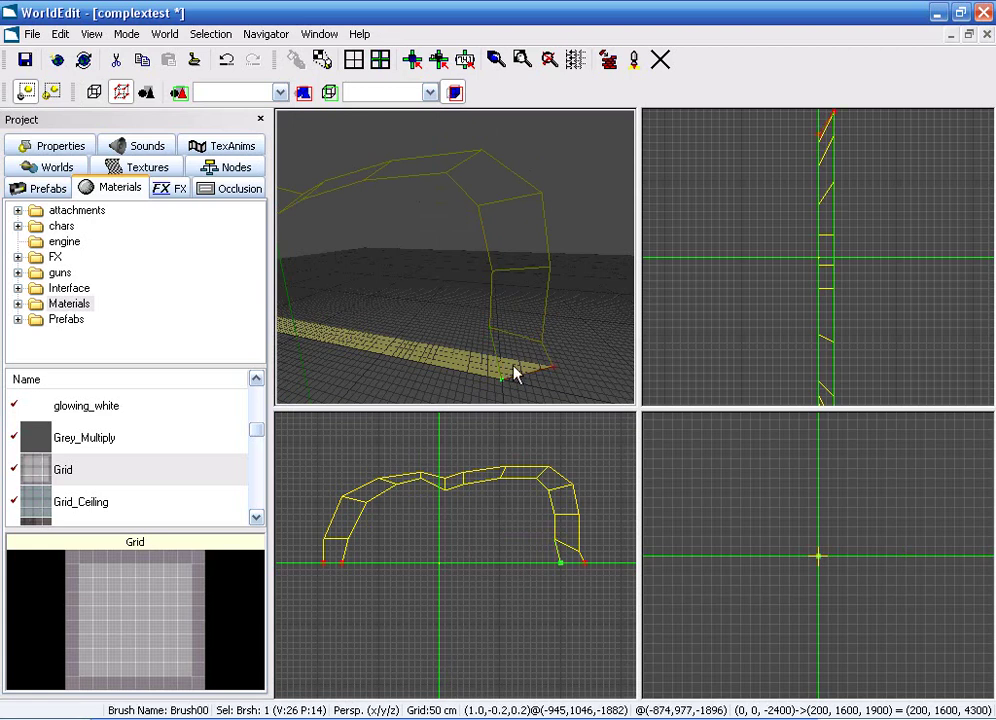
key("b")
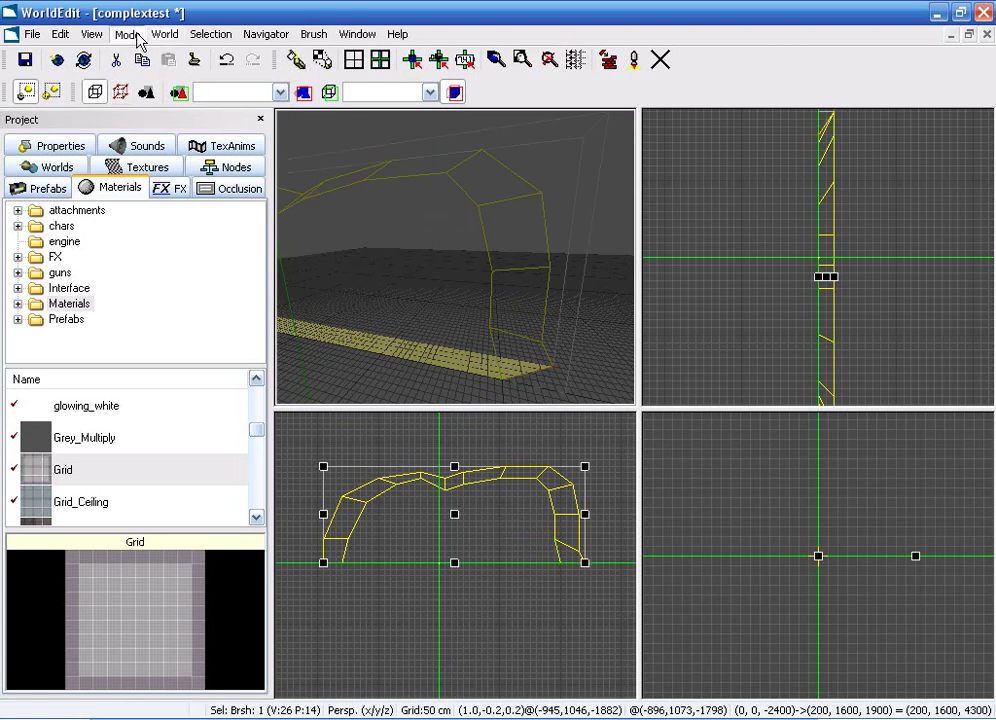
Run Cleanup Geometry on the world.
left_click(100, 36)
mouse_move(190, 104)
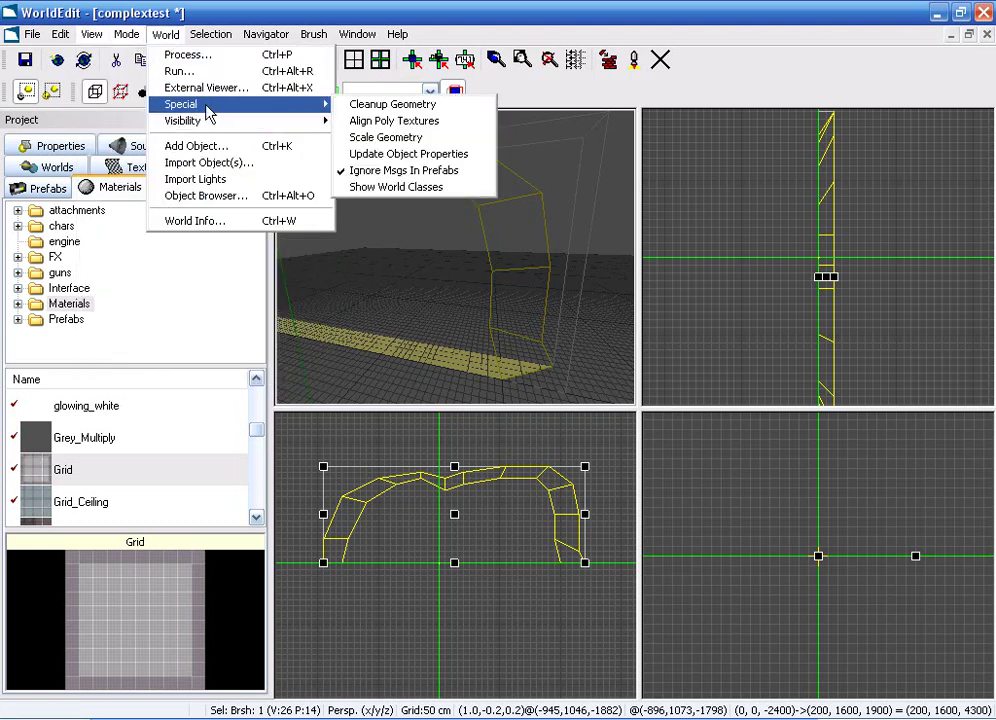
left_click(378, 107)
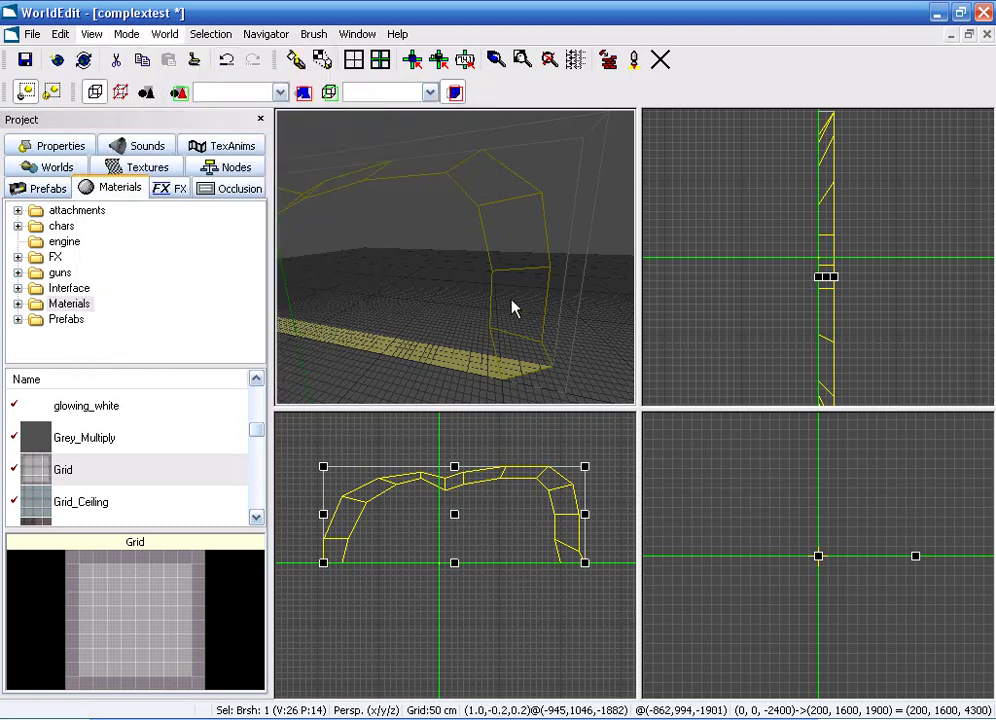
Flip the normals of the extruded arch band so its faces point the opposite way, and reselect the band.
key("d")
right_click_drag(520, 340, 405, 366)
right_click_drag(520, 270, 451, 256)
key("s")
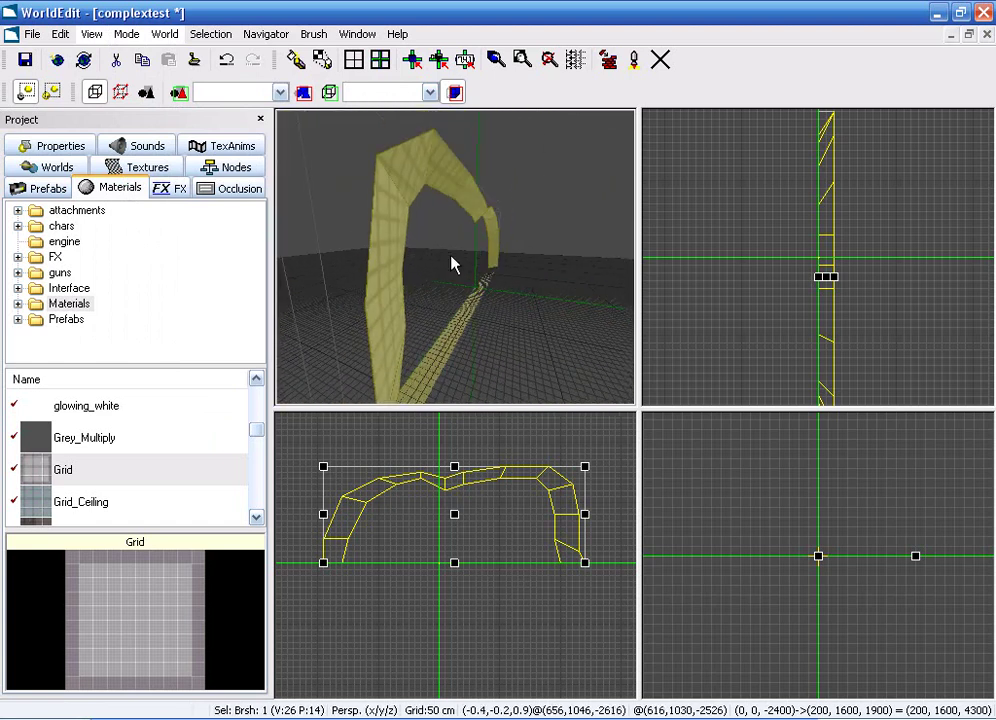
key("f")
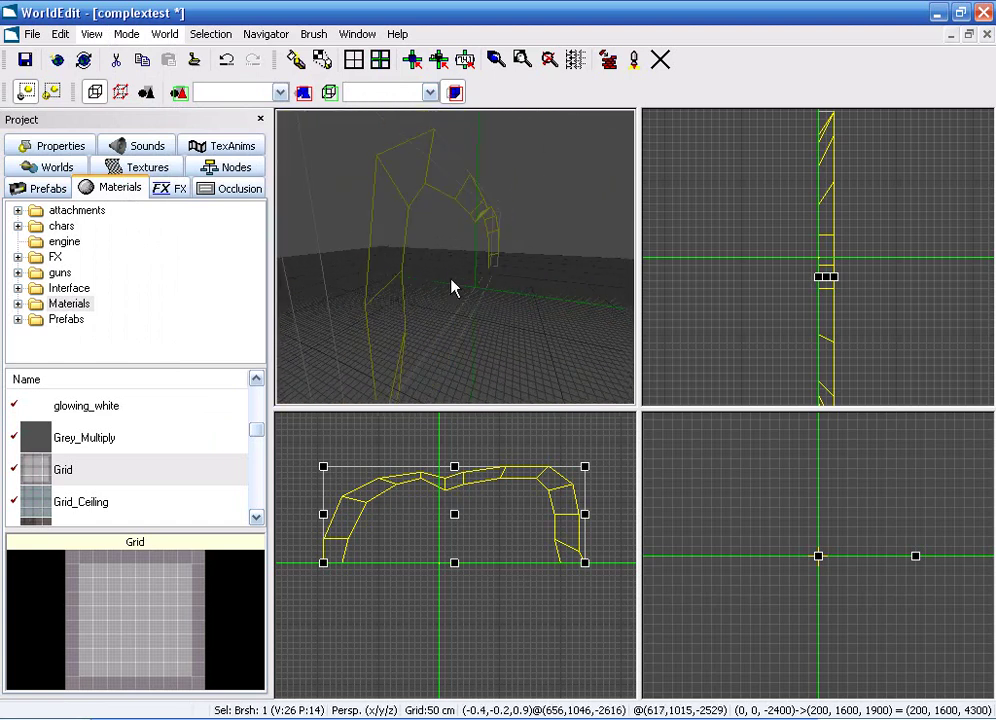
left_click(452, 288)
key("a")
mouse_move(451, 279)
right_mouse_down()
mouse_move(455, 258)
mouse_move(520, 258)
mouse_move(455, 258)
right_mouse_up()
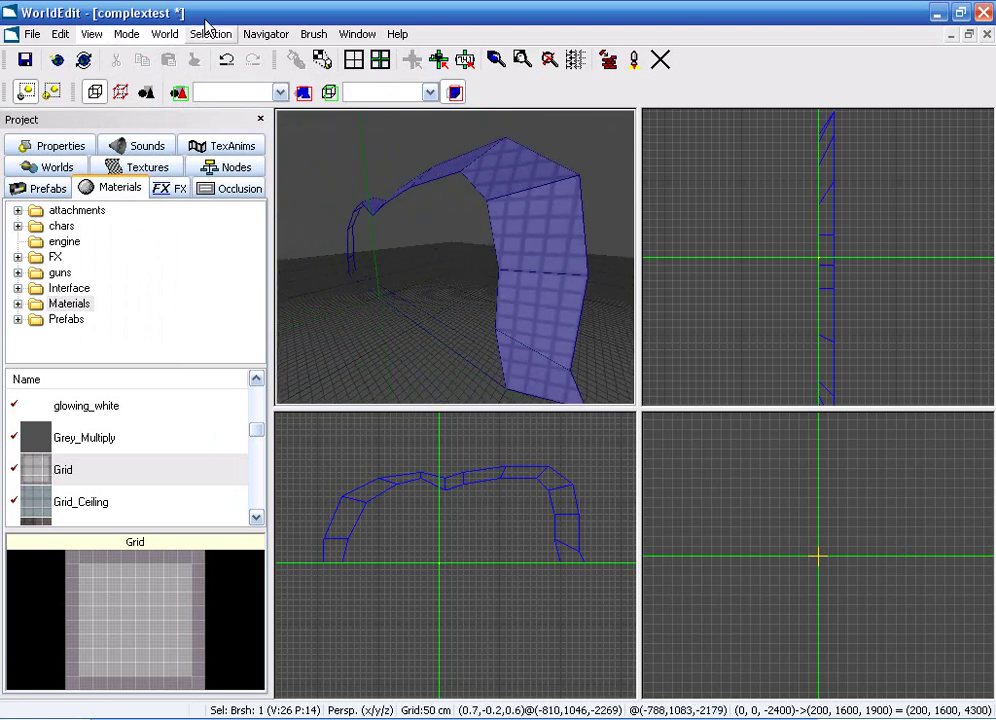
left_click(210, 34)
left_click(258, 240)
left_click(512, 248)
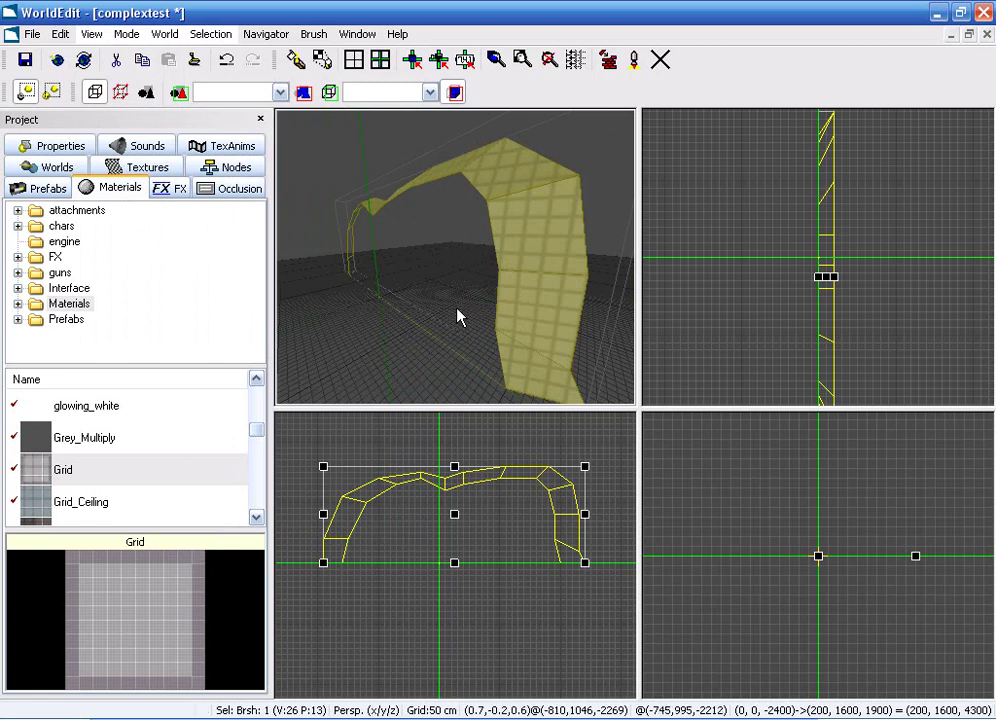
In the Left view, draw a nine-vertex rounded polygon 9 m wide and 6 m high on the ground line beneath the arch's negative-Z half.
middle_click_drag(480, 514, 467, 550)
scroll(450, 556, "up", 4)
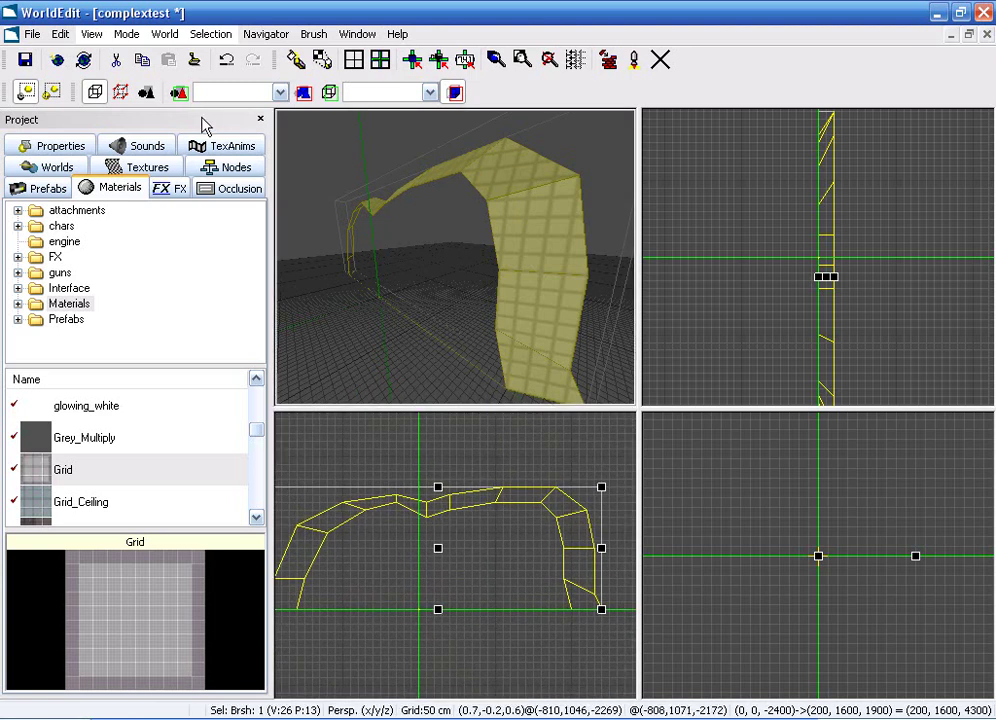
left_click(120, 92)
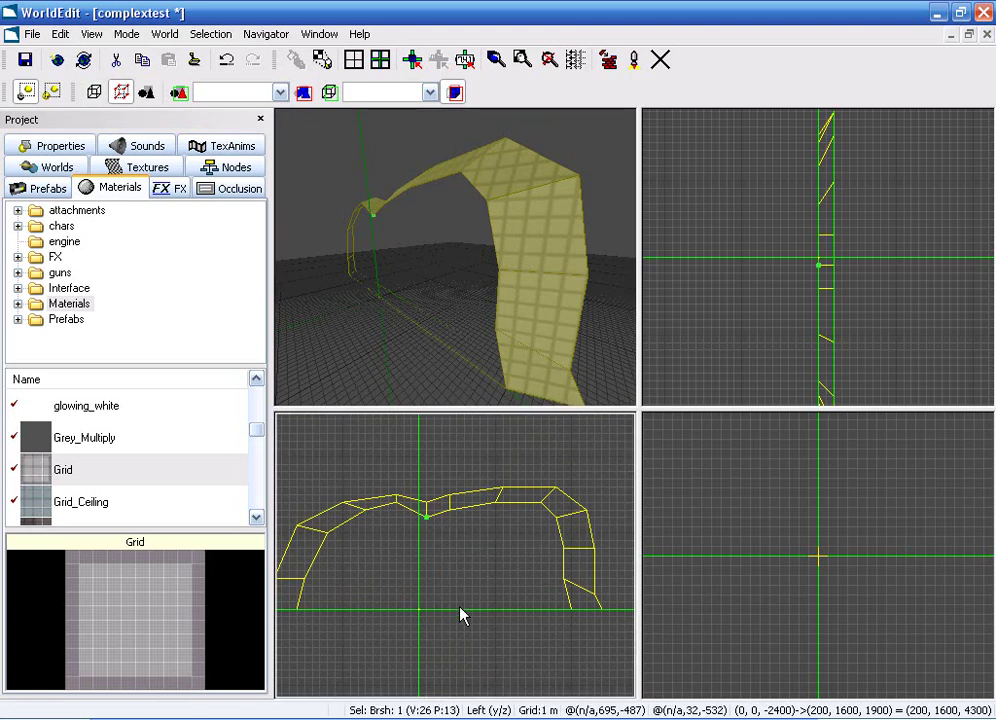
left_click(471, 610)
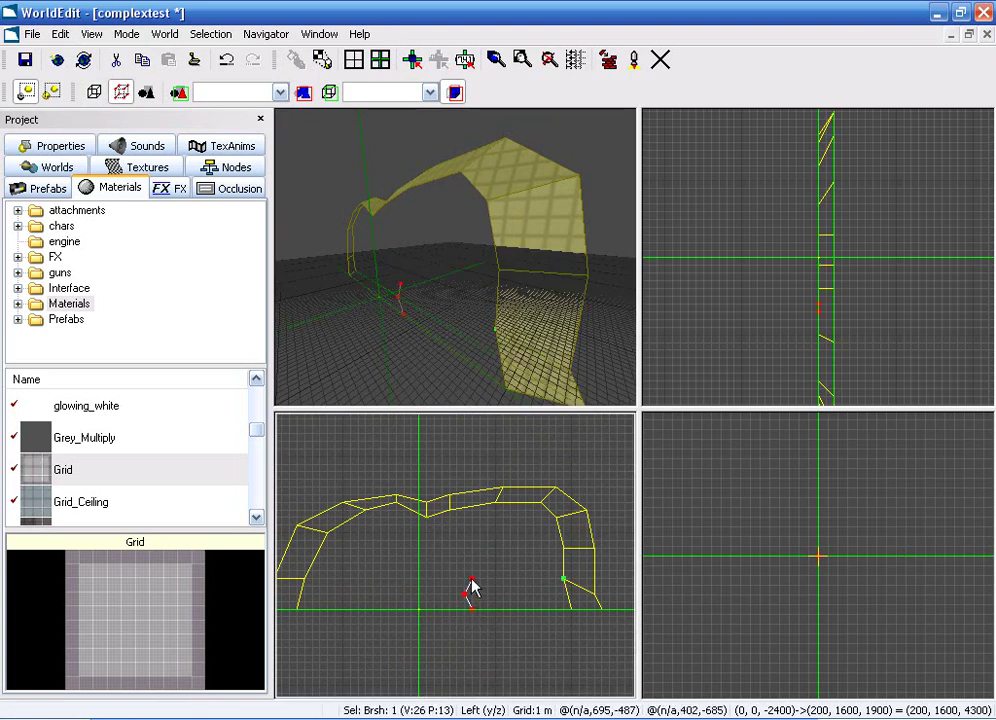
left_click(510, 564)
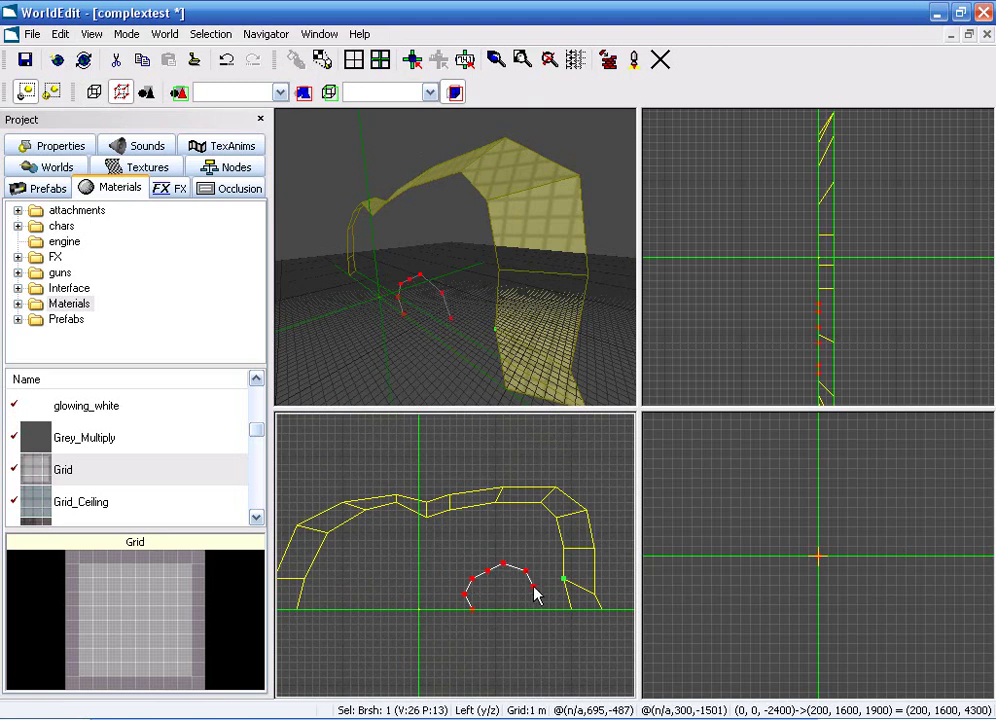
left_click(520, 609)
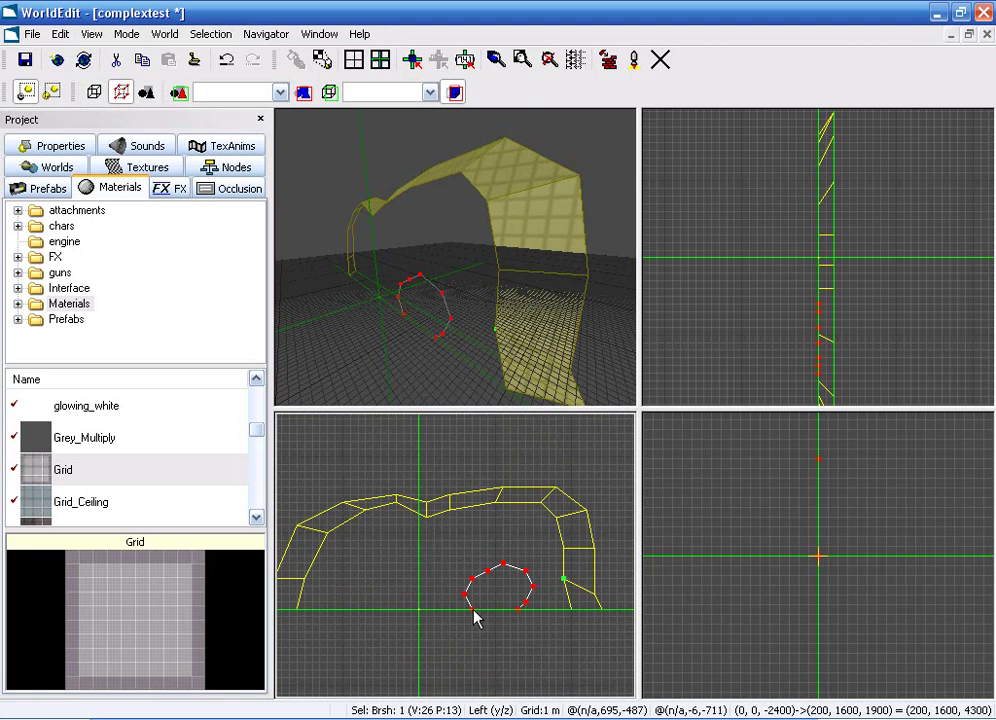
left_click(472, 610)
left_click(424, 310)
key("o")
mouse_move(465, 548)
middle_mouse_down()
mouse_move(480, 551)
mouse_move(568, 690)
mouse_move(433, 514)
middle_mouse_up()
middle_click_drag(429, 245, 447, 160)
key("h")
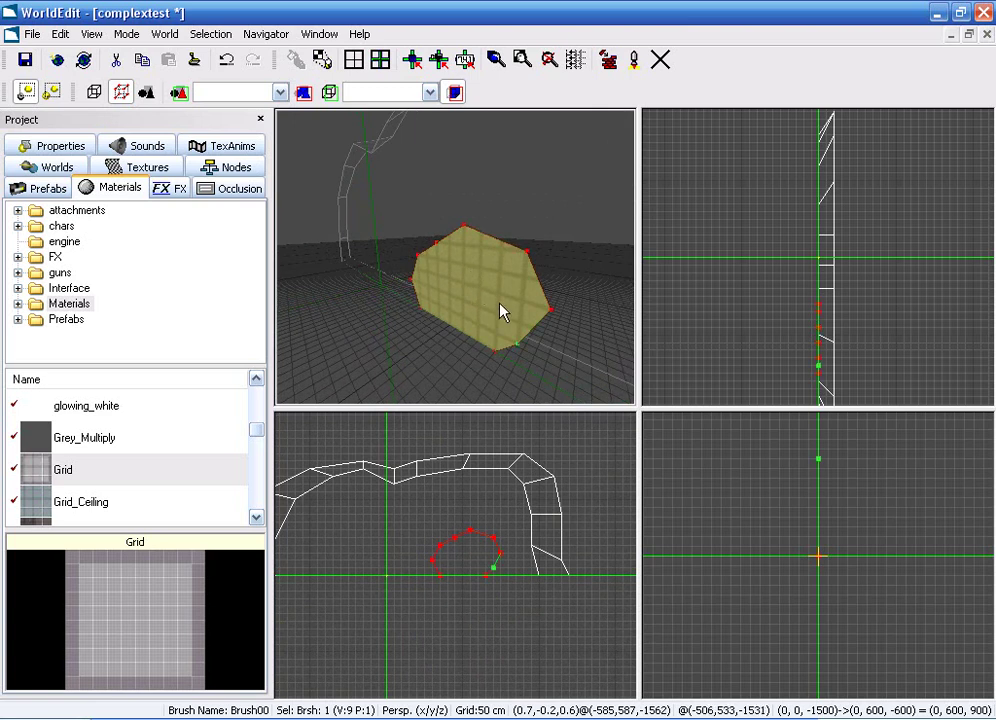
Draw a 36 m wide, 14 m high wall polygon that follows the ground, wraps around the small rounded polygon and traces the band's inner edge.
scroll(420, 570, "down", 2)
middle_click_drag(416, 575, 447, 604)
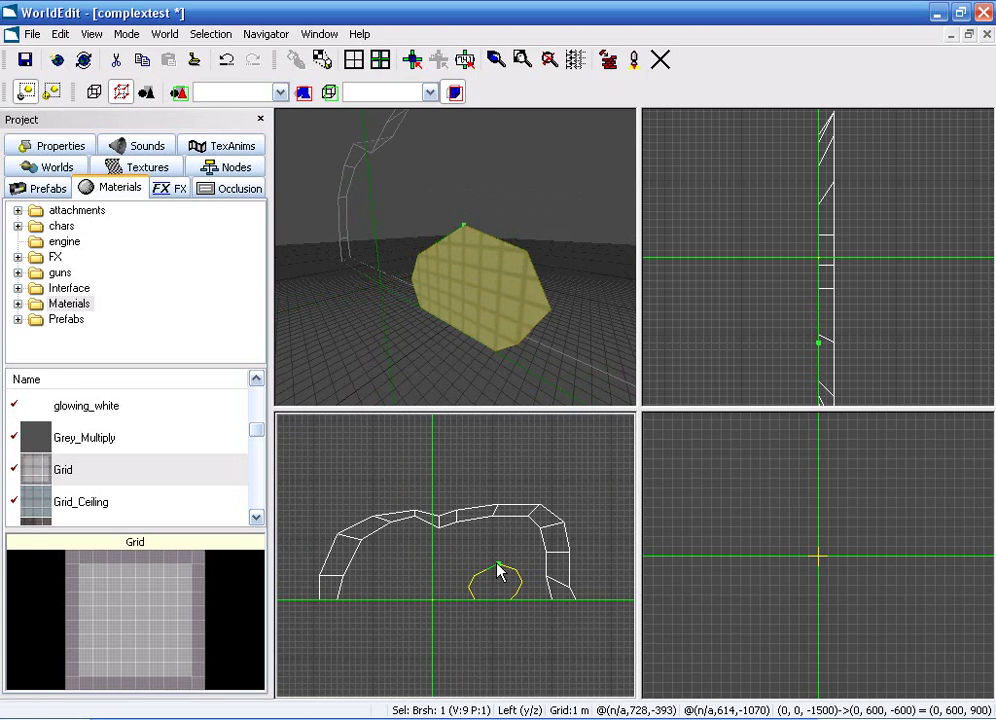
scroll(456, 571, "up", 2)
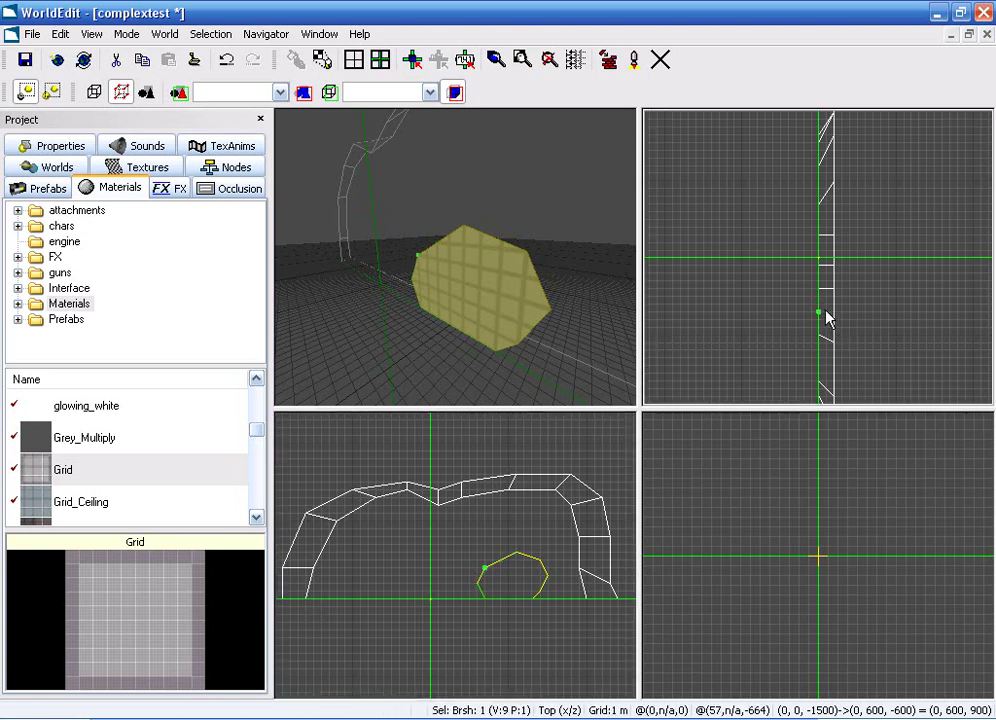
left_click(308, 601)
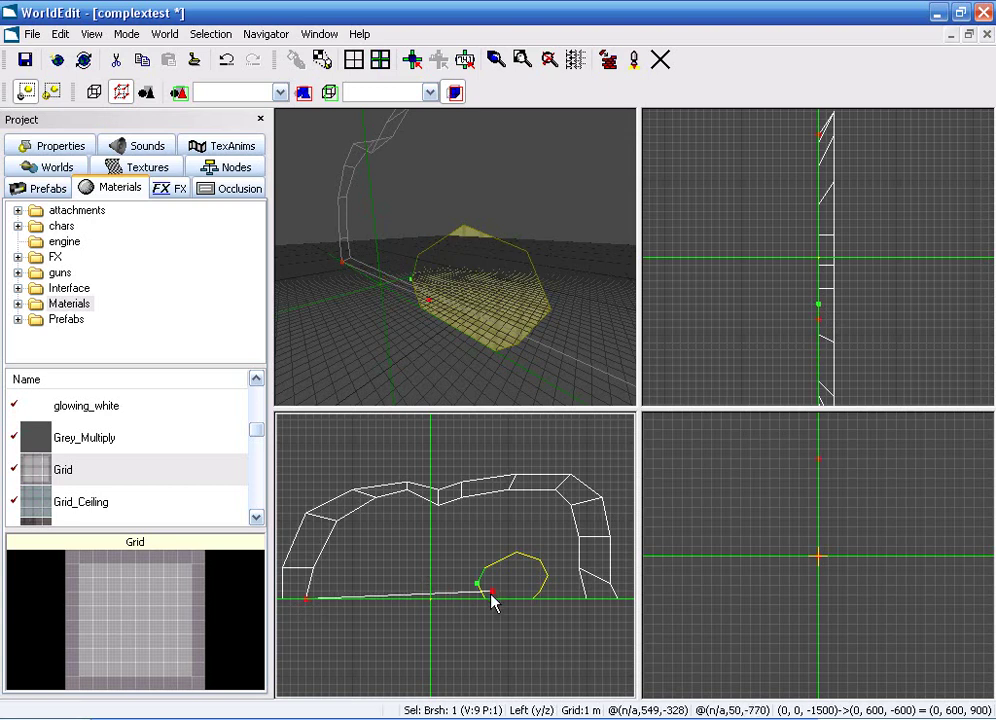
left_click(486, 599)
left_click(477, 586)
left_click(485, 569)
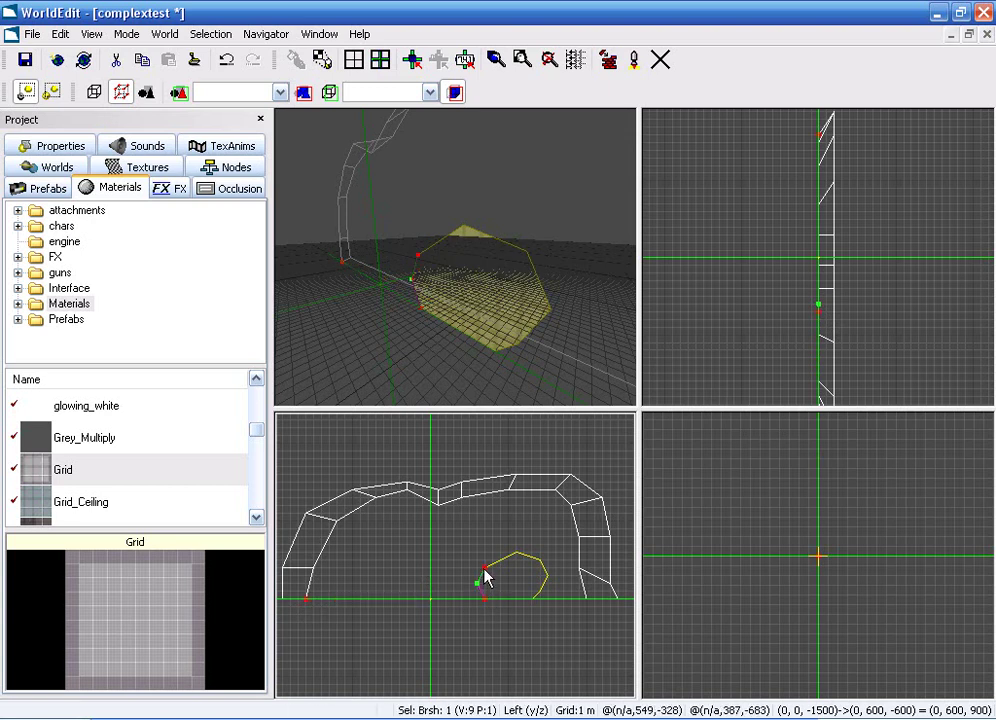
left_click(547, 576)
left_click(537, 593)
left_click(532, 599)
left_click_drag(589, 602, 573, 515)
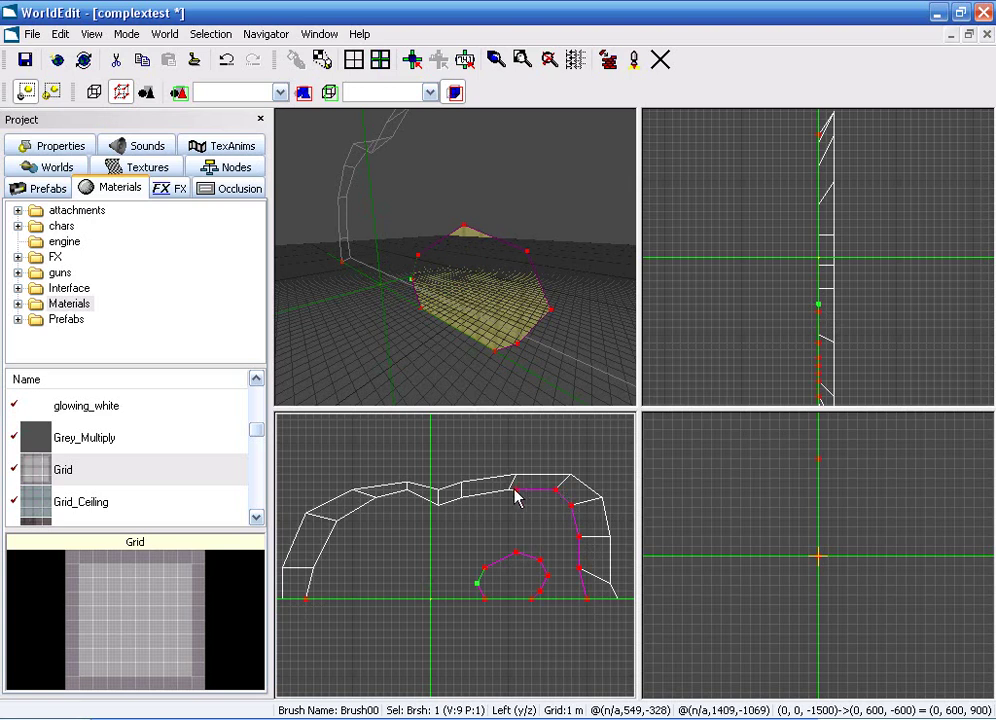
mouse_move(512, 497)
left_mouse_down()
mouse_move(442, 511)
mouse_move(378, 503)
mouse_move(338, 528)
mouse_move(318, 575)
left_mouse_up()
key("Return")
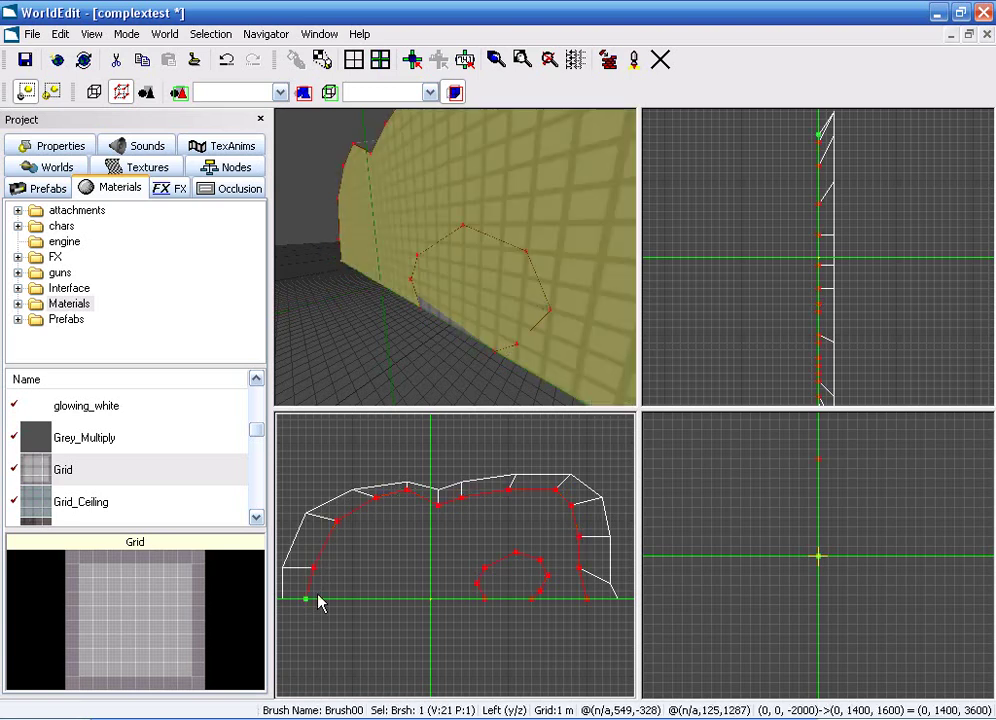
Move the wall polygon's notch vertex 1 m toward negative X in the Top view.
left_click(434, 505)
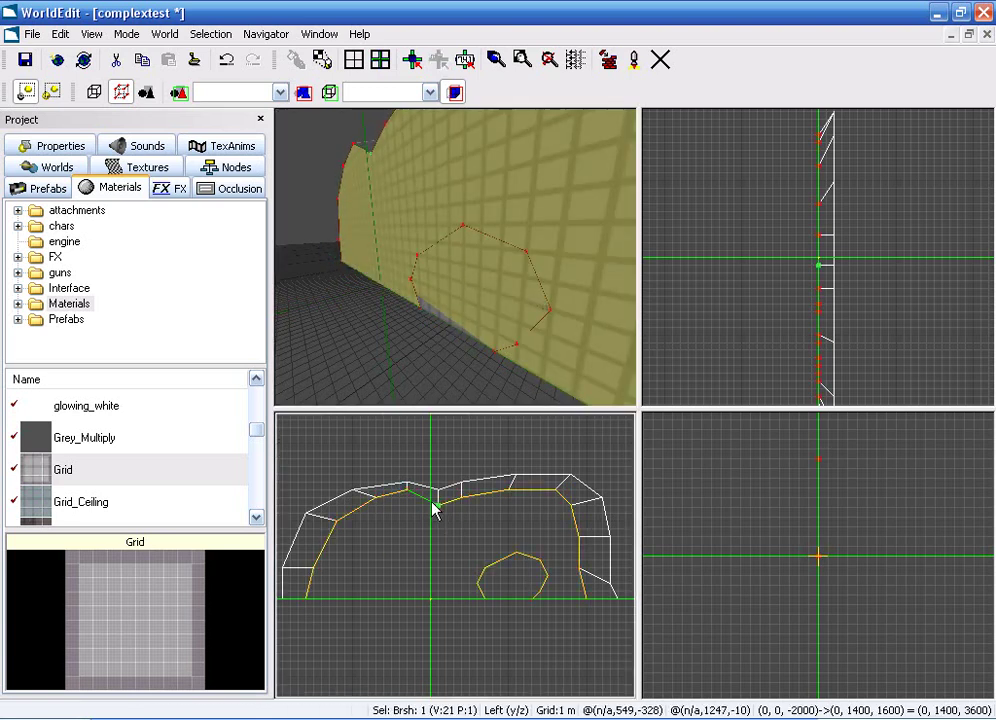
left_click(820, 268)
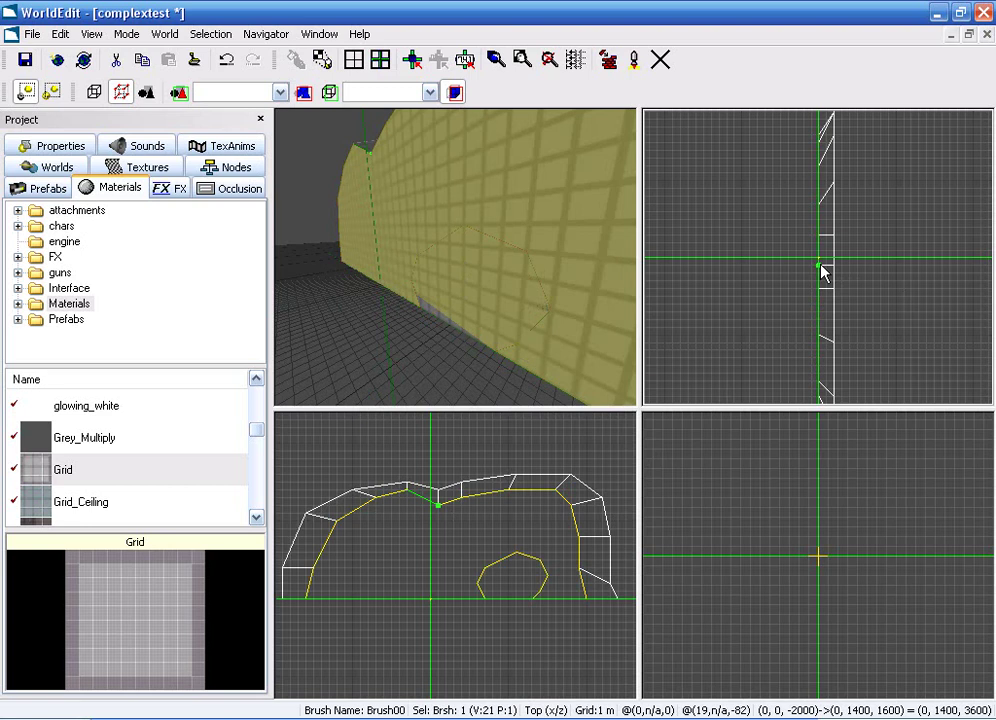
left_click_drag(819, 266, 811, 266)
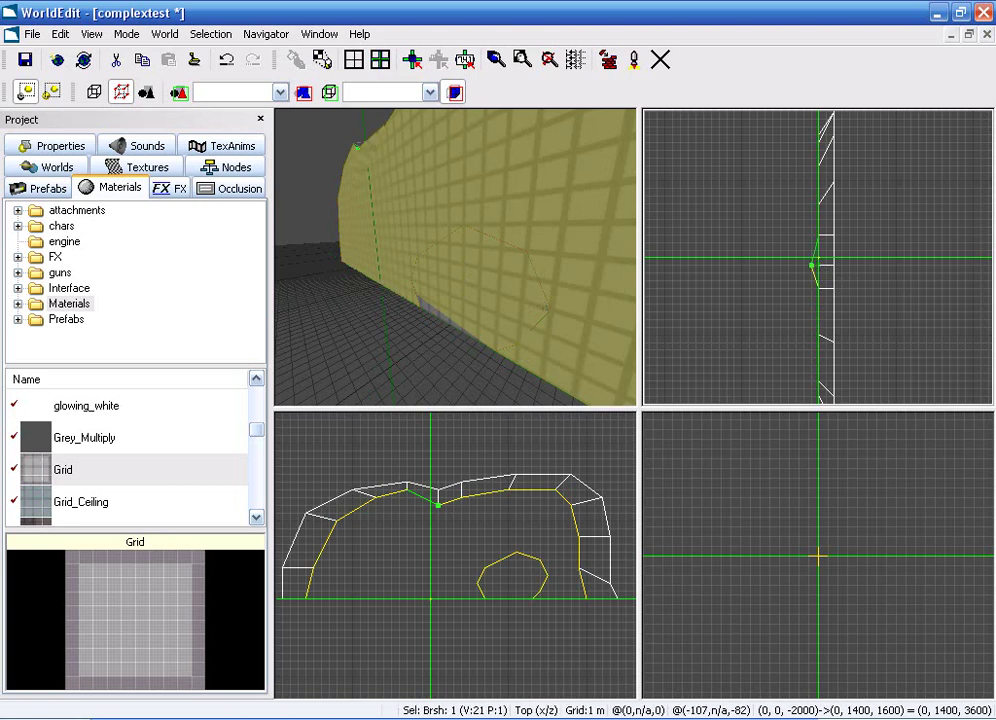
Triangulate the new wall polygon.
left_click(95, 92)
key("ctrl+t")
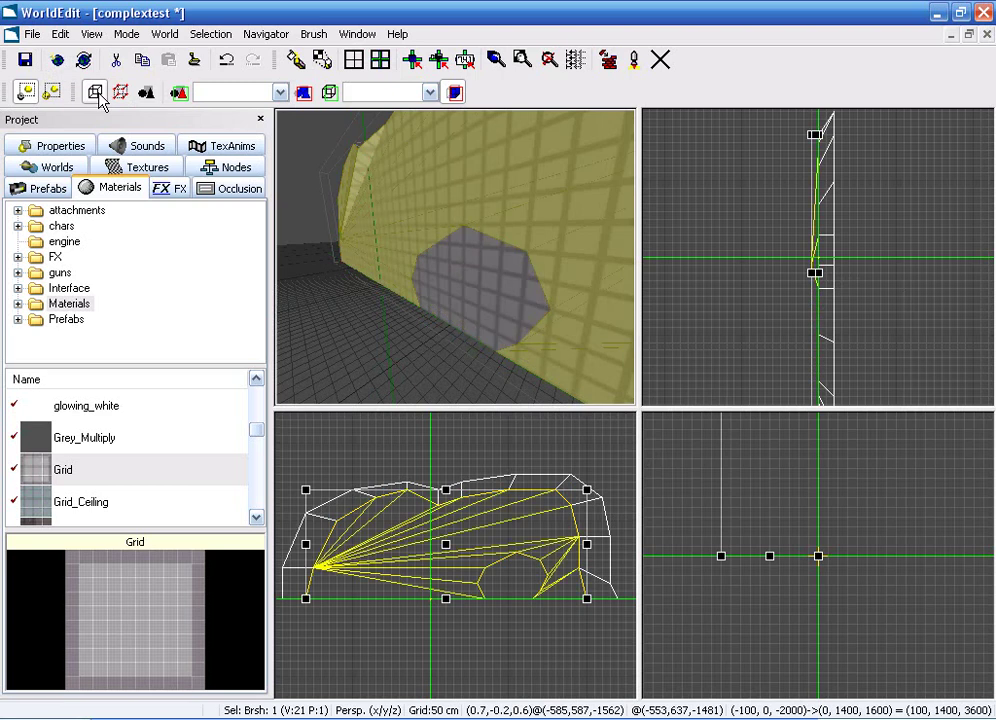
Return the wall's notch vertex to X 0, in line with the rest of the wall, and deselect the brush.
left_click(120, 92)
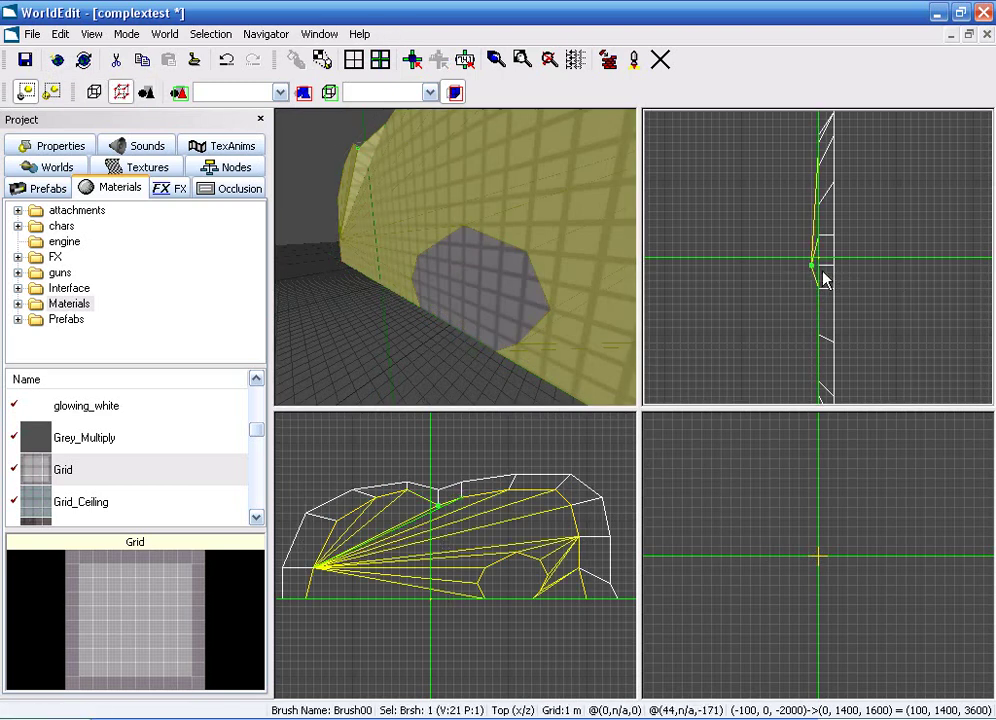
key("ctrl+z")
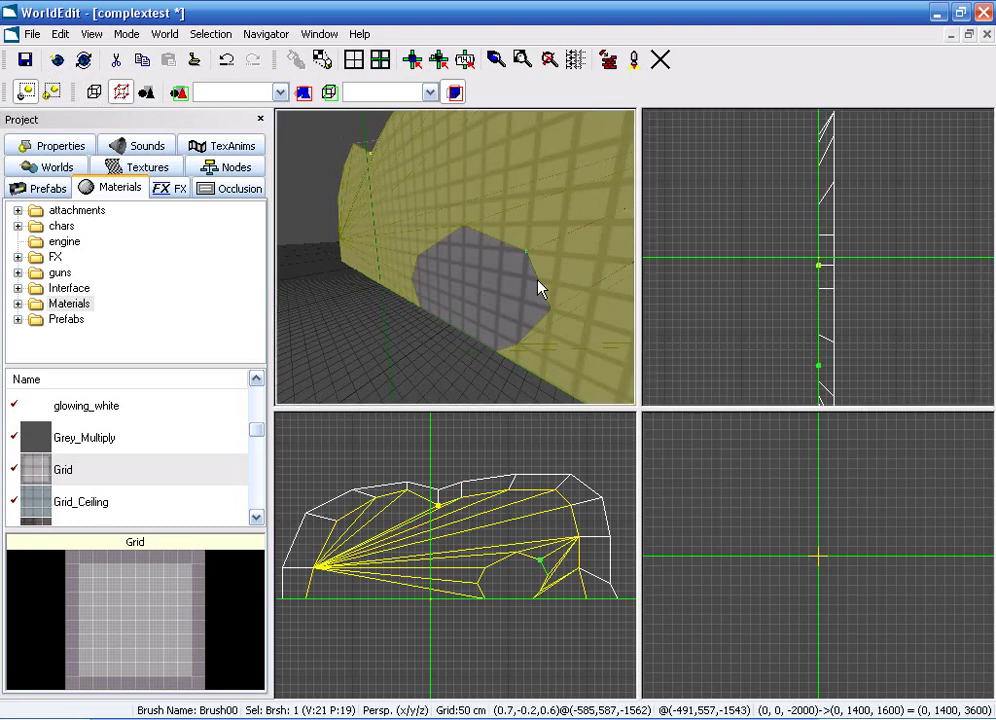
key("b")
key("Escape")
Examine the triangulated wall, its rounded opening and the surrounding band from the front and the side in the perspective view.
mouse_move(538, 281)
left_mouse_down()
mouse_move(560, 305)
mouse_move(545, 345)
mouse_move(525, 360)
left_mouse_up()
right_click_drag(510, 304, 505, 306)
left_click(460, 264)
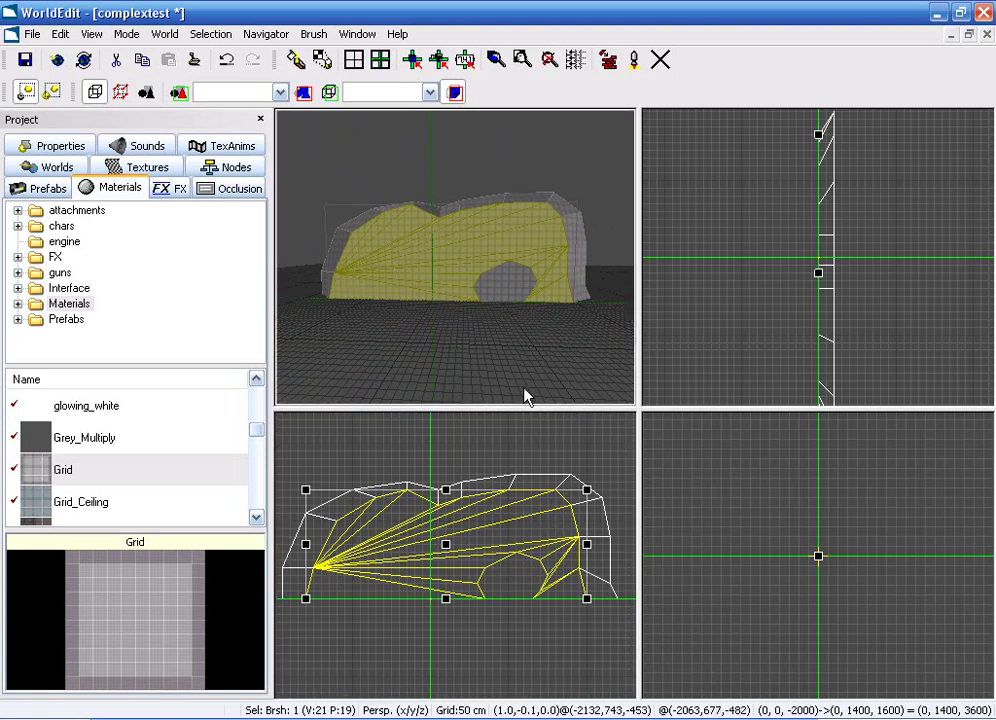
middle_click_drag(534, 351, 463, 258)
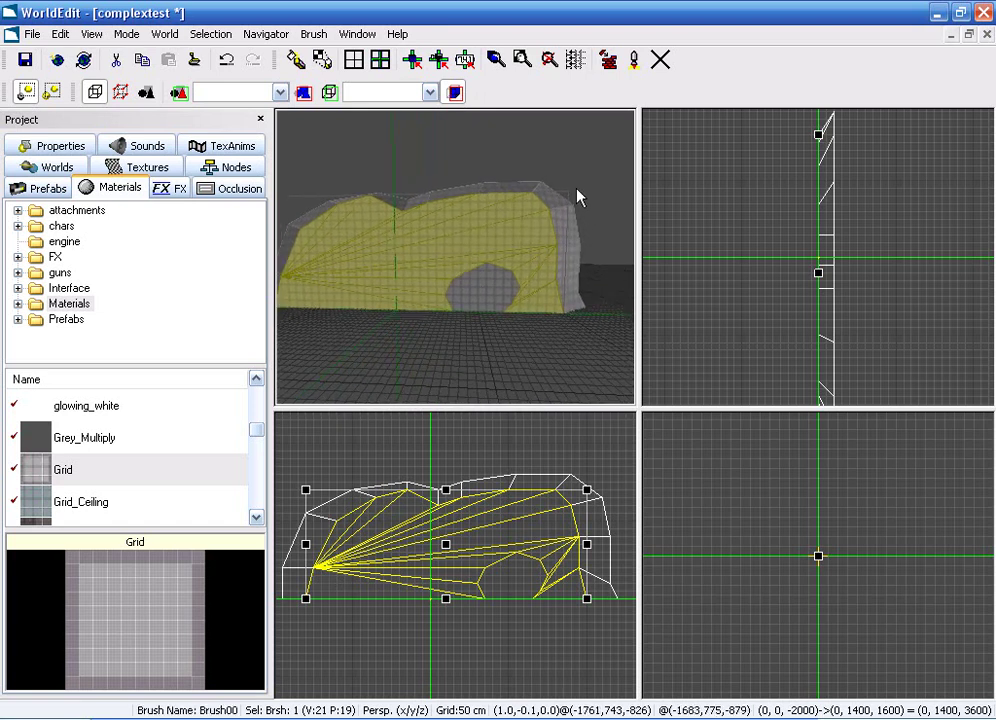
middle_click_drag(347, 402, 455, 290)
right_click_drag(455, 290, 371, 178)
middle_click_drag(371, 178, 400, 240)
left_click_drag(385, 180, 447, 398)
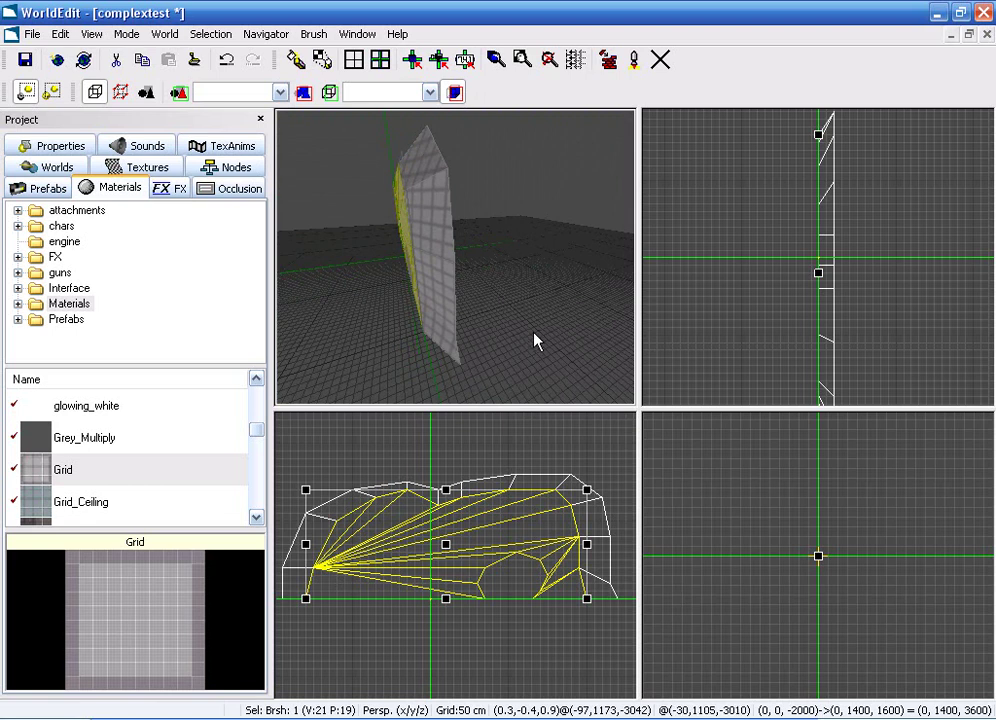
Draw a 3 by 7 m rectangular polygon behind the band in the Top view, from X 200 to 500 and Z -1800 to -1100.
scroll(713, 357, "down", 3)
middle_click_drag(719, 353, 821, 258)
scroll(822, 266, "up", 1)
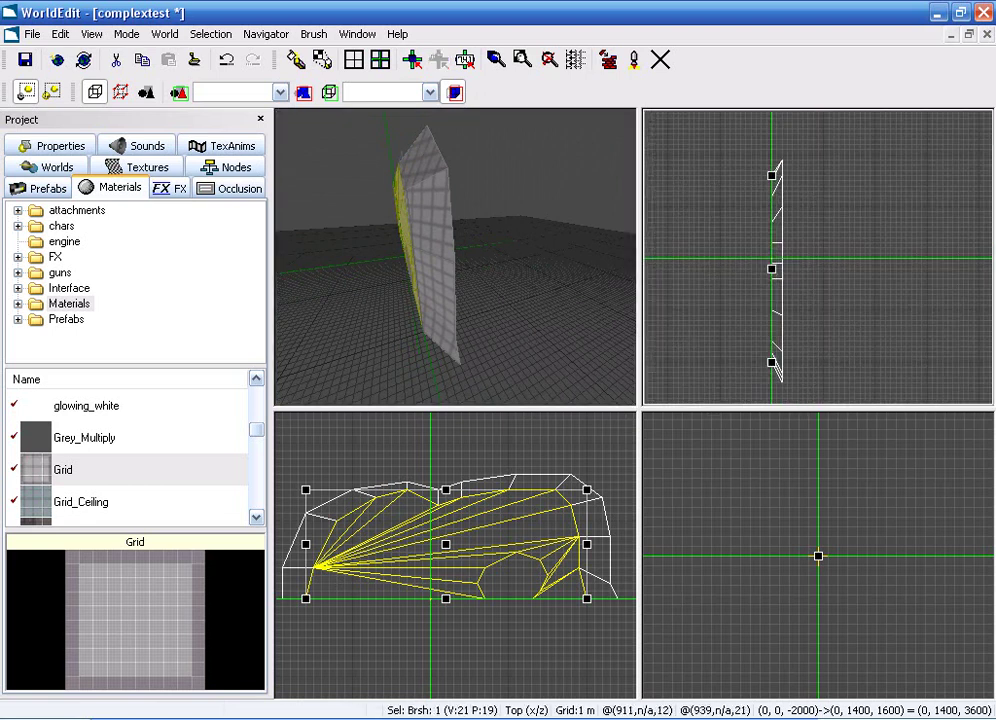
left_click(121, 92)
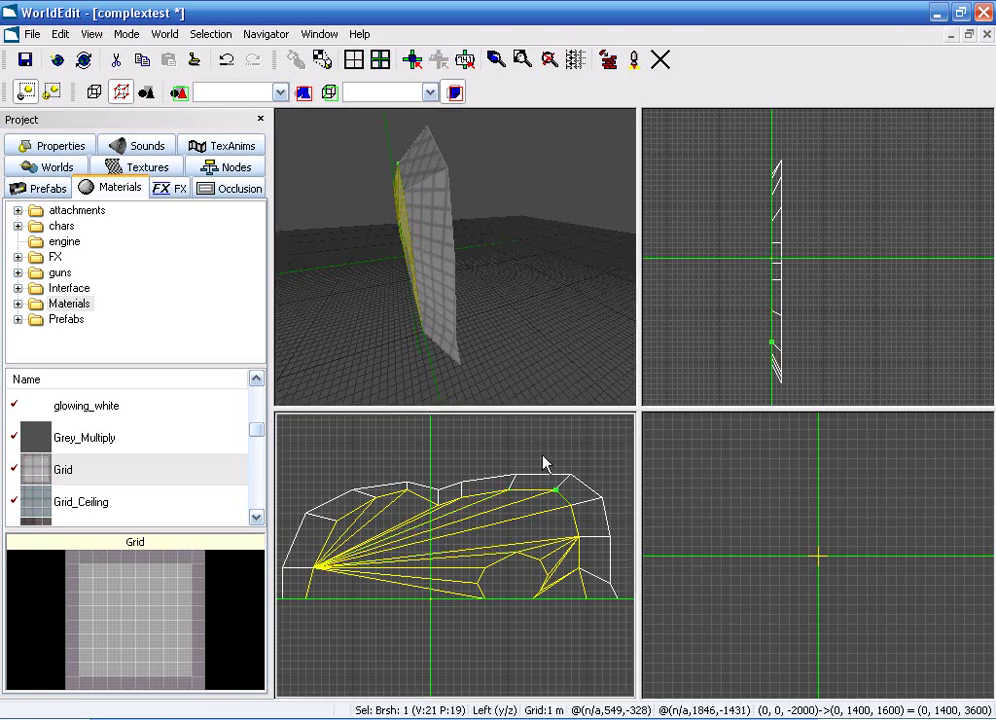
key("m")
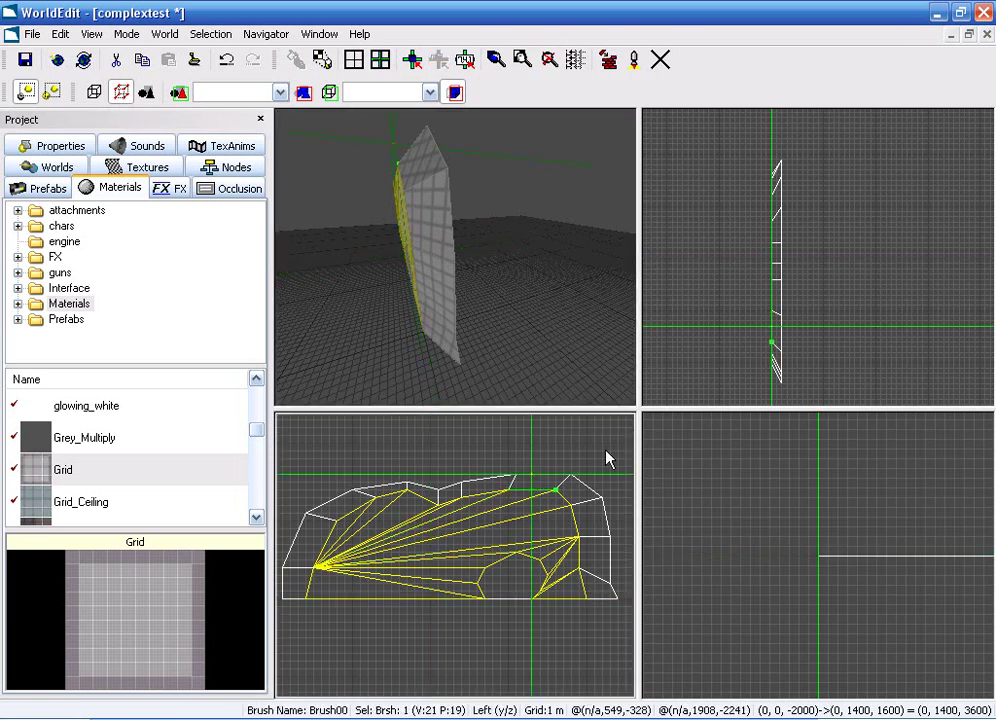
left_click(785, 355)
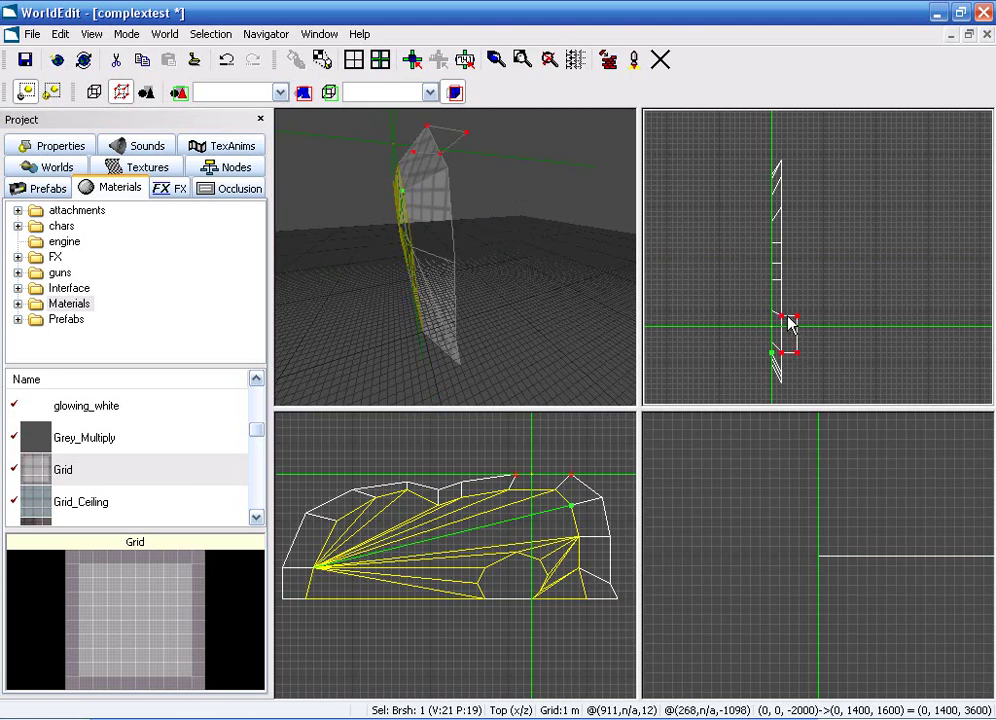
left_click(781, 317)
left_click(781, 353)
key("b")
key("space")
Draw an adjoining strip polygon, X 200 to 500 and Z -1100 to 1900, and split it at Z -400, level with the band's vertex.
mouse_move(455, 257)
left_mouse_down()
mouse_move(450, 175)
mouse_move(490, 170)
left_mouse_up()
left_click_drag(789, 316, 789, 158)
scroll(812, 320, "up", 2)
key("k")
left_click(789, 324)
left_click(769, 291)
key("k")
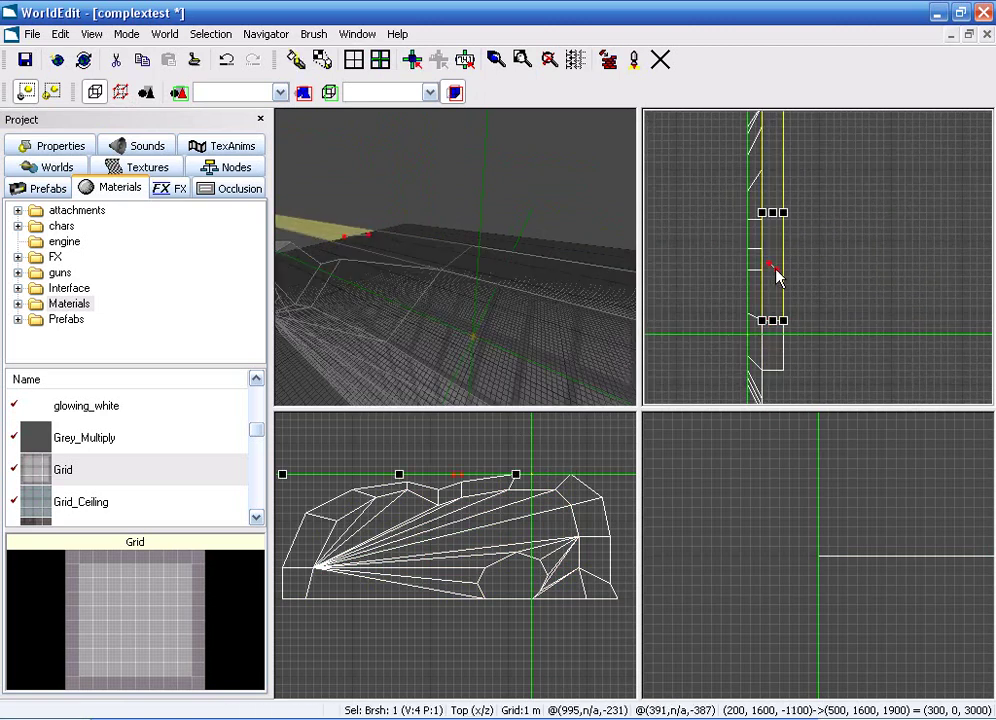
left_click(785, 258)
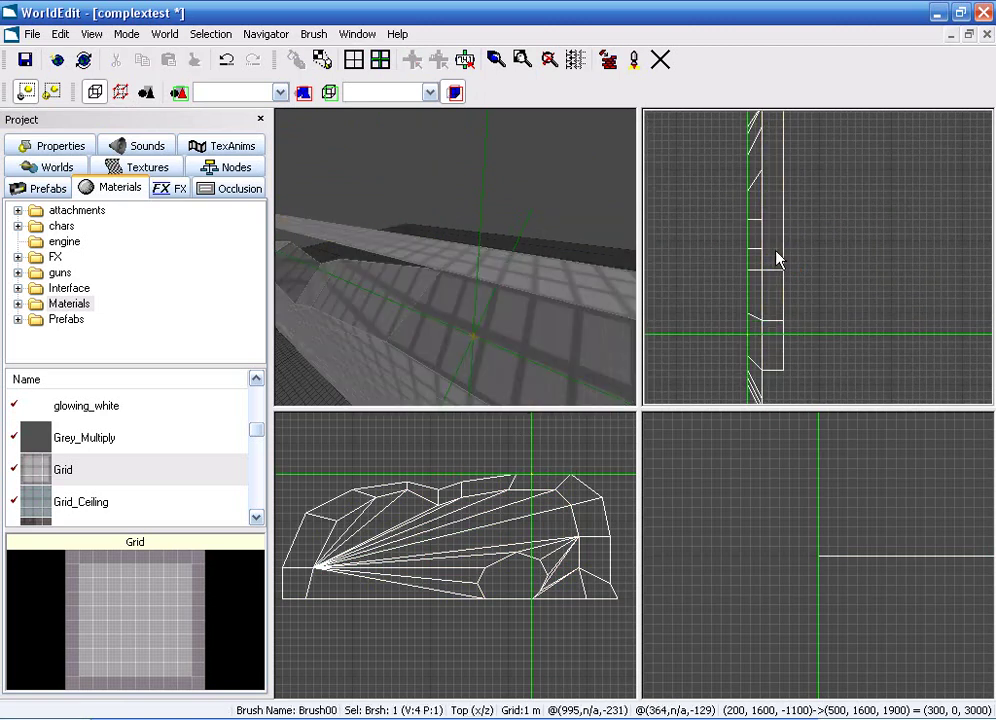
Split the remaining long strip at Z -100 and Z 300, level with the band's vertices.
left_click(767, 250)
key("k")
left_click(784, 249)
left_click(785, 235)
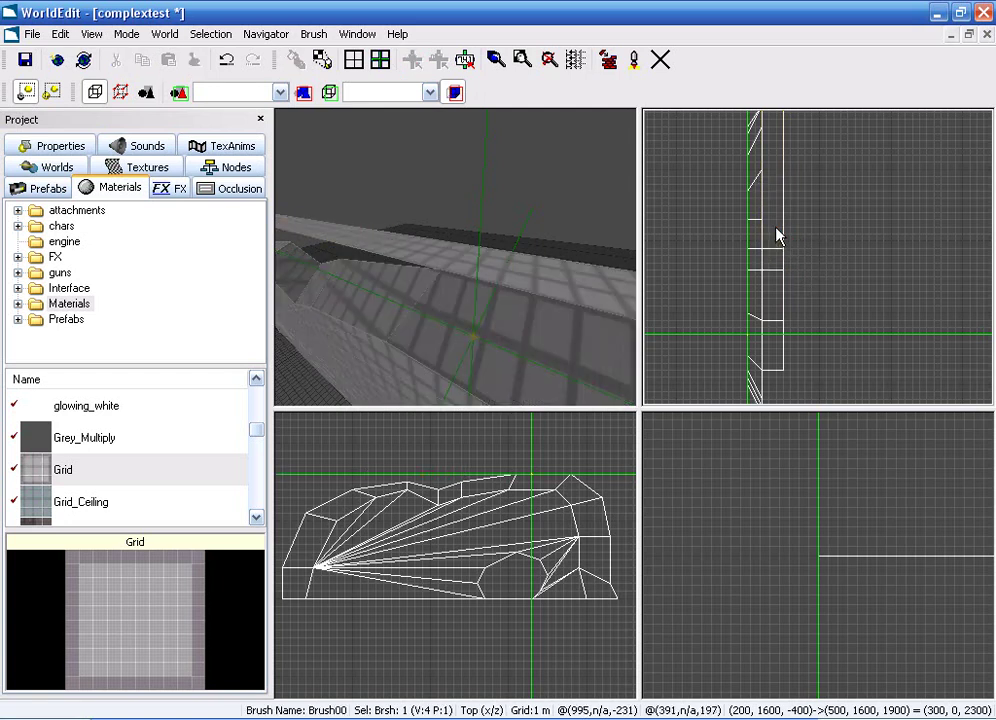
left_click(768, 222)
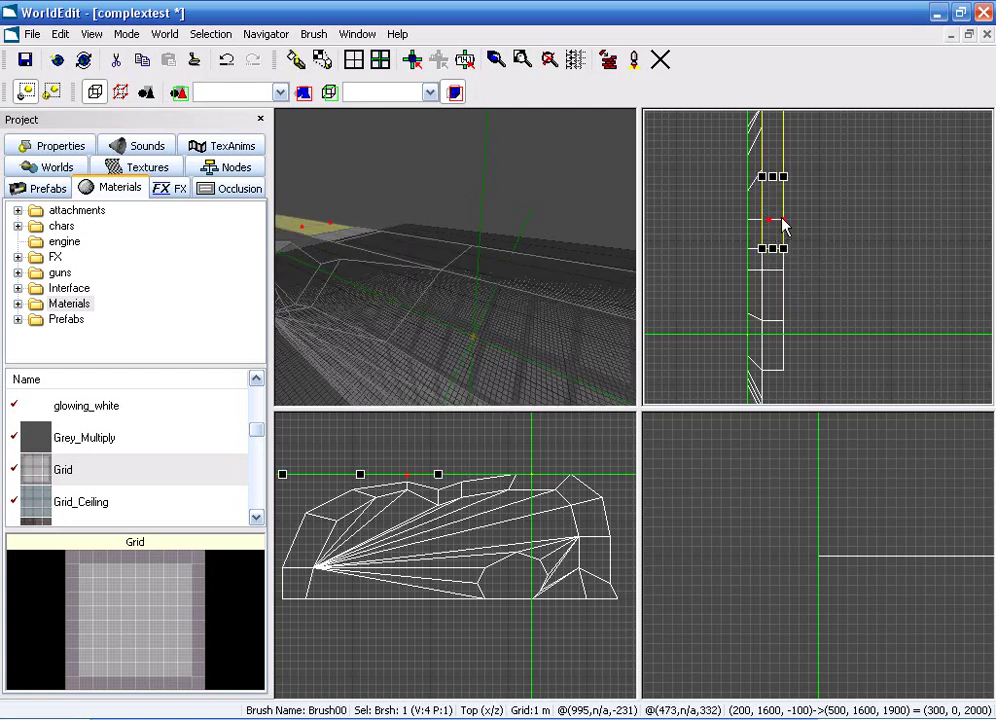
left_click(794, 196)
Split the remaining strip at Z 1000, level with the band's vertex.
left_click(769, 177)
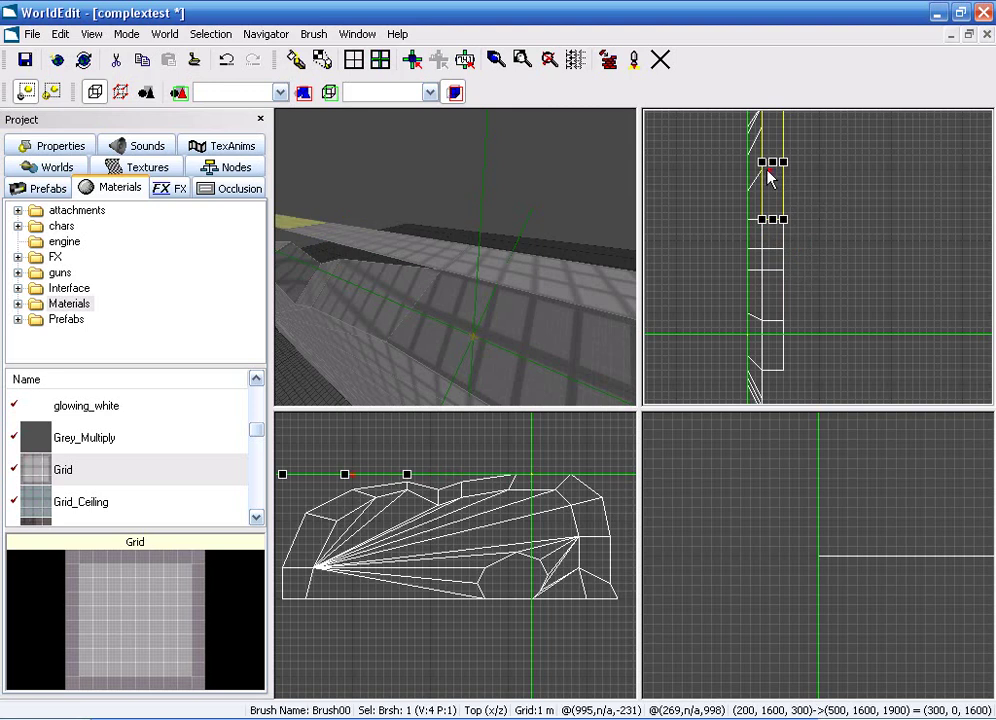
key("k")
left_click(777, 170)
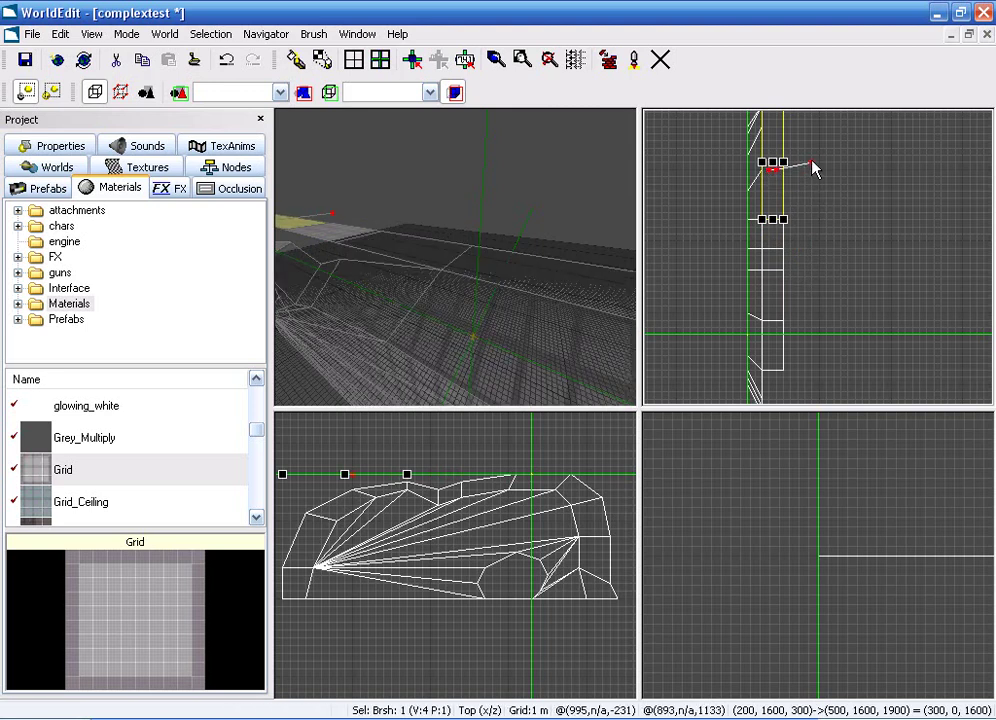
key("Return")
middle_click_drag(812, 168, 844, 237)
middle_click_drag(455, 257, 560, 262)
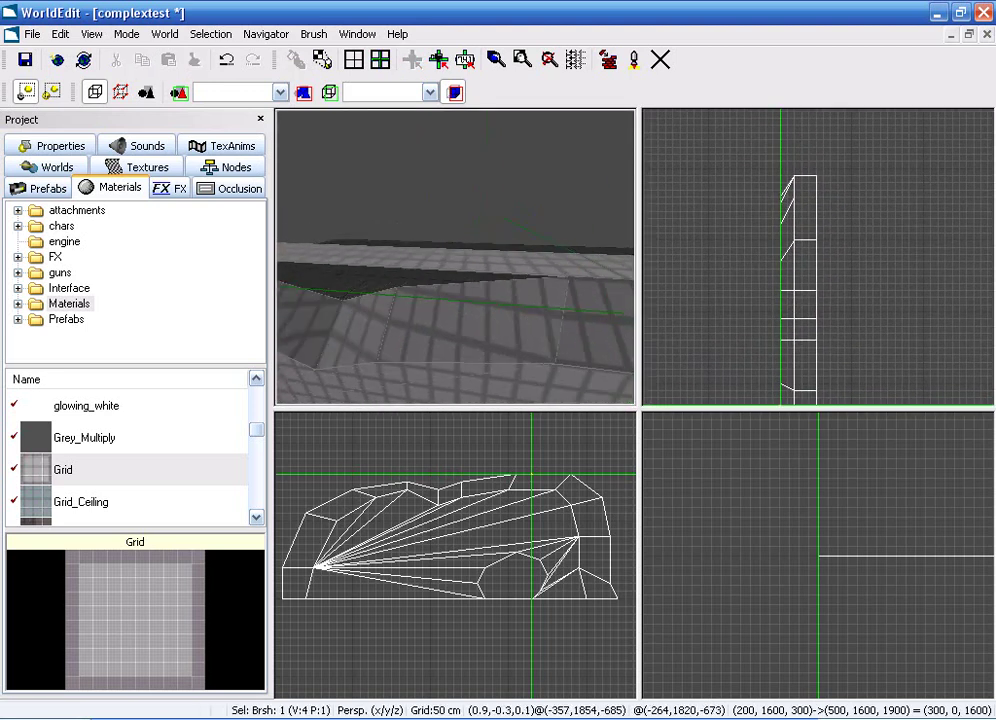
Split the end piece of the strip at Z 1600, level with the band's vertex.
left_click(487, 269)
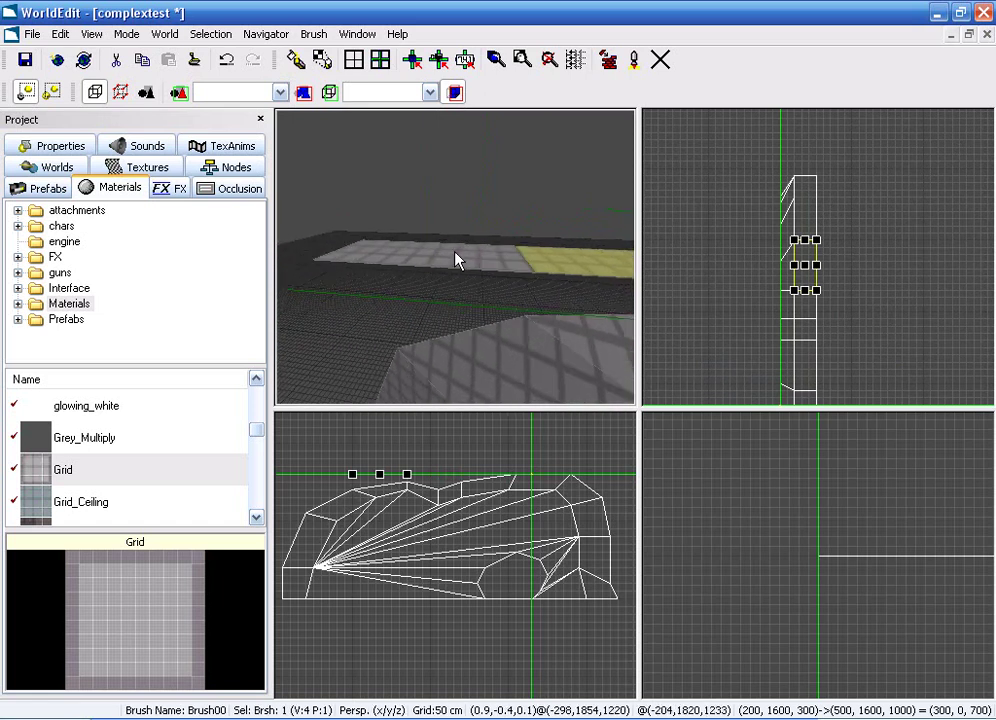
left_click(455, 263)
key("s")
key("Escape")
key("s")
key("Return")
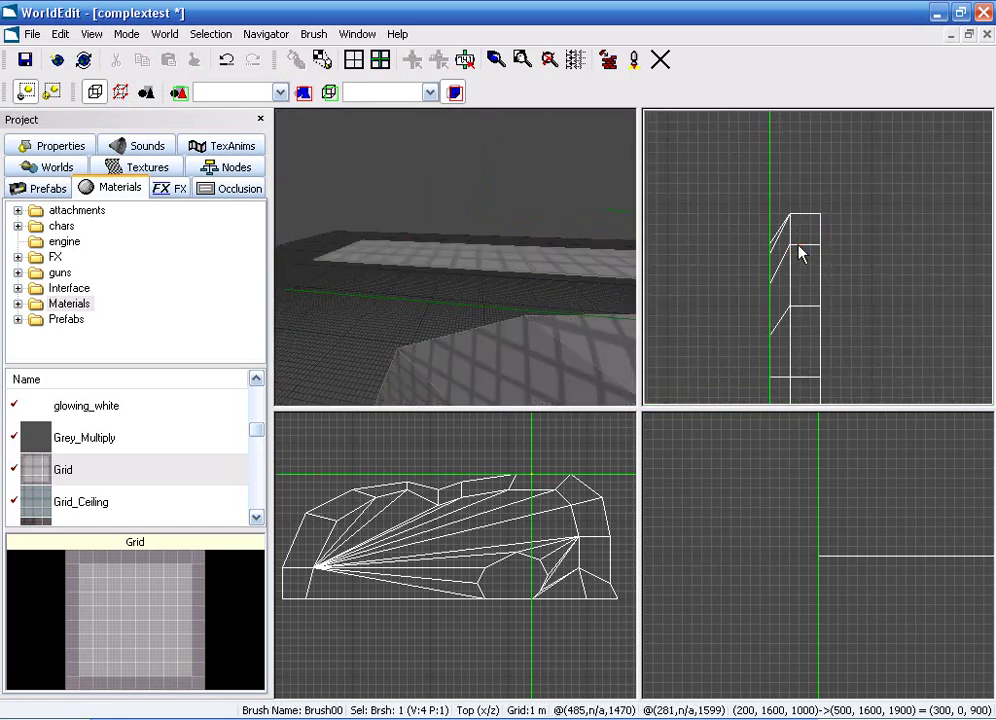
left_click(407, 258)
right_click_drag(407, 256, 409, 246)
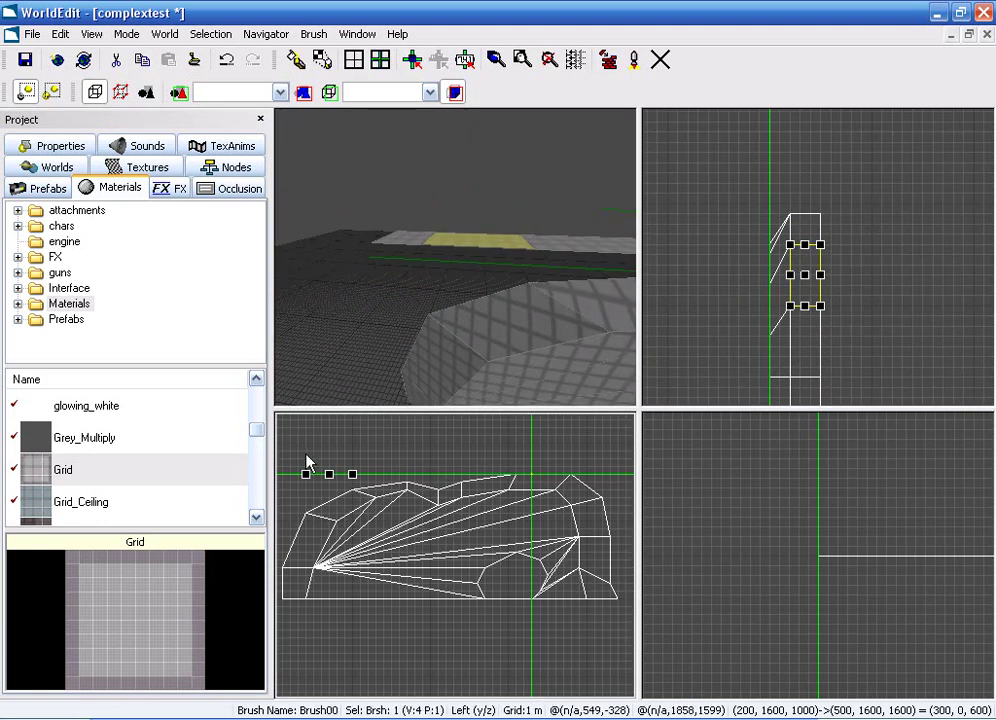
Combine all seven strip polygons into one brush and switch to vertex editing.
scroll(815, 255, "down", 2)
left_click_drag(840, 340, 784, 158)
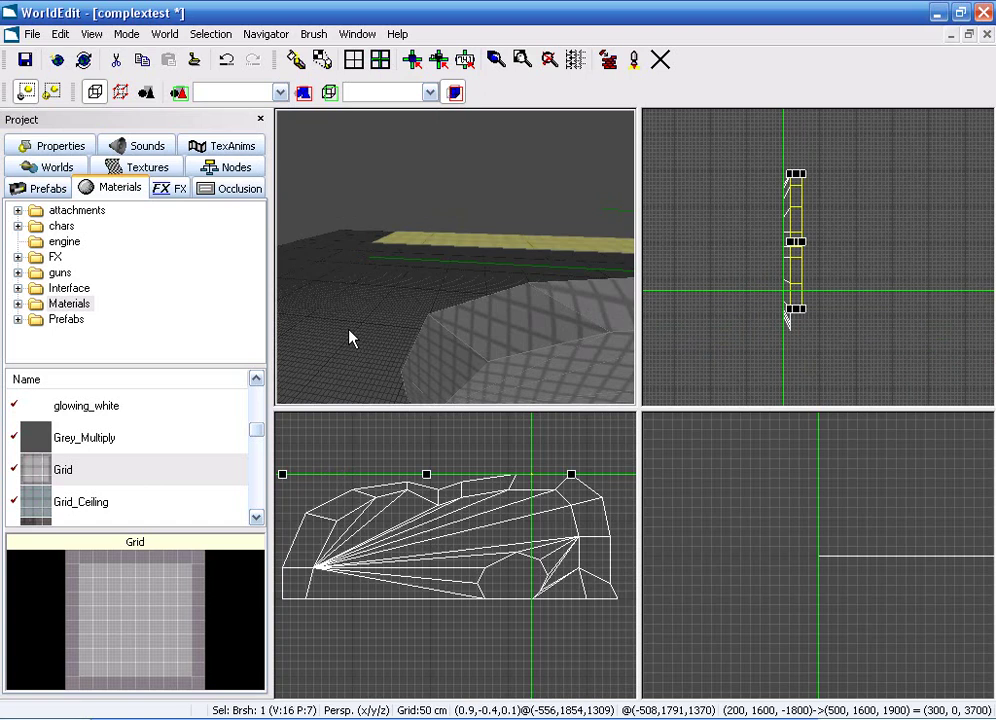
middle_click_drag(454, 513, 496, 568)
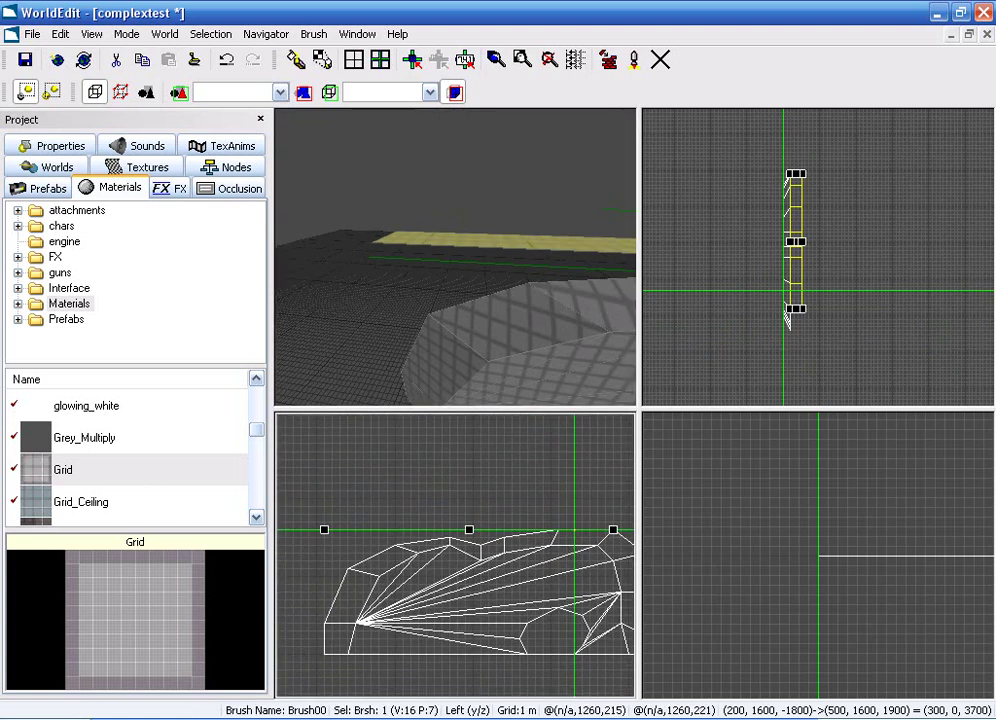
left_click(120, 92)
key("m")
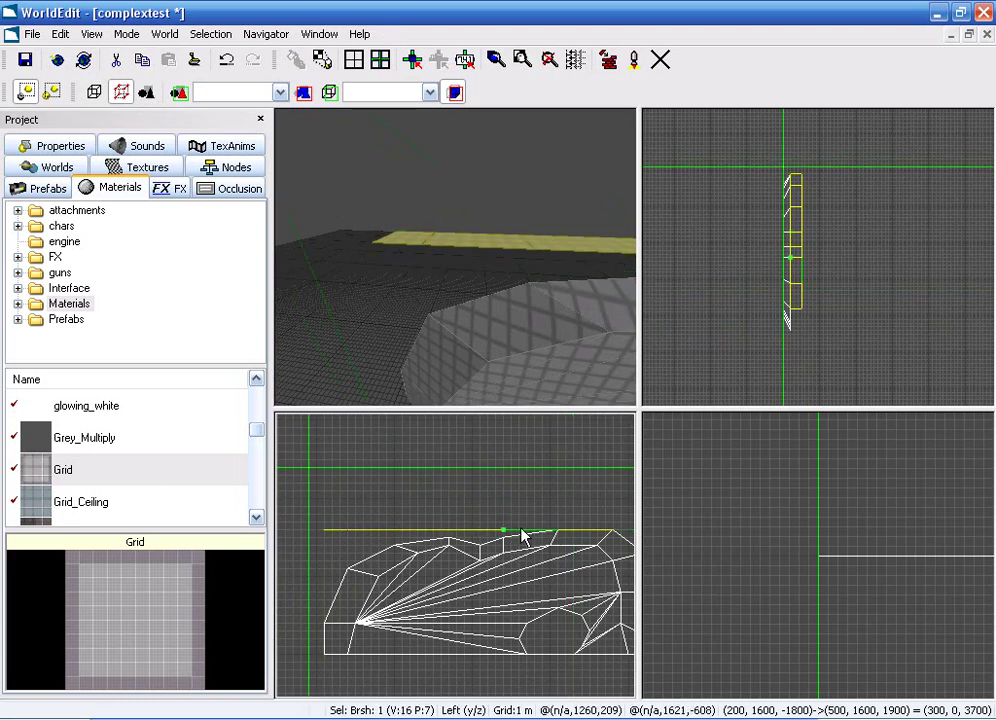
Lower the strip's vertices in the Left view onto the band's outer outline, bringing the far end down to Y 400.
left_click_drag(502, 531, 482, 541)
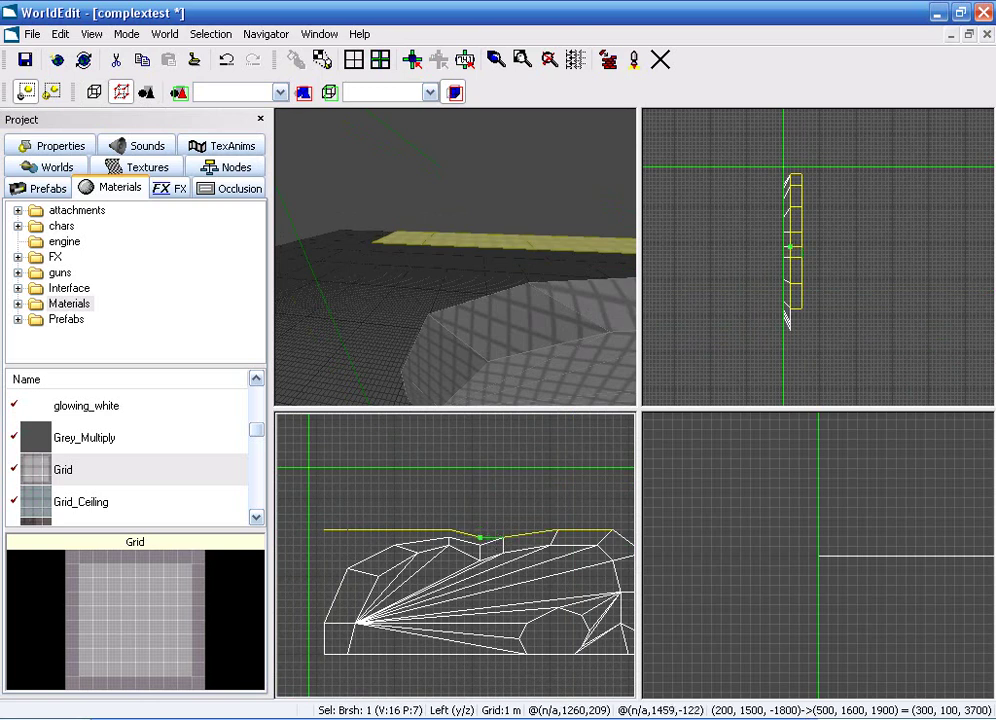
left_click(395, 545)
mouse_move(349, 534)
left_mouse_down()
mouse_move(346, 569)
mouse_move(311, 585)
mouse_move(324, 626)
left_mouse_up()
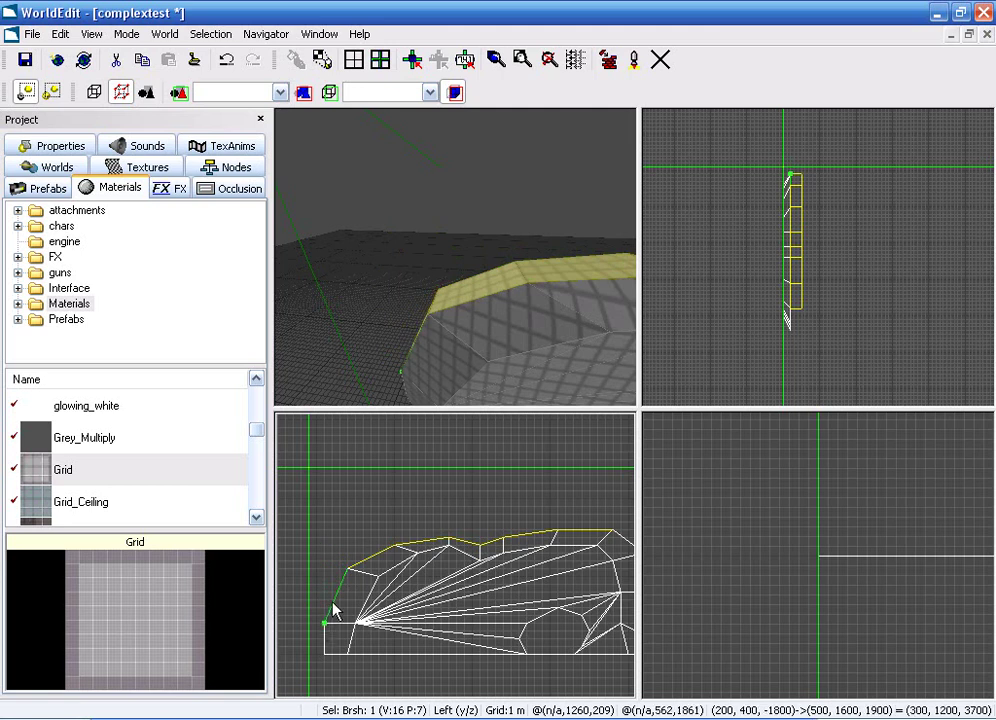
mouse_move(415, 360)
middle_mouse_down()
mouse_move(455, 257)
mouse_move(420, 300)
mouse_move(440, 360)
mouse_move(445, 345)
middle_mouse_up()
mouse_move(455, 257)
middle_mouse_down()
mouse_move(400, 257)
mouse_move(545, 257)
mouse_move(490, 245)
mouse_move(535, 240)
mouse_move(430, 230)
mouse_move(470, 270)
mouse_move(430, 244)
middle_mouse_up()
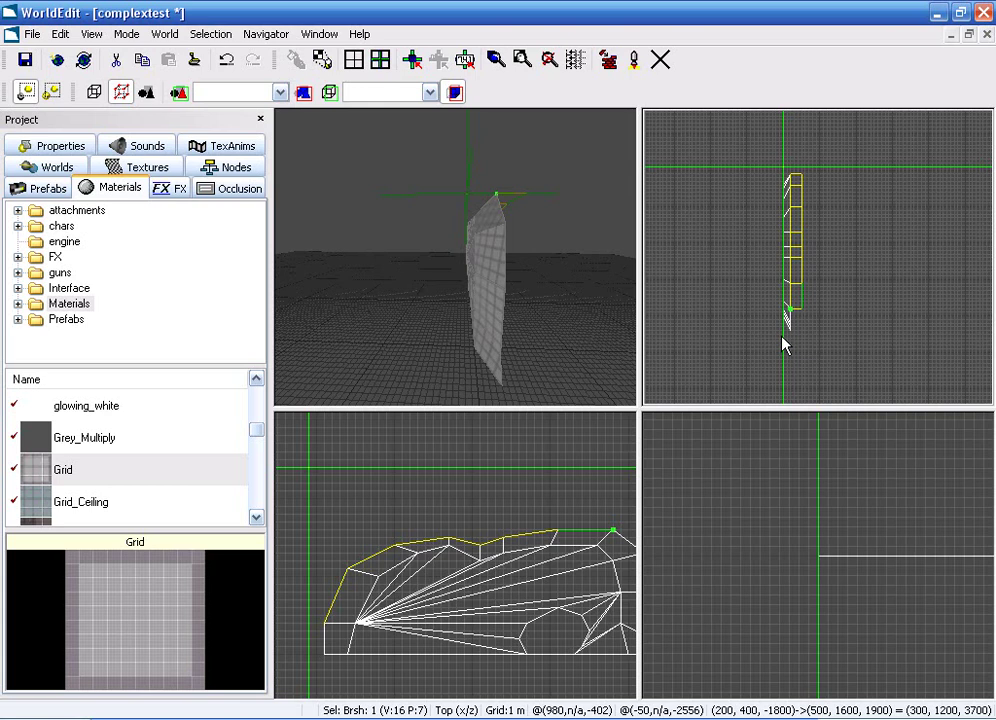
Draw three adjoining 3 m wide polygons at Y 2400, with edges at Z -1800, -2200, -2300 and -2400, and join them into one brush.
middle_click_drag(813, 284, 807, 238)
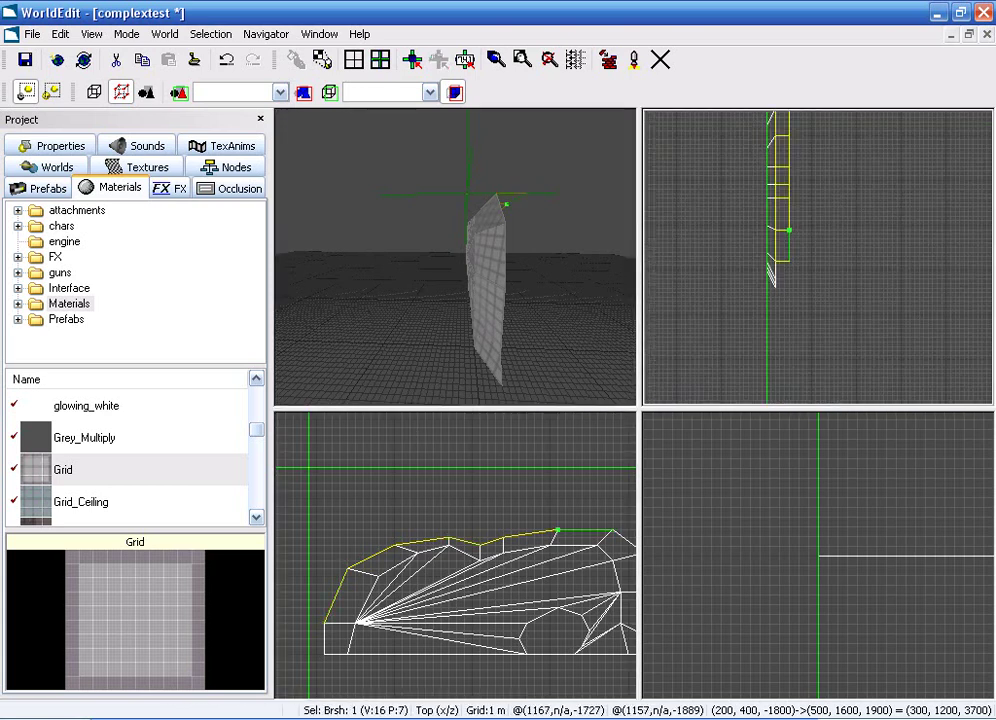
scroll(786, 295, "up", 4)
key("o")
key("g")
key("space")
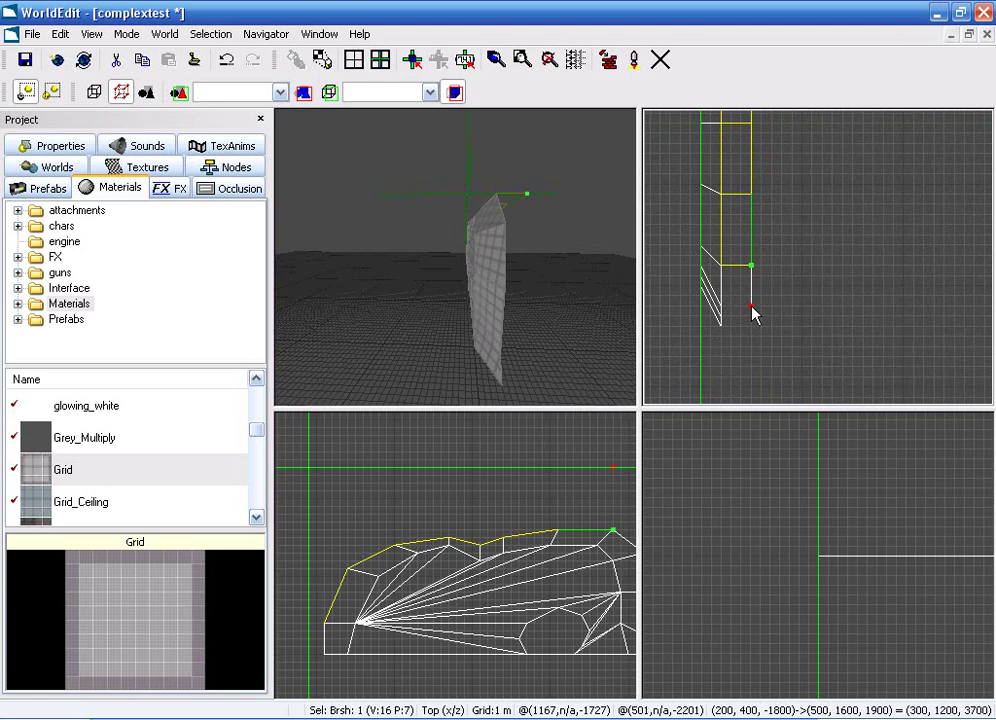
left_click(751, 306)
left_click(721, 266)
left_click(749, 280)
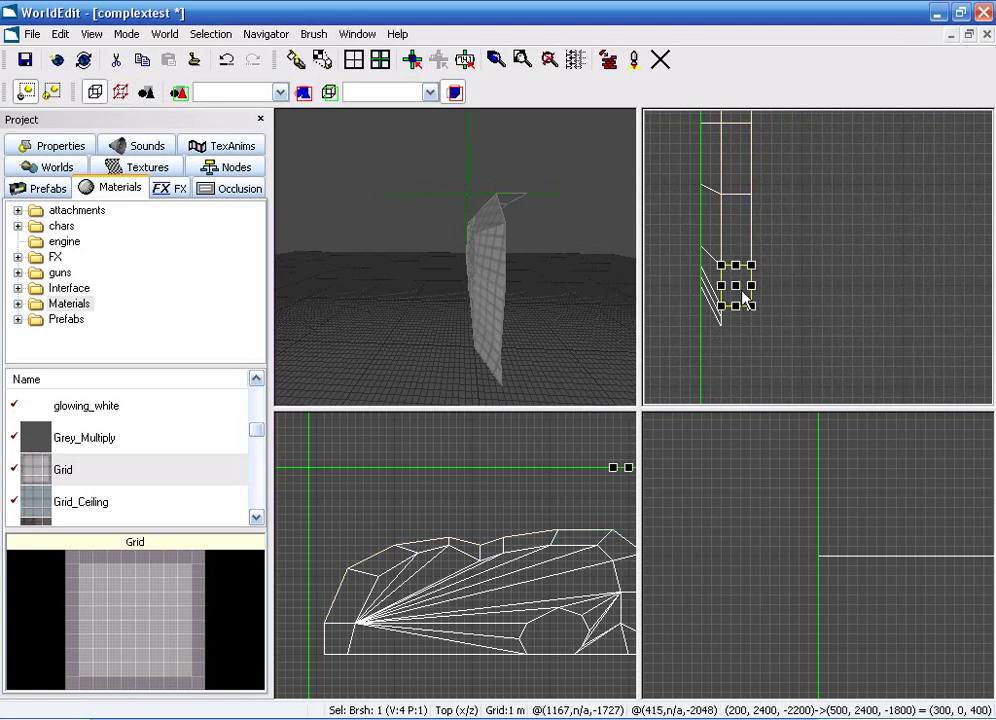
left_click_drag(740, 325, 738, 298)
left_click(750, 307)
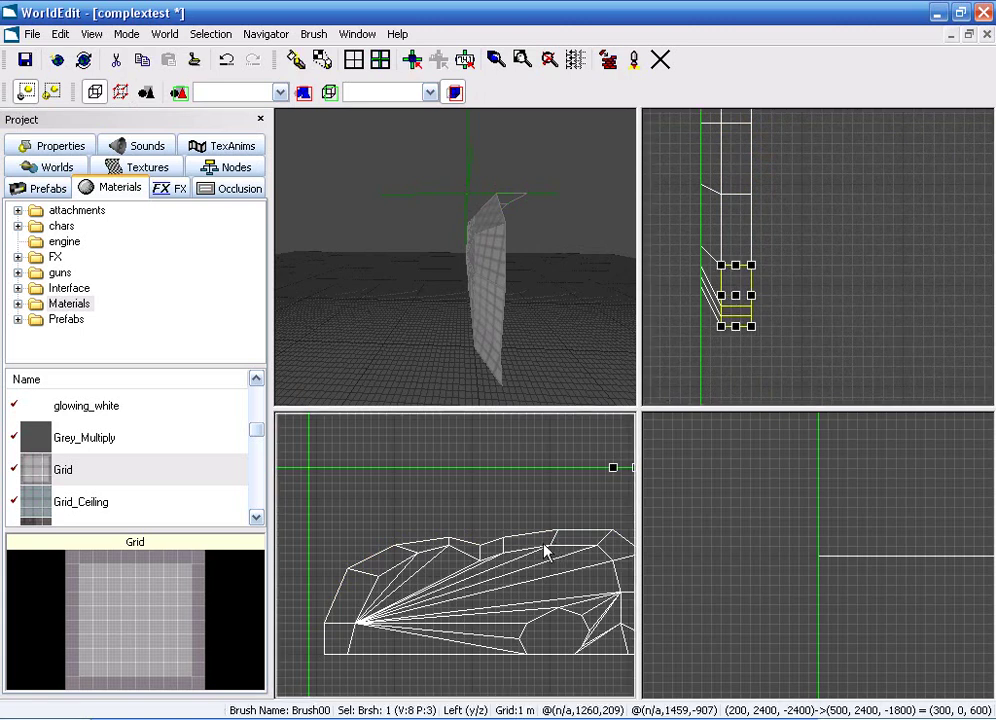
Fit the three-polygon brush's vertices to the band's rounded end in the Left view, ending at Y 200 and Z -2300.
scroll(420, 530, "up", 4)
mouse_move(390, 483)
left_mouse_down()
mouse_move(391, 560)
mouse_move(418, 611)
mouse_move(429, 687)
mouse_move(410, 627)
left_mouse_up()
key("g")
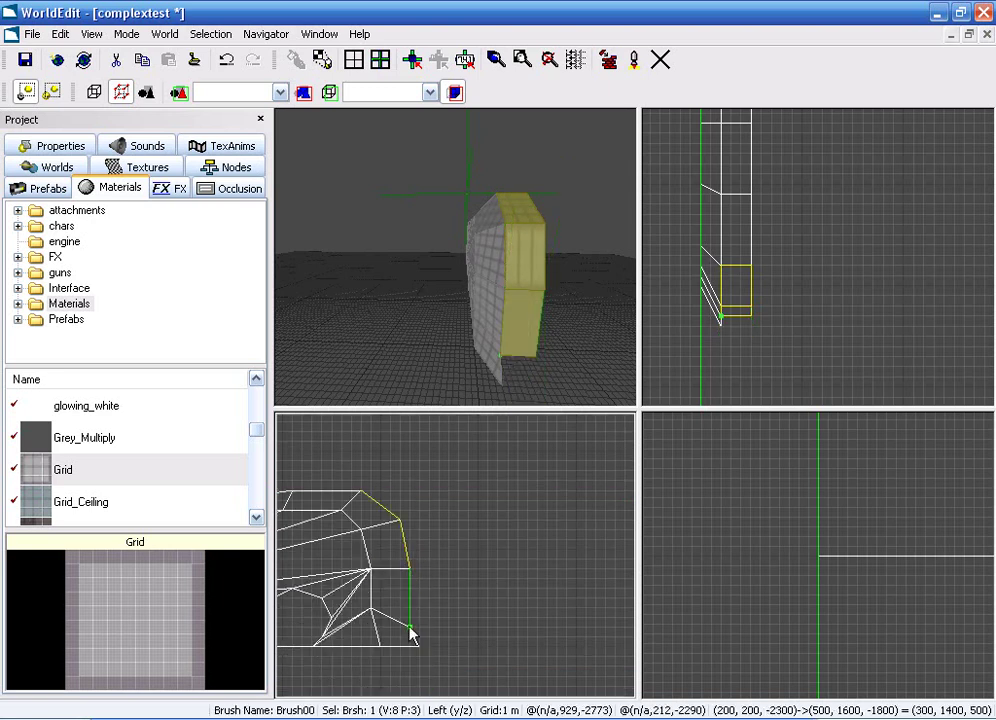
Draw a 3 by 1 m polygon in the Top view, from X 200 to 500 and Z -2400 to -2300.
left_click_drag(727, 333, 752, 333)
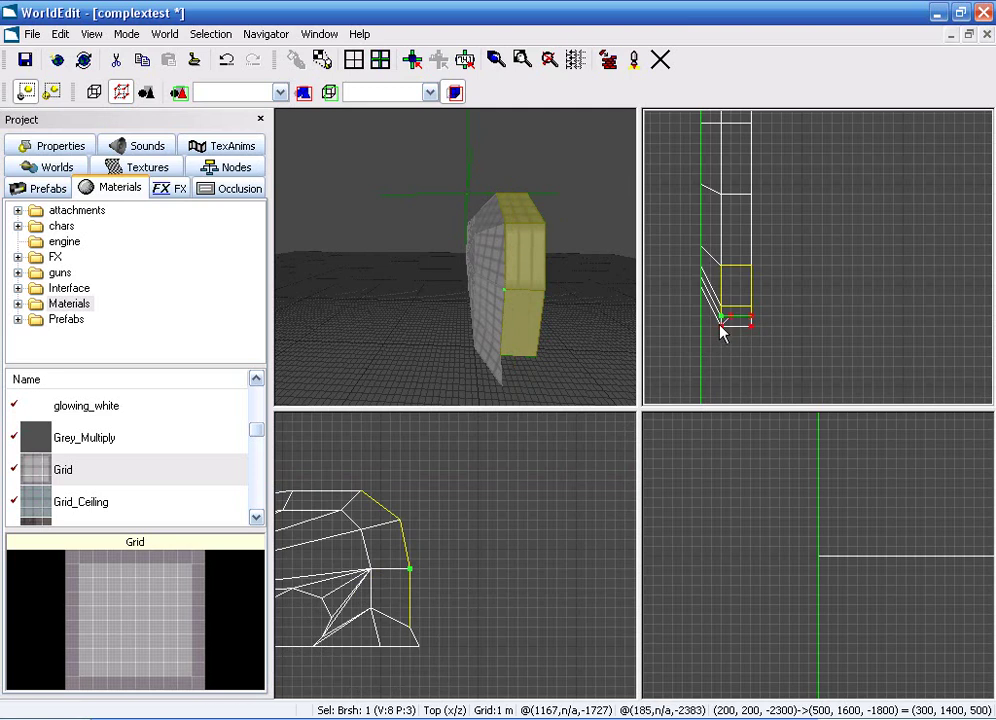
left_click(731, 320)
key("ctrl+b")
Lower the small polygon's edges onto the band's flared foot in the Left view, between Y 200 and Y 0.
scroll(425, 561, "down", 4)
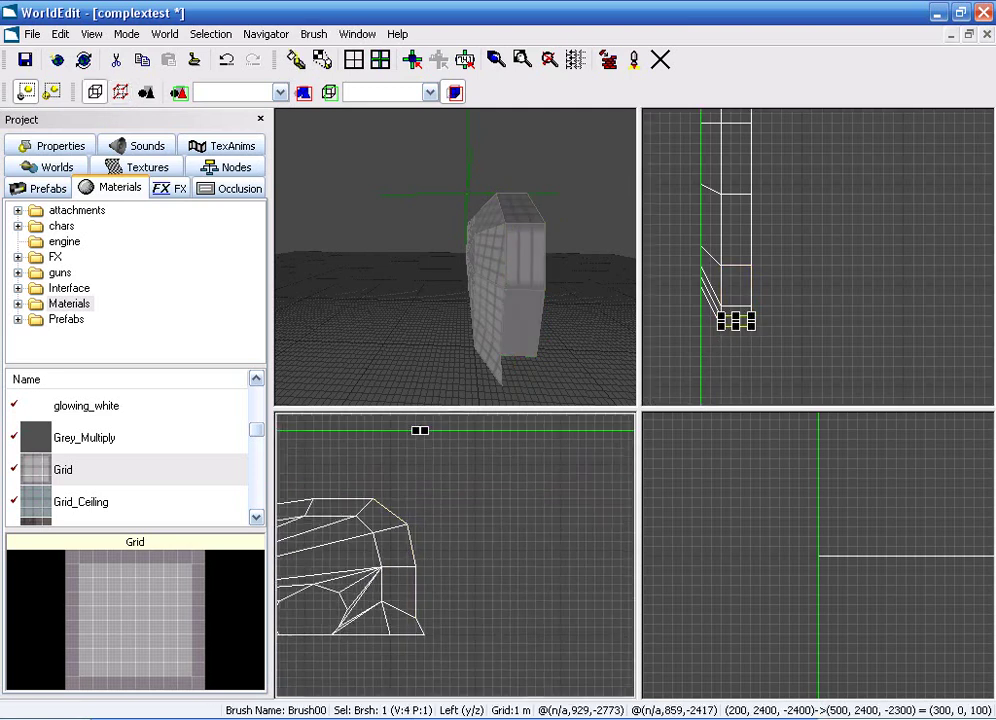
left_click(435, 597)
left_click_drag(437, 611, 437, 605)
key("ctrl+b")
key("Escape")
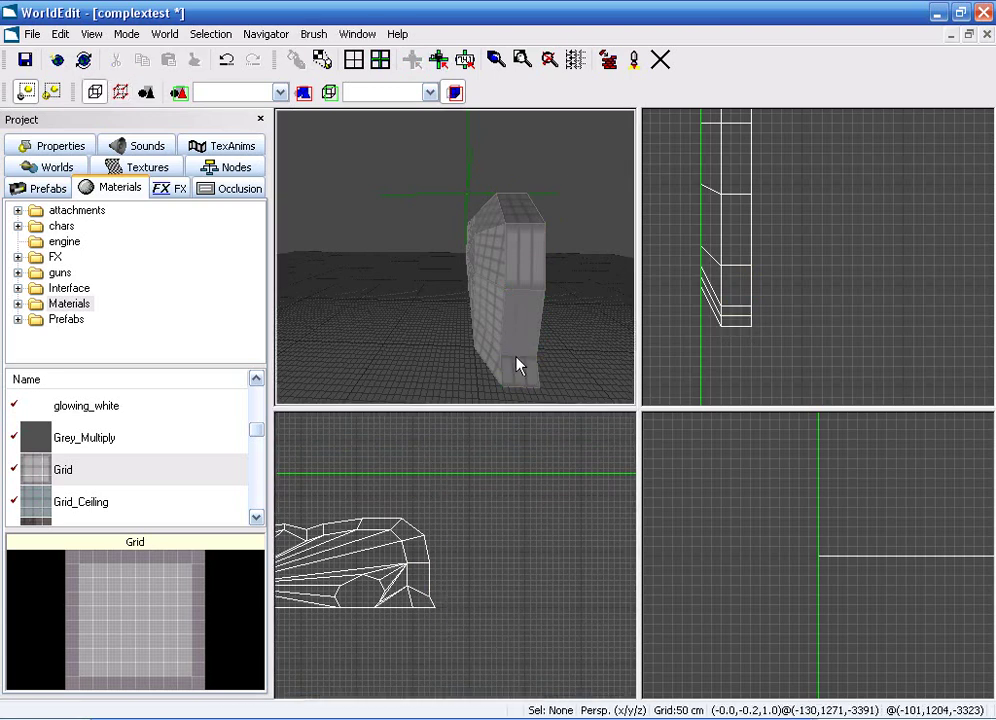
left_click(521, 334)
left_click(521, 369)
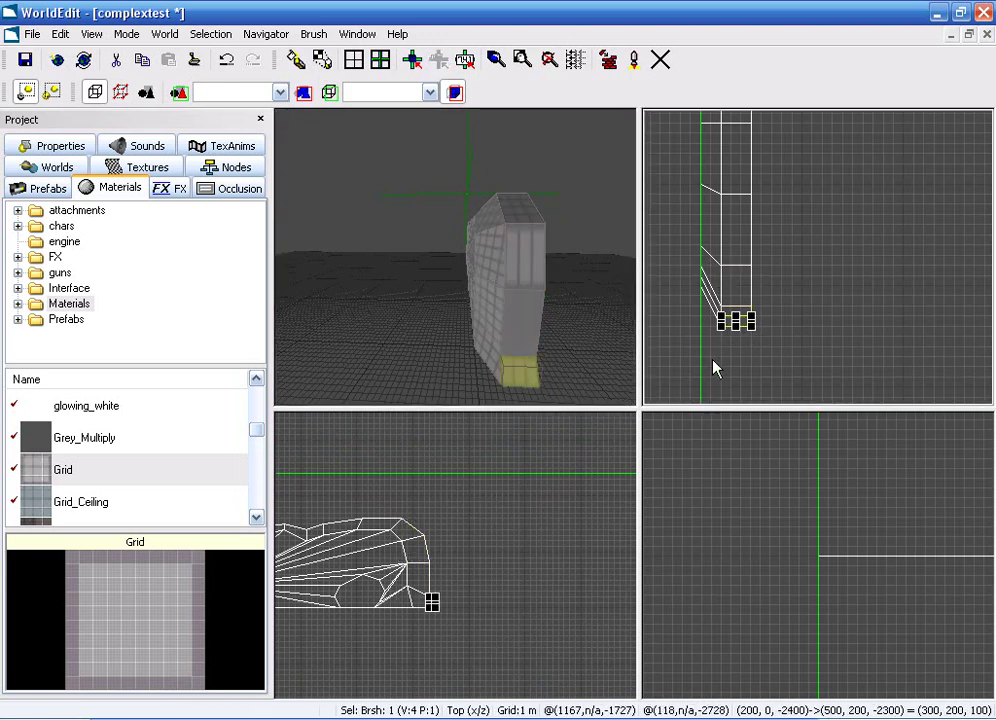
Draw a 3 m square polygon at the band's opposite end and place it from Z 1900 to 2200 in the Top view.
mouse_move(520, 502)
middle_mouse_down()
mouse_move(434, 557)
mouse_move(479, 551)
mouse_move(452, 554)
middle_mouse_up()
middle_click_drag(712, 326, 768, 491)
scroll(822, 288, "up", 1)
key("ctrl+g")
left_click(764, 264)
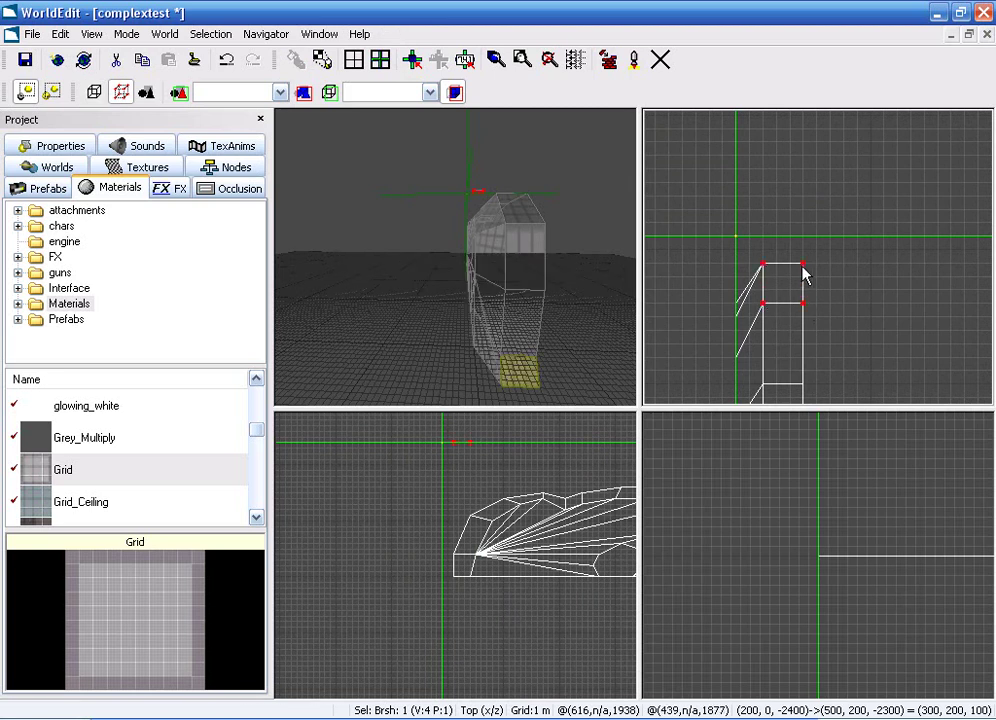
left_click(775, 294)
key("ctrl+b")
key("Up")
key("Up")
key("Up")
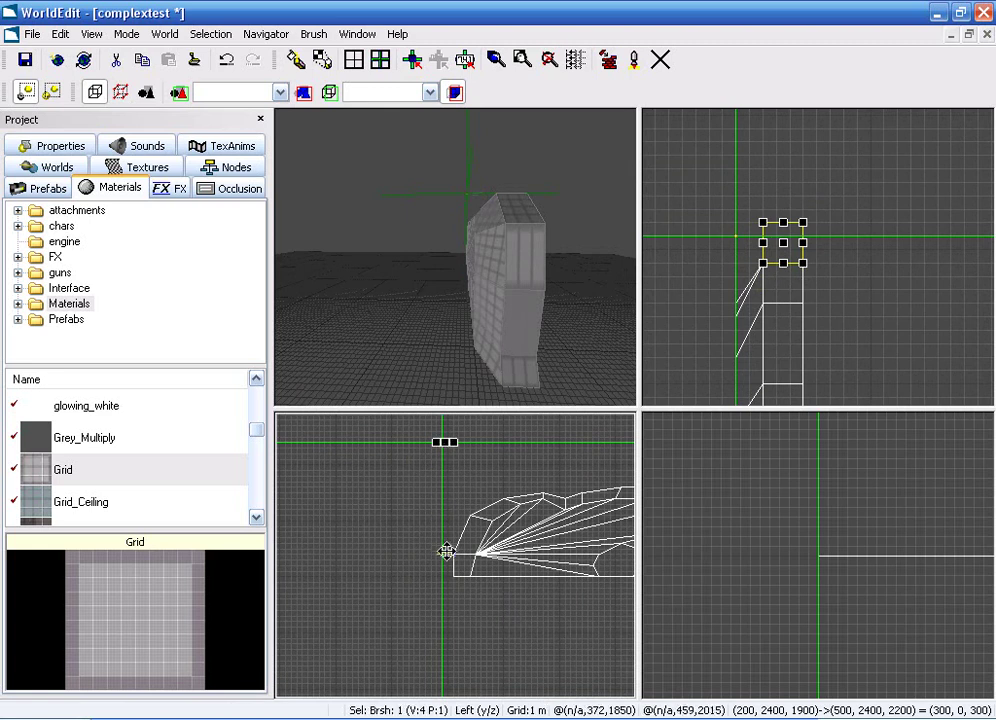
Stand the square polygon upright along the band's straight end at Z 1900 by moving its edges in the Left view, then deselect it.
key("g")
left_click_drag(434, 556, 454, 576)
key("ctrl+b")
key("Escape")
Copy the triangulated wall brush and place the copy at X 500, aligned with the original, as the back wall.
right_click_drag(502, 300, 520, 300)
left_click_drag(502, 300, 455, 256)
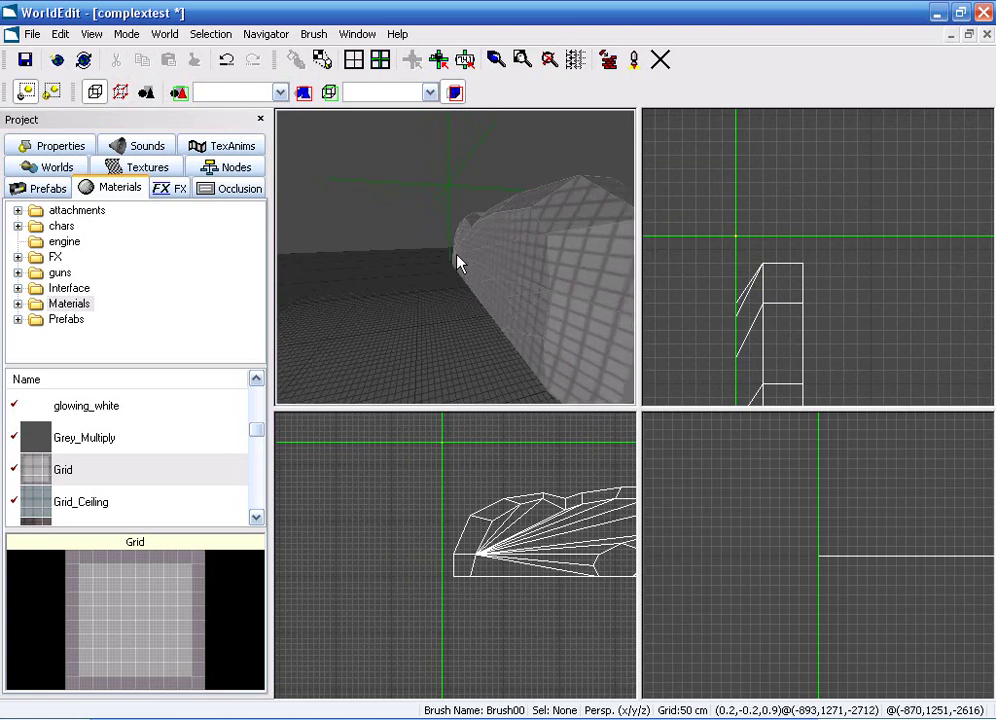
left_click(540, 266)
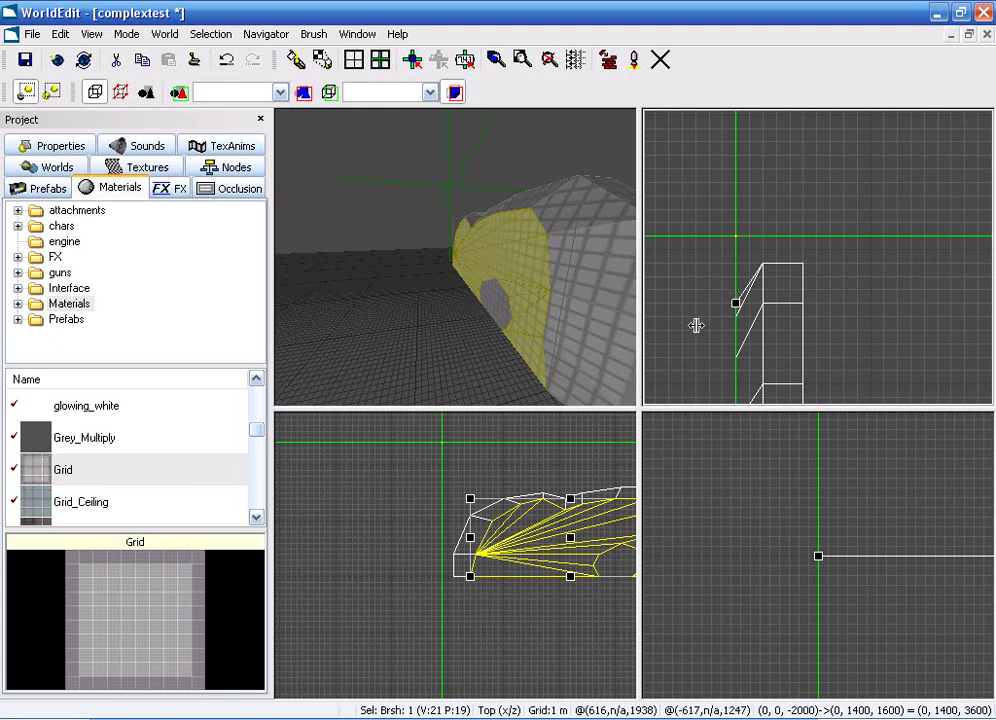
left_click(469, 498)
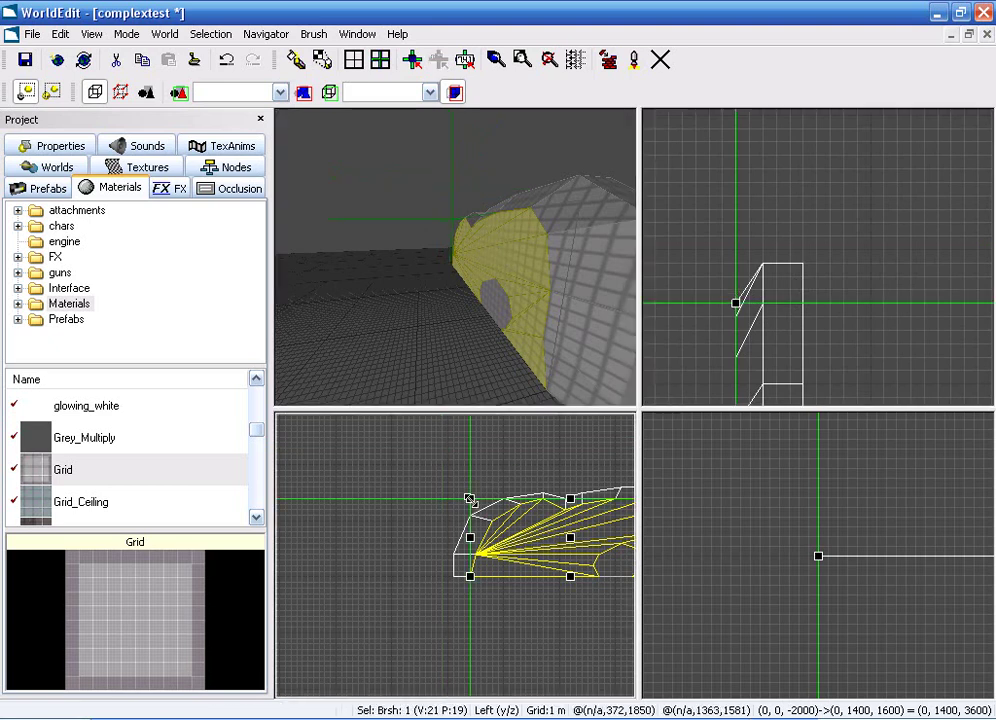
left_click(803, 306)
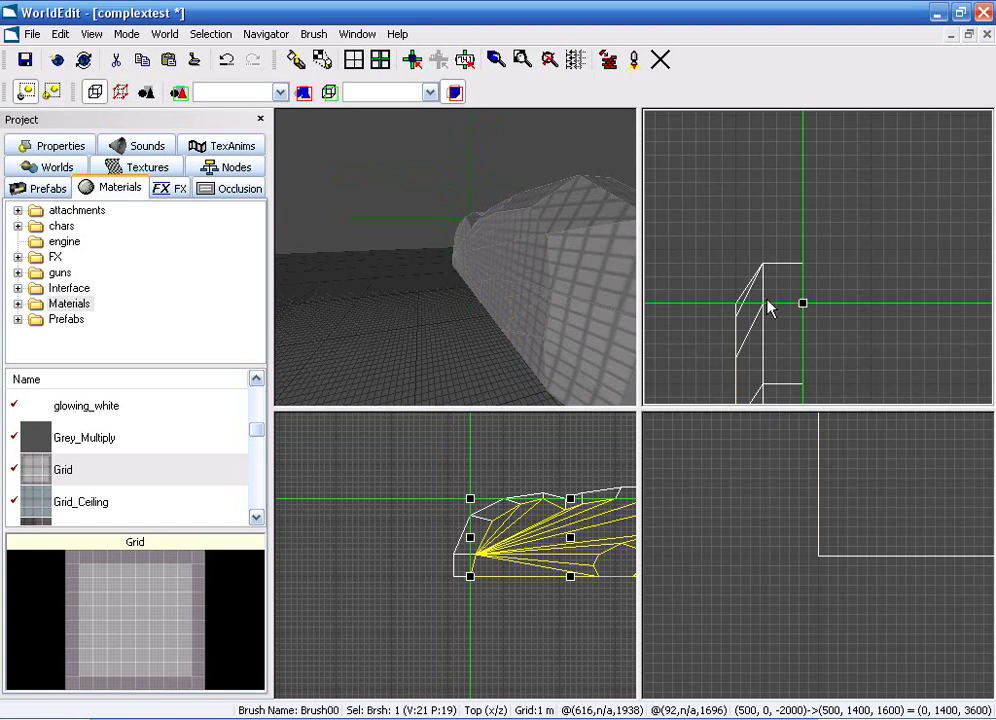
Mirror the back wall copy left/right so that it faces the opposite way from the opening wall.
left_click(211, 34)
mouse_move(260, 263)
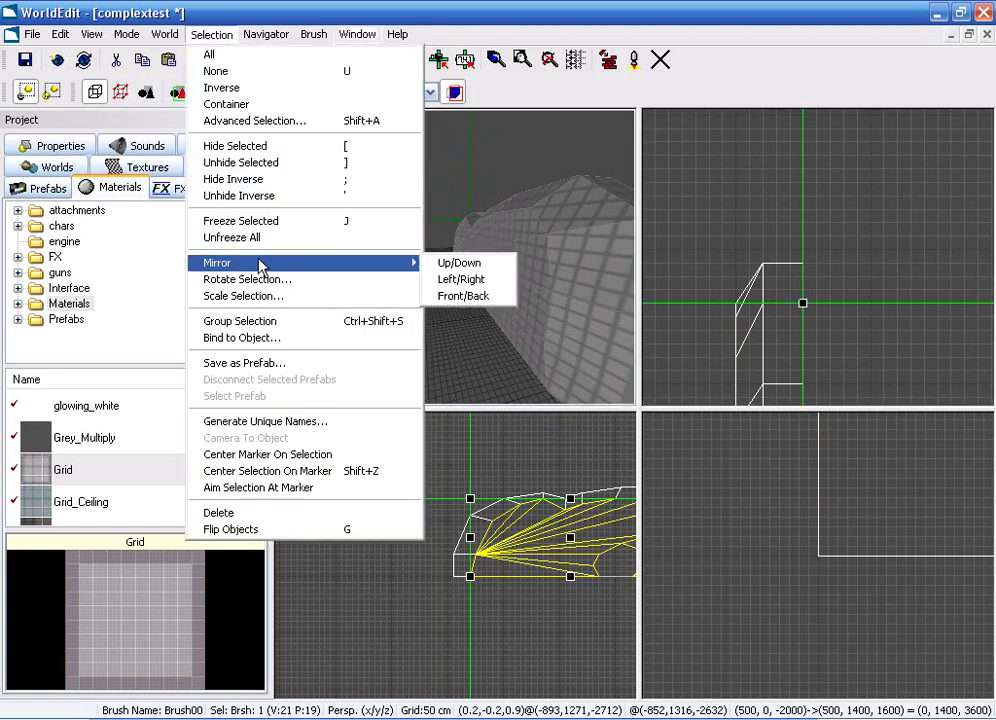
left_click(447, 280)
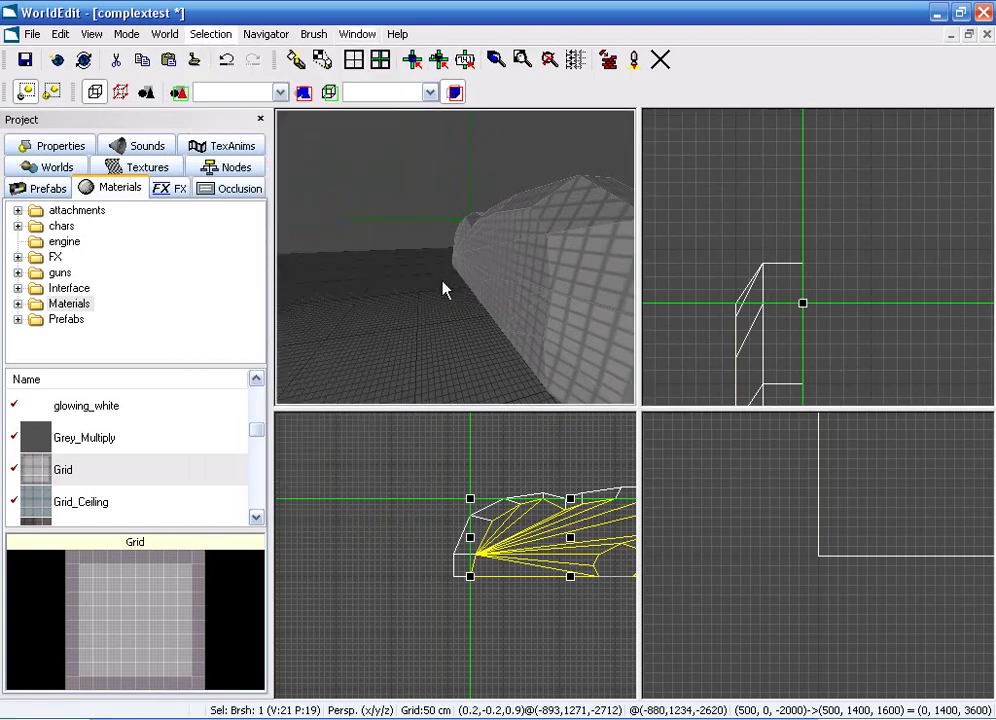
mouse_move(455, 257)
left_mouse_down()
mouse_move(545, 230)
mouse_move(465, 235)
mouse_move(530, 250)
left_mouse_up()
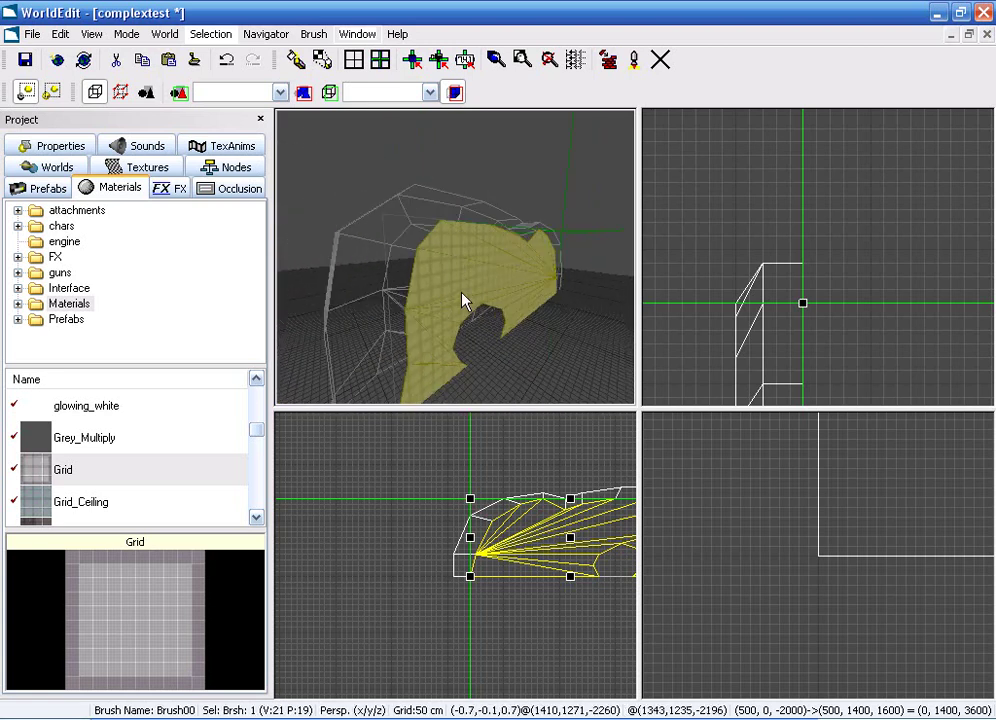
left_click(463, 302)
Copy the arch band brush, place the copy from X 500 to 700 aligned with the original, and mirror it left/right.
left_click(758, 313)
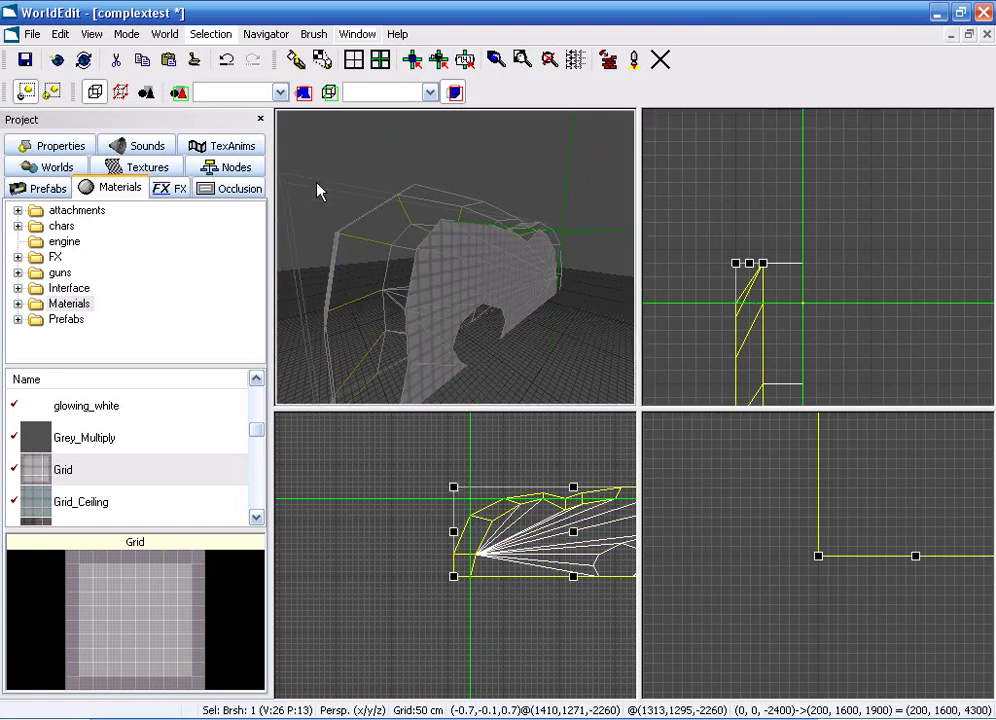
left_click(805, 266)
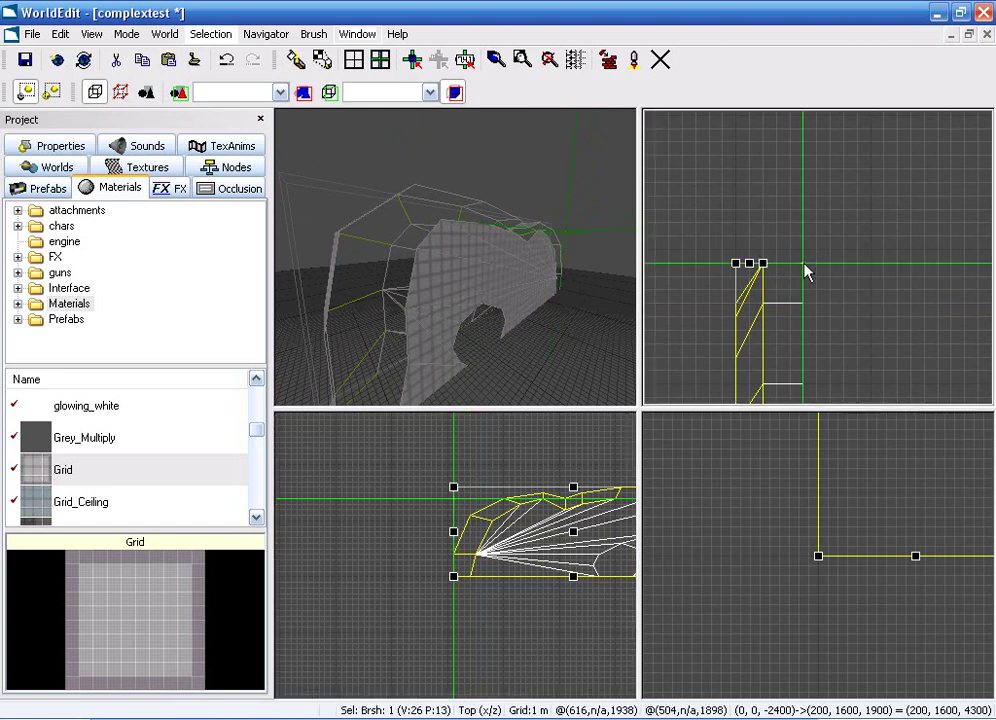
left_click(453, 488)
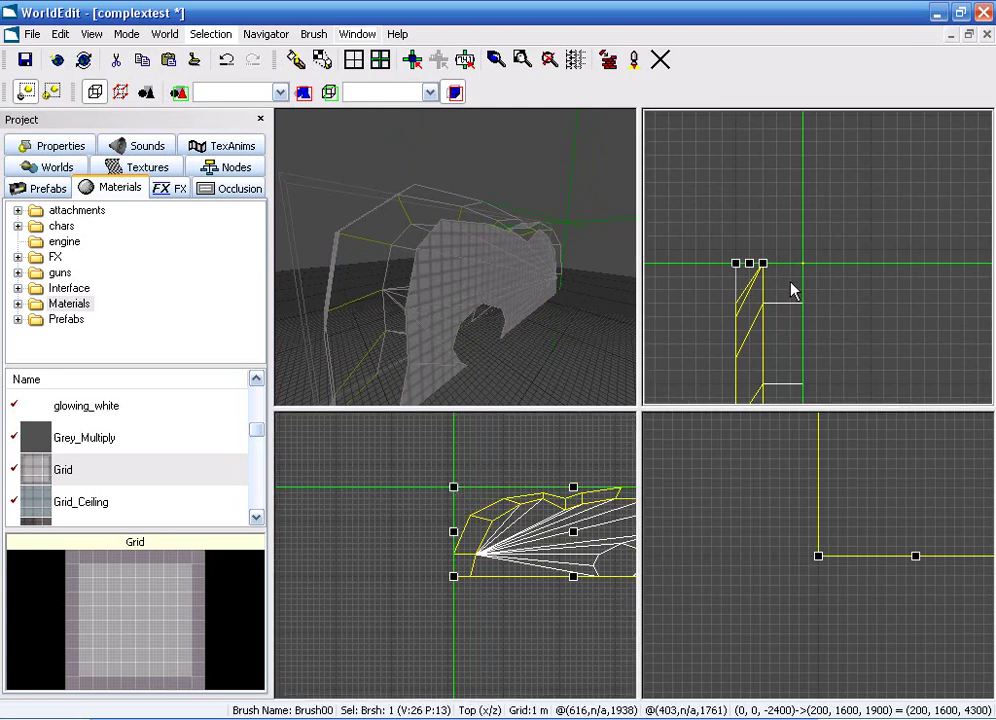
key("ctrl+v")
left_click(211, 34)
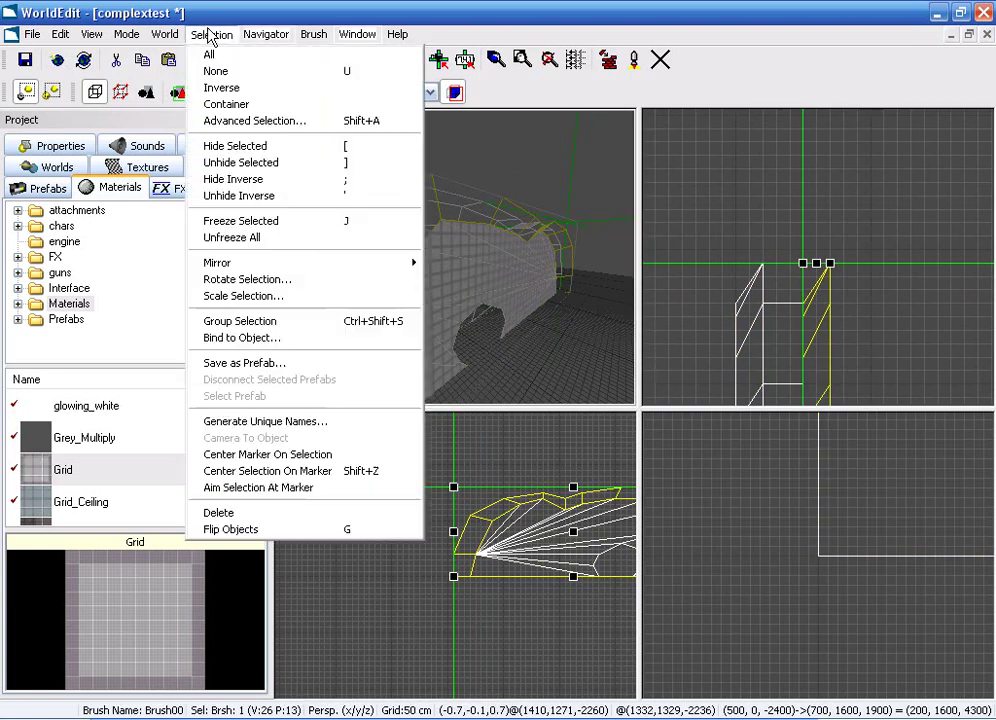
mouse_move(257, 264)
left_click(465, 278)
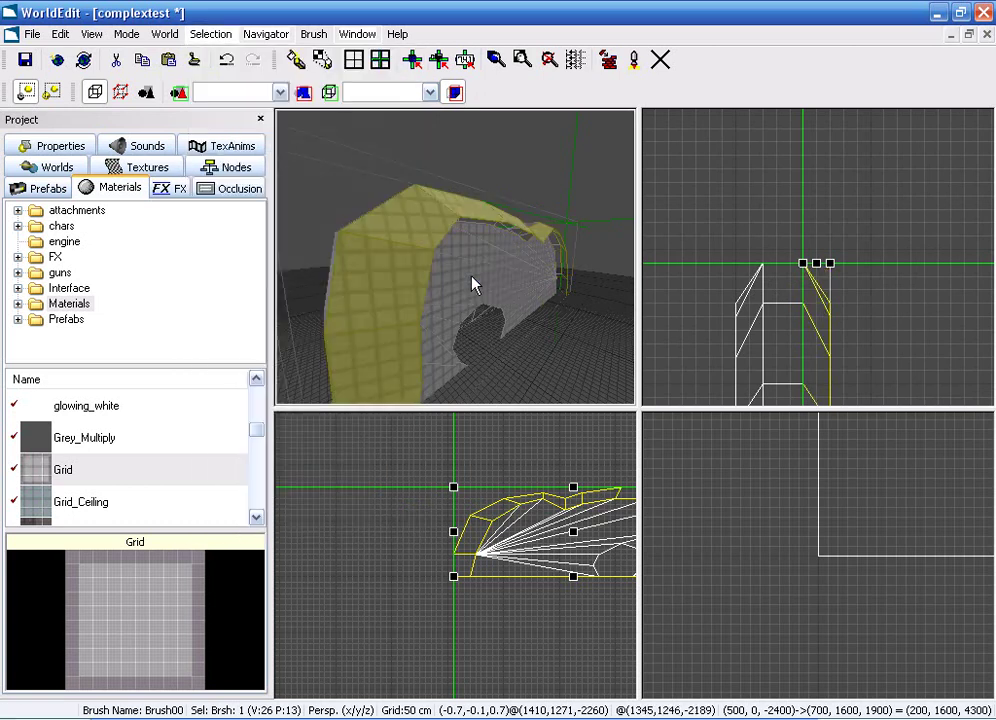
Move the back wall to X 700 at the outer edge of the mirrored band, and deselect it.
left_click(471, 282)
key("Right")
key("Right")
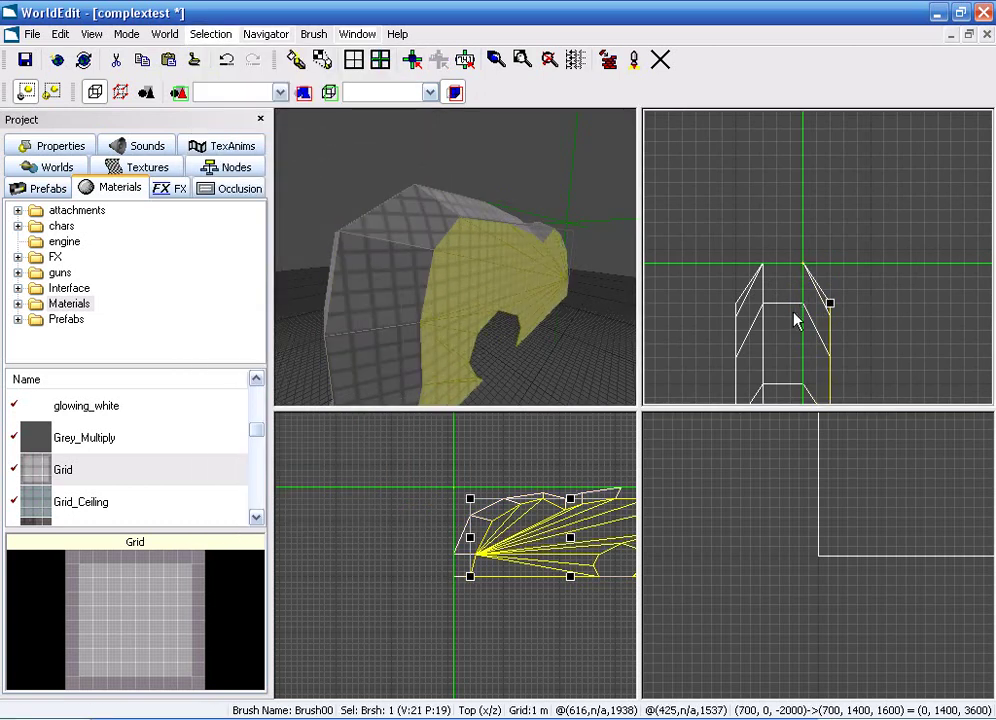
left_click(561, 306)
Select the polygon filling the front wall's opening and inset it in geometry mode to form an inner ring of polygons.
mouse_move(561, 306)
right_mouse_down()
mouse_move(620, 312)
mouse_move(563, 315)
mouse_move(452, 226)
right_mouse_up()
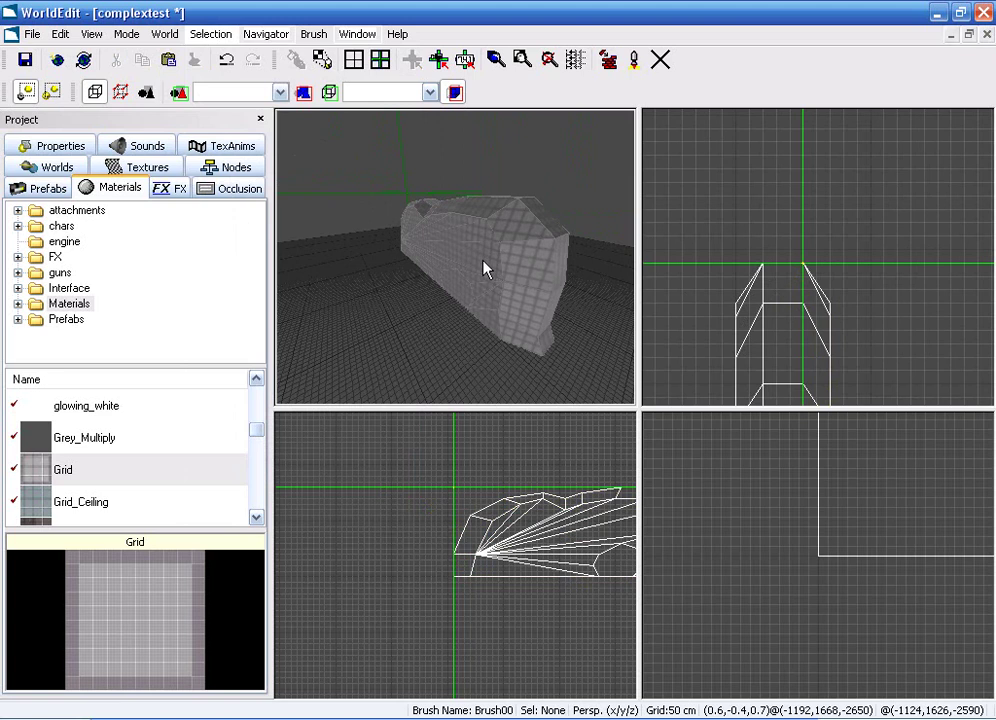
right_click_drag(425, 375, 455, 265)
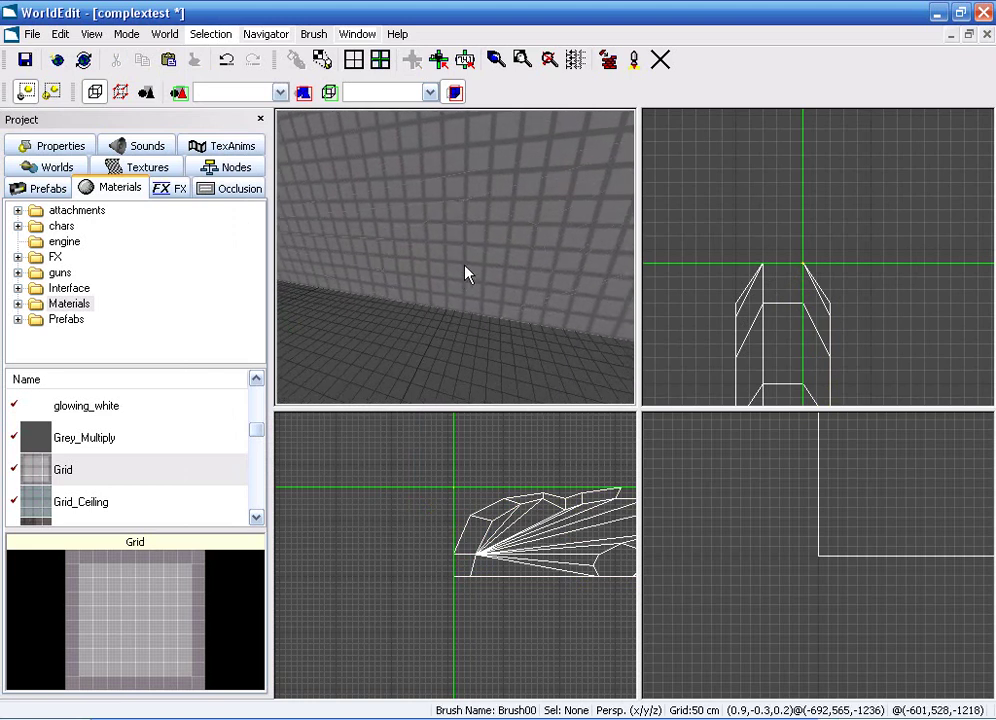
left_click(469, 270)
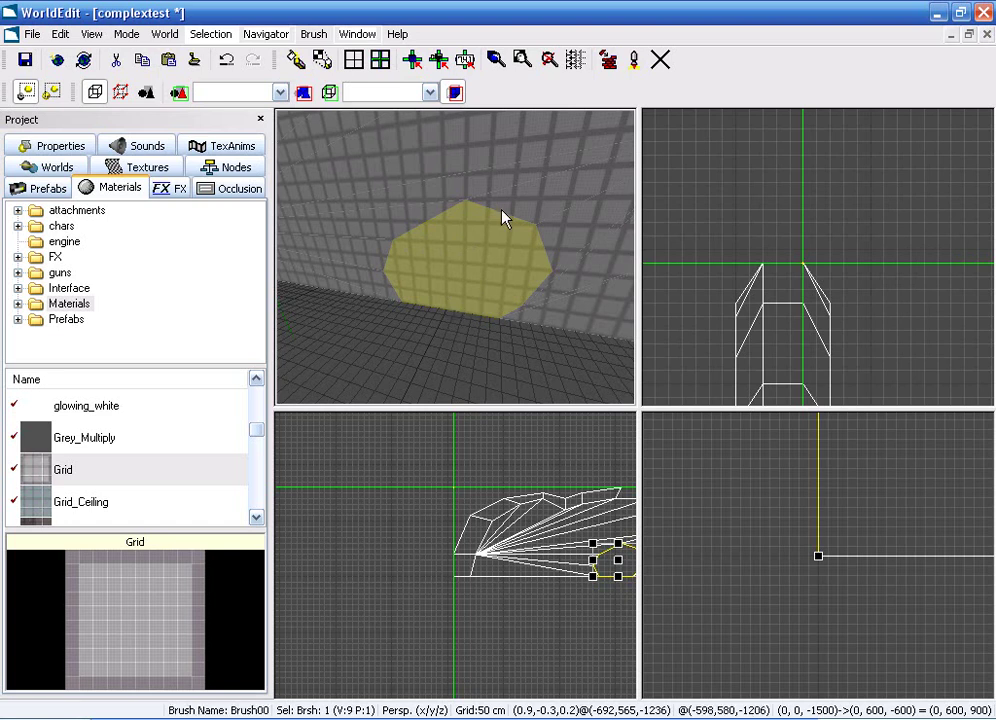
left_click(120, 92)
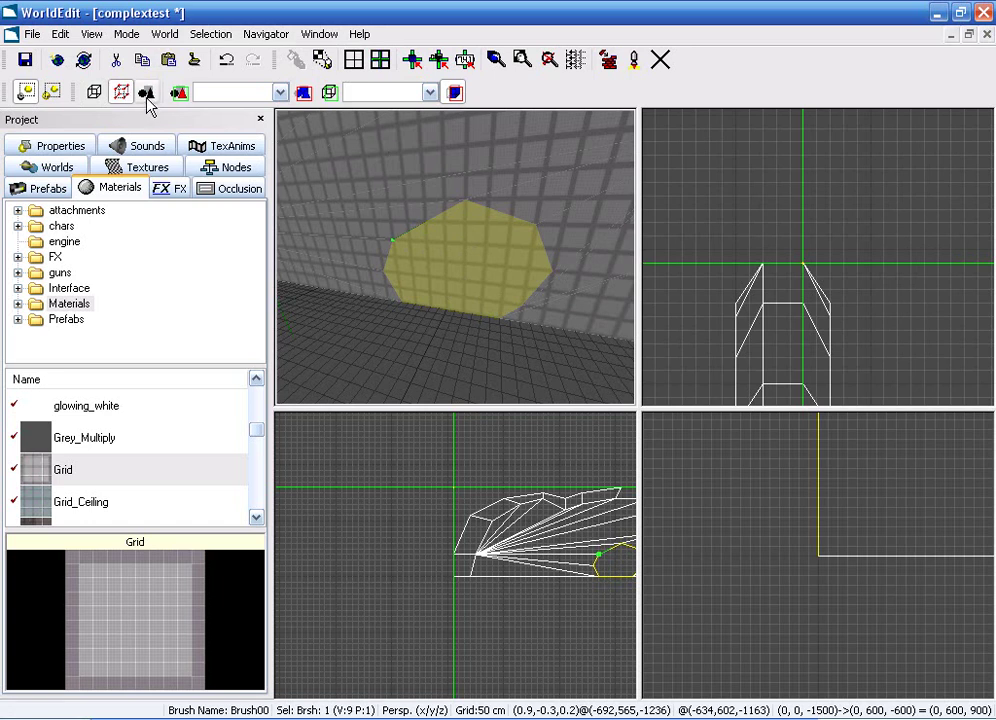
left_click(470, 233)
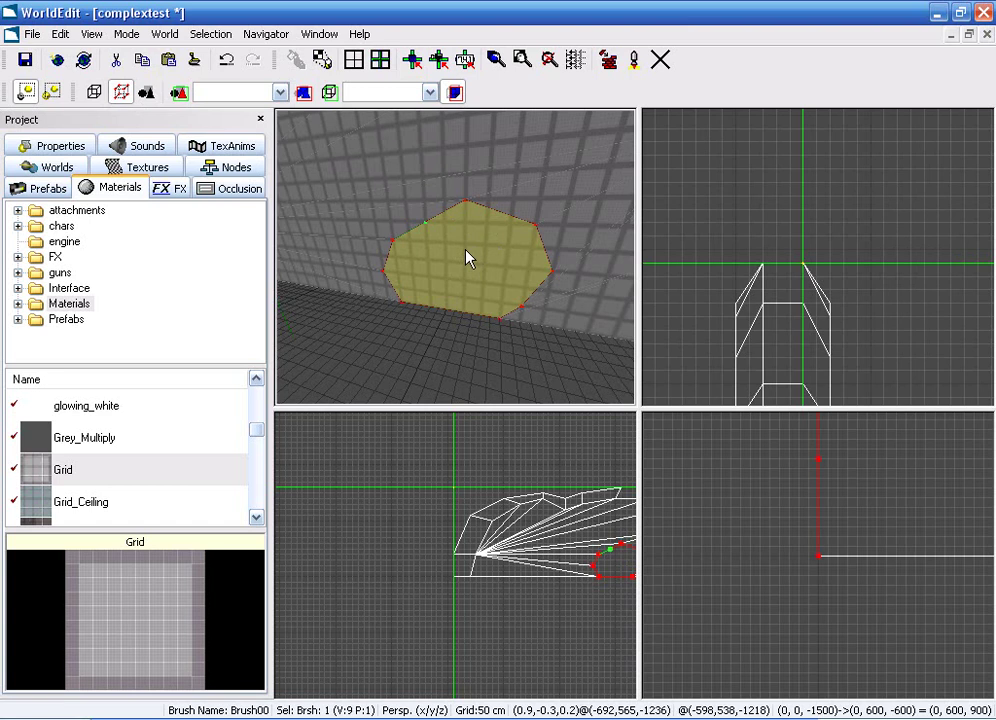
left_click_drag(466, 250, 466, 272)
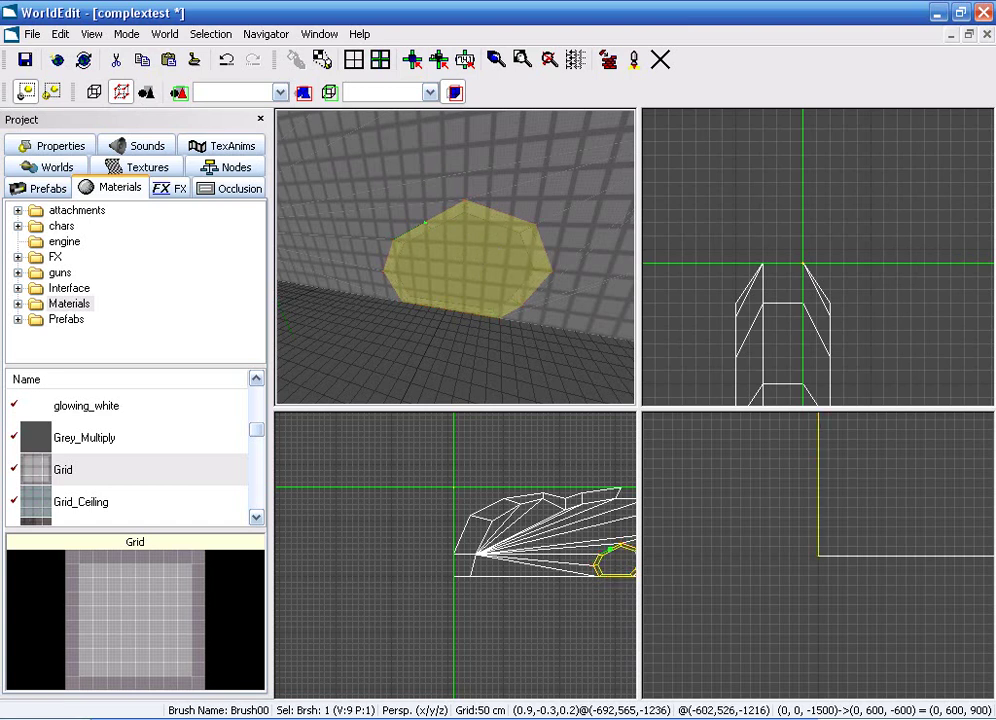
left_click(433, 275)
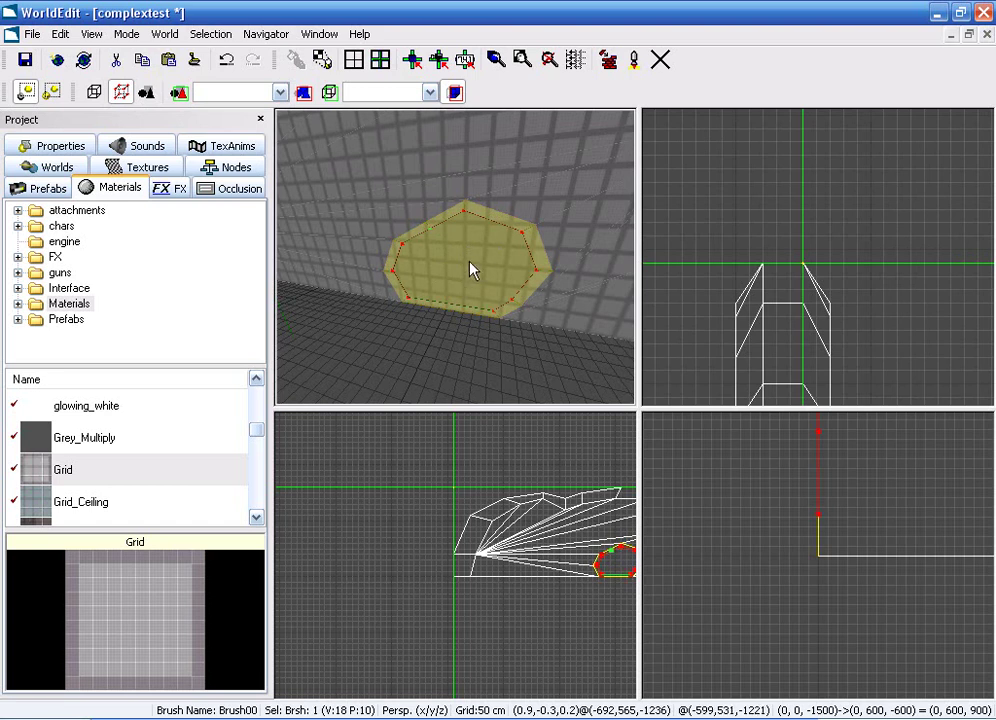
Push the inner polygon's vertices back to X 30 to bevel the rim, and lower its bottom vertices to Y 0.
left_click(470, 262)
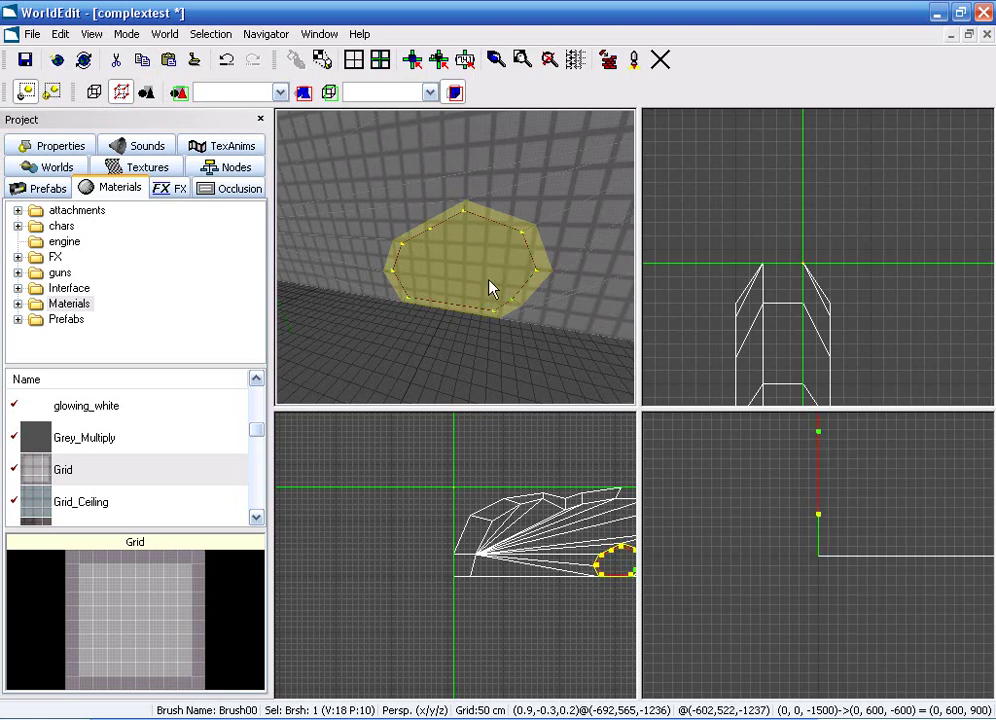
scroll(807, 547, "up", 6)
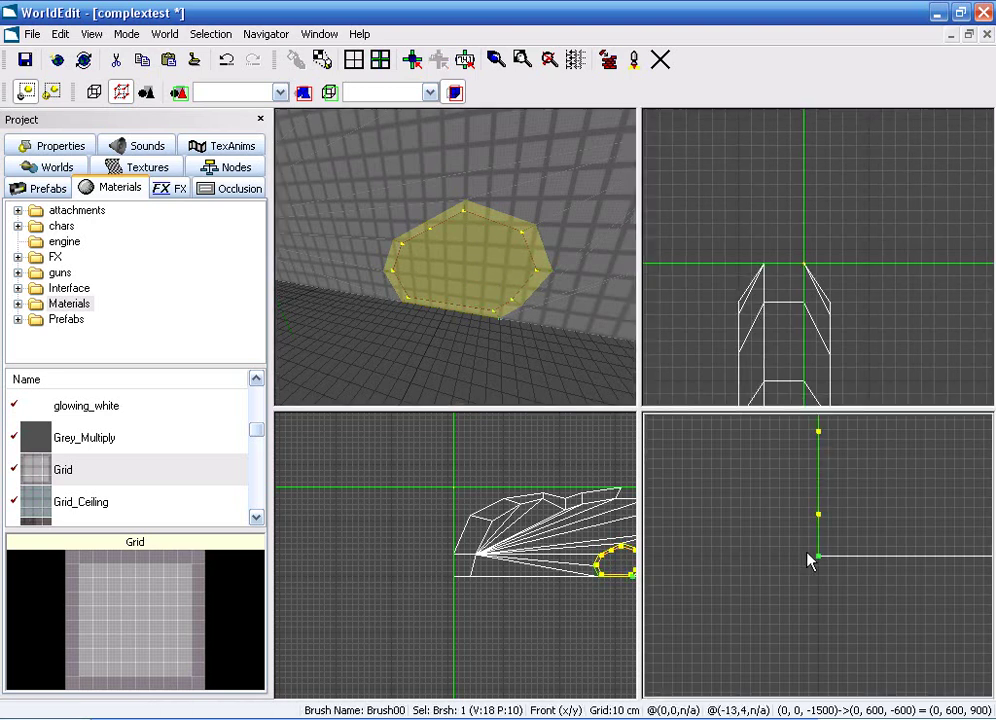
scroll(810, 577, "up", 1)
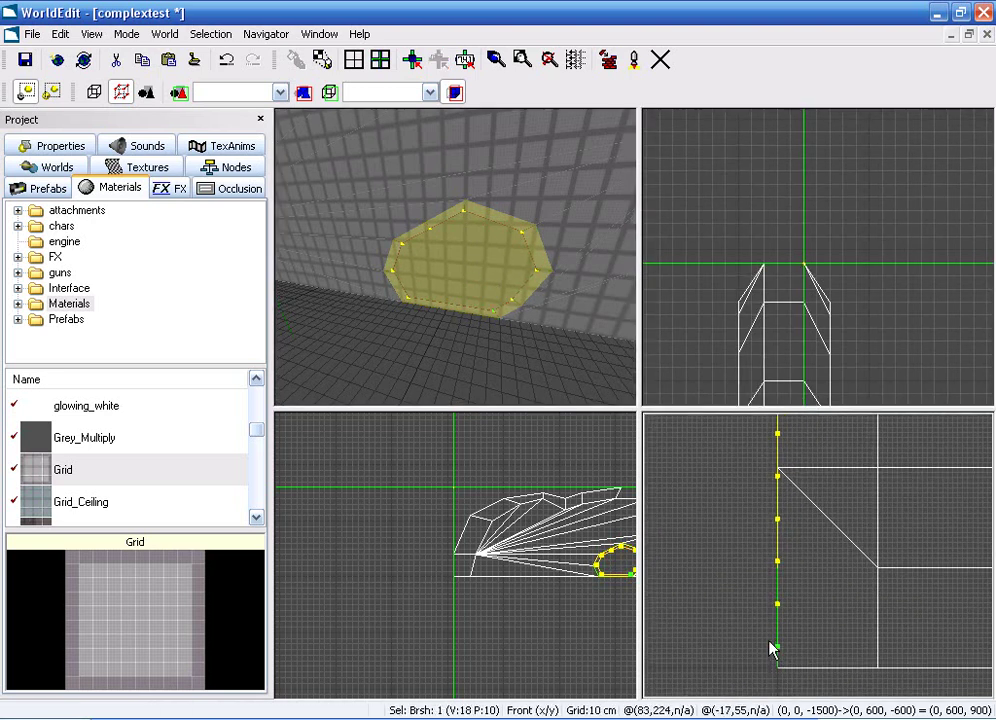
mouse_move(771, 643)
left_mouse_down()
mouse_move(815, 650)
mouse_move(791, 658)
left_mouse_up()
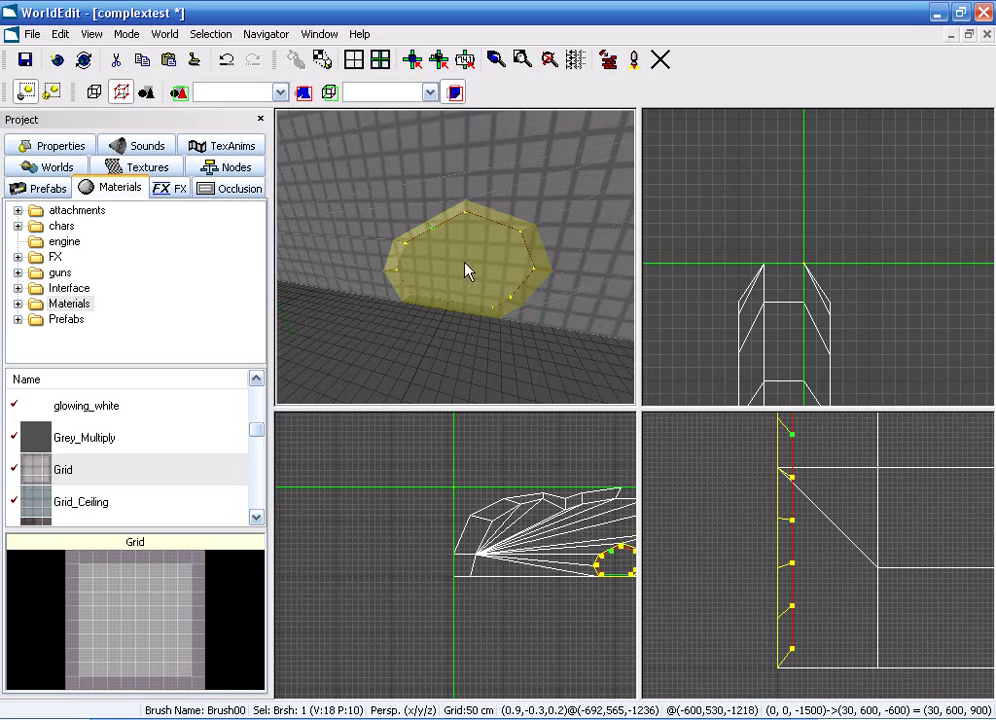
mouse_move(469, 321)
middle_mouse_down()
mouse_move(456, 257)
mouse_move(456, 300)
mouse_move(456, 257)
middle_mouse_up()
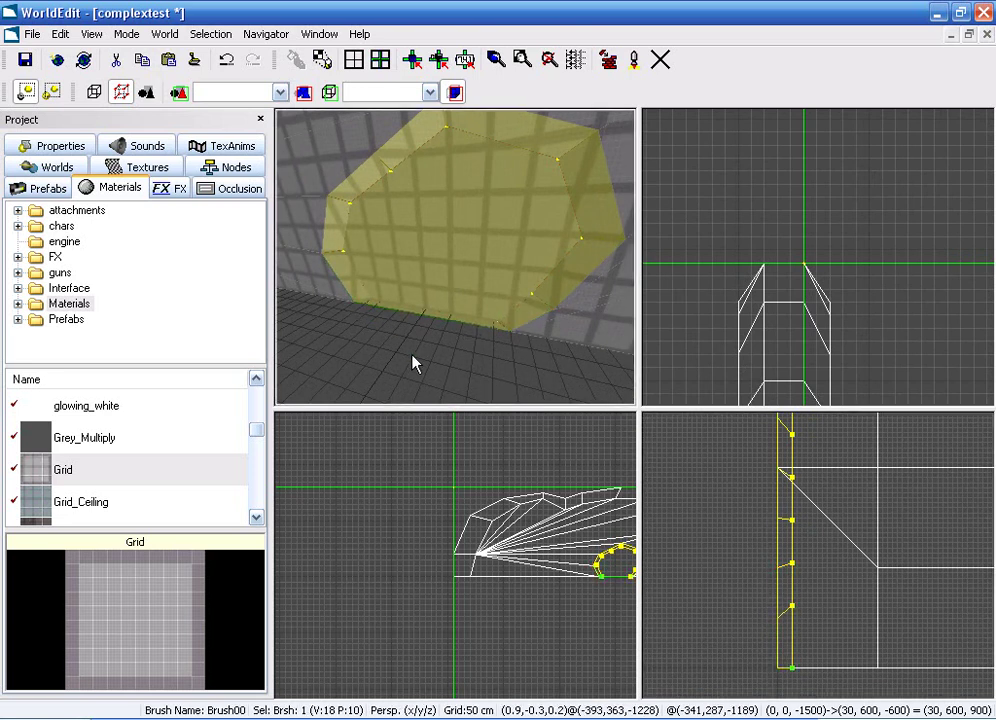
right_click_drag(412, 344, 455, 325)
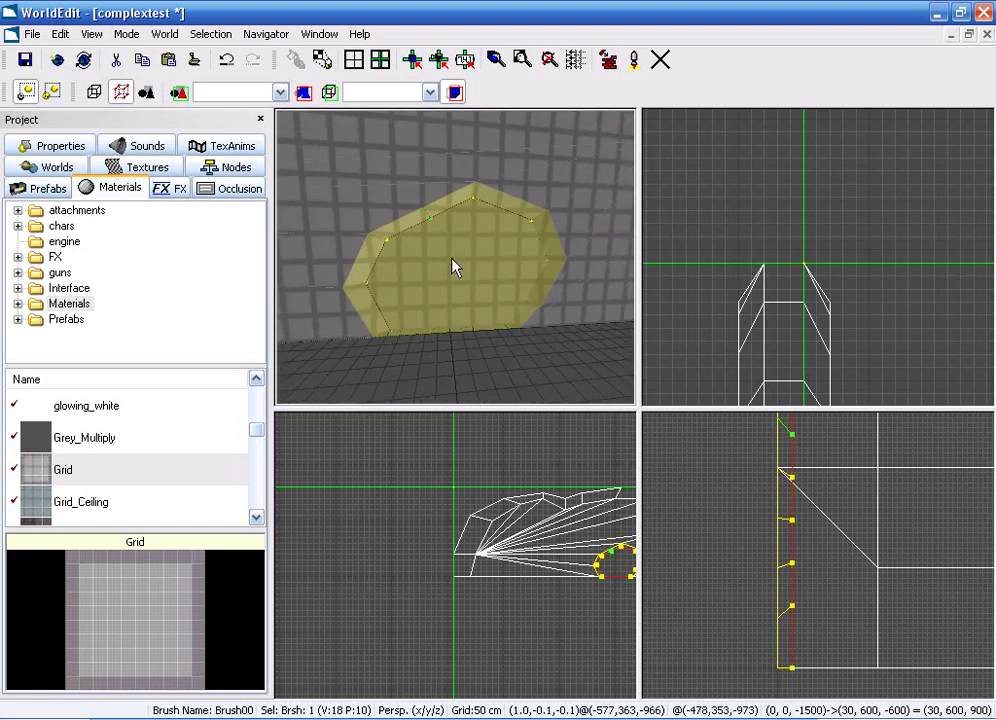
Extrude the inner polygon inward to X 630 to form a tunnel through the building.
right_click_drag(812, 208, 823, 357)
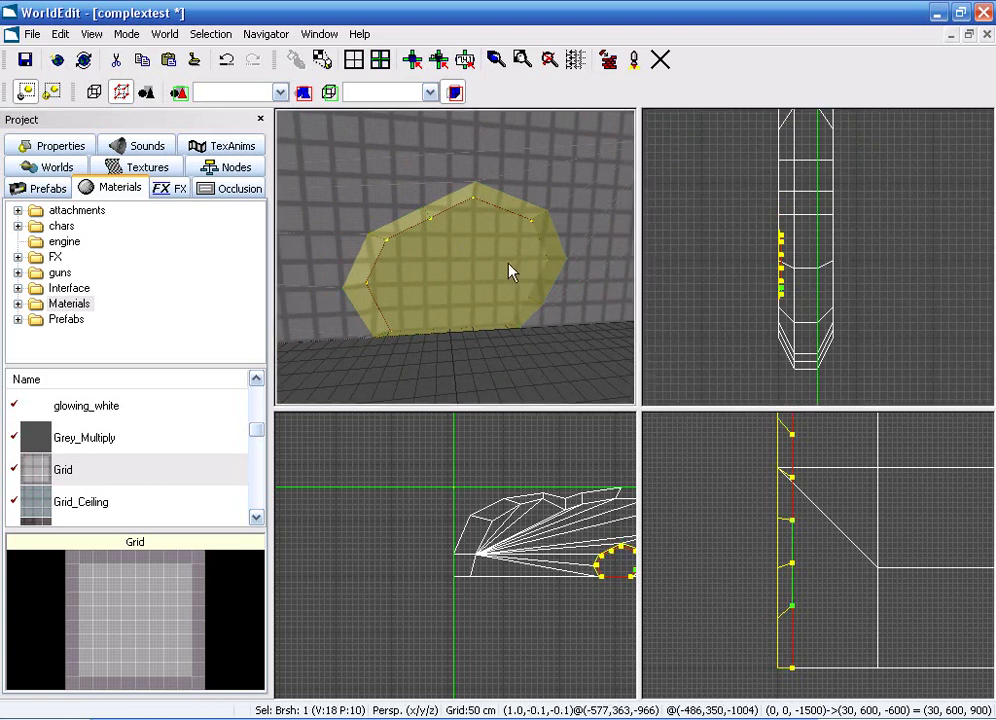
mouse_move(464, 264)
left_mouse_down()
mouse_move(464, 150)
mouse_move(464, 165)
left_mouse_up()
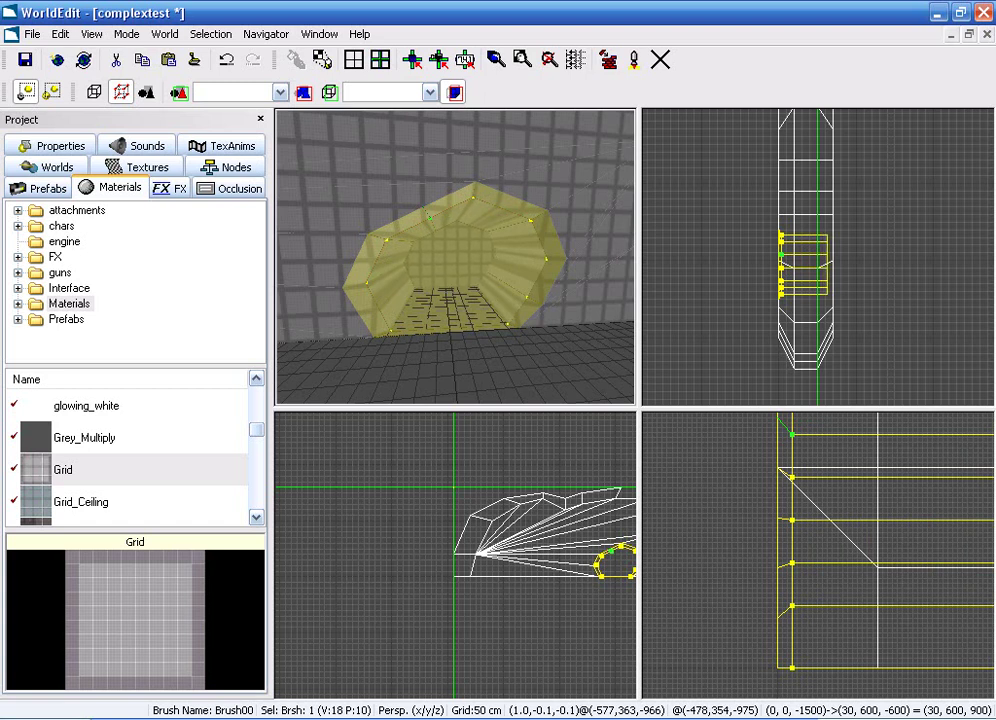
left_click(456, 258)
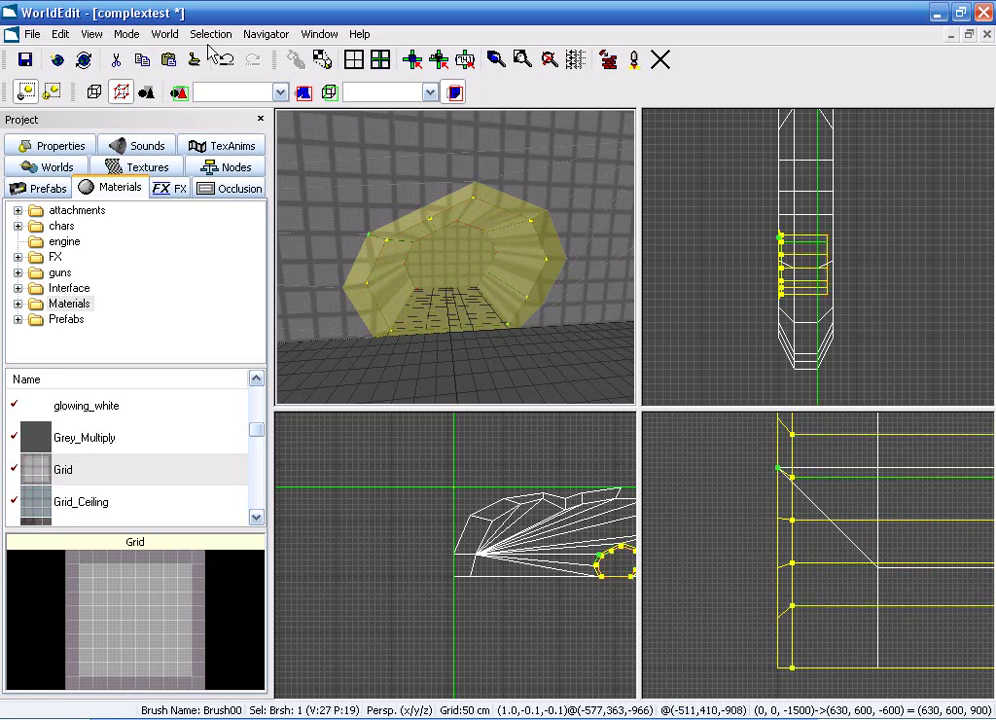
Clean up the world geometry and delete the polygon that closes the tunnel's far end.
left_click(165, 34)
mouse_move(200, 103)
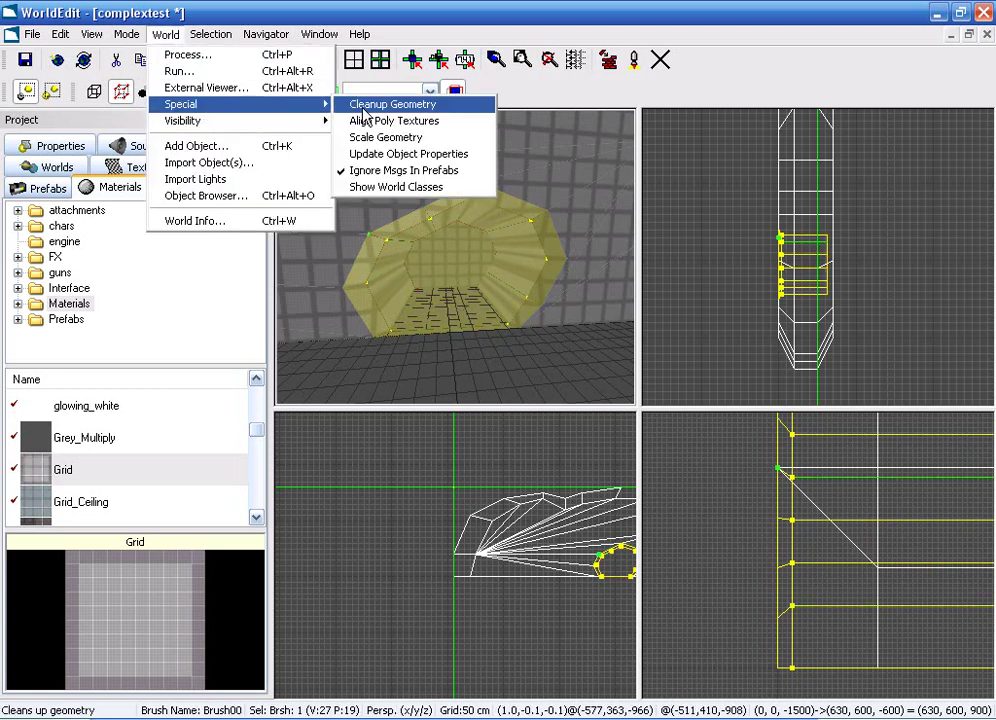
left_click(345, 107)
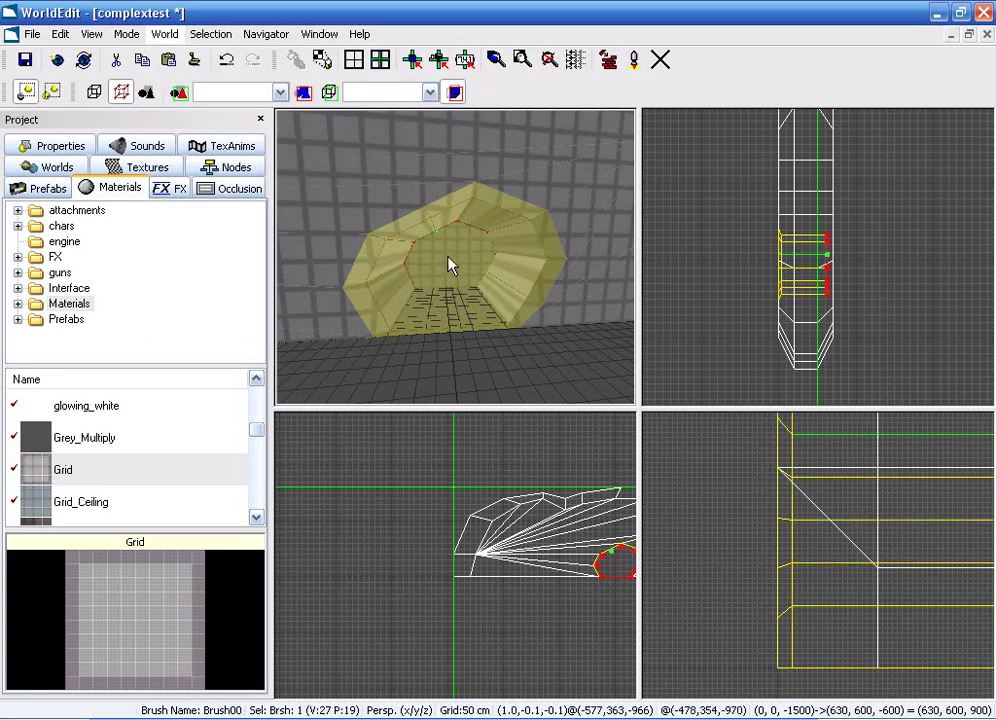
key("Delete")
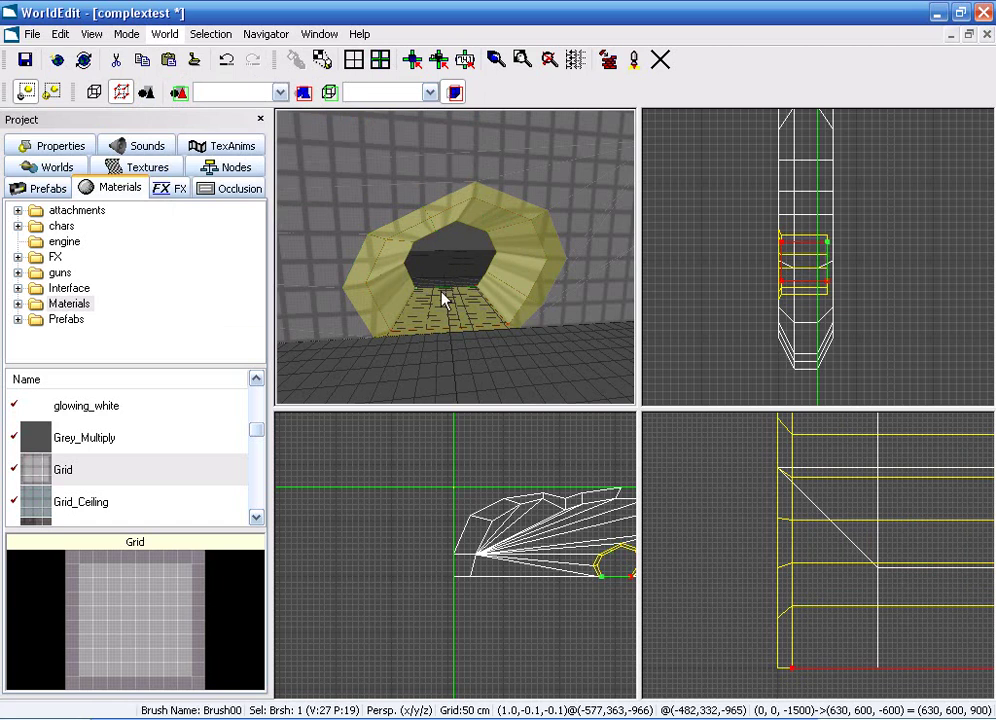
Split the tunnel brush into separate polygons in object mode and join the eight bevelled front rim polygons into one brush.
left_click(95, 93)
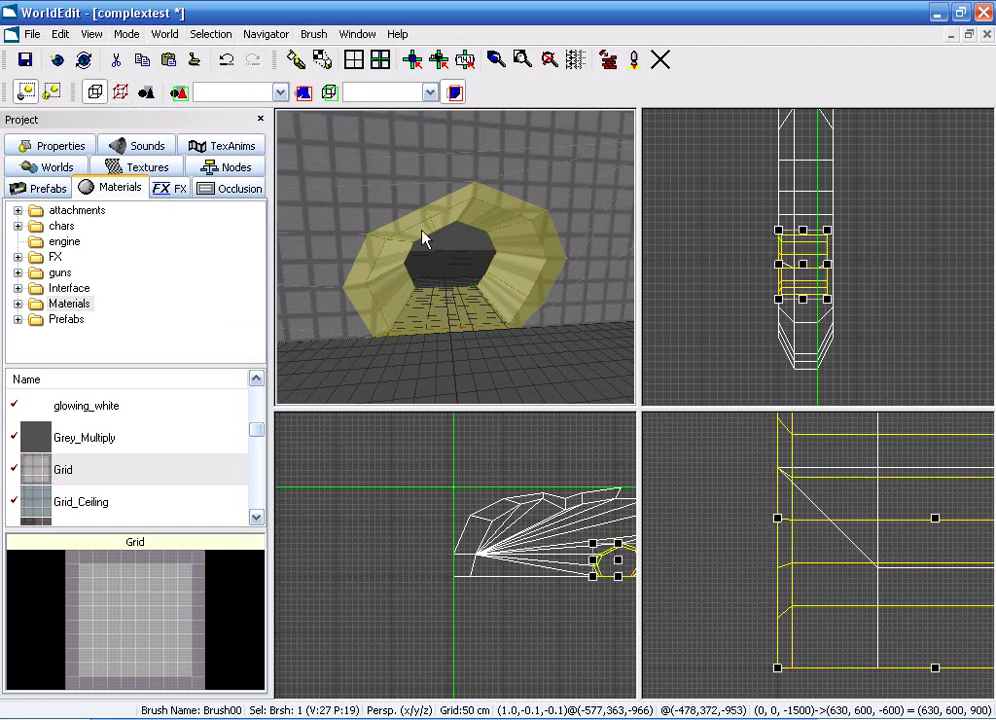
key("s")
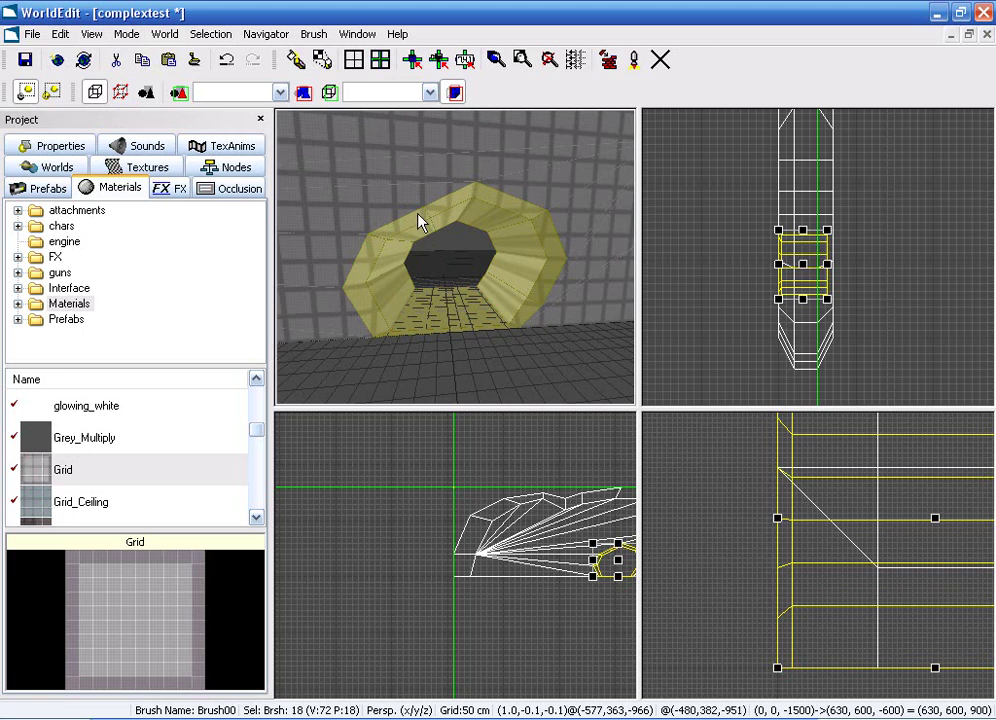
left_click(434, 217)
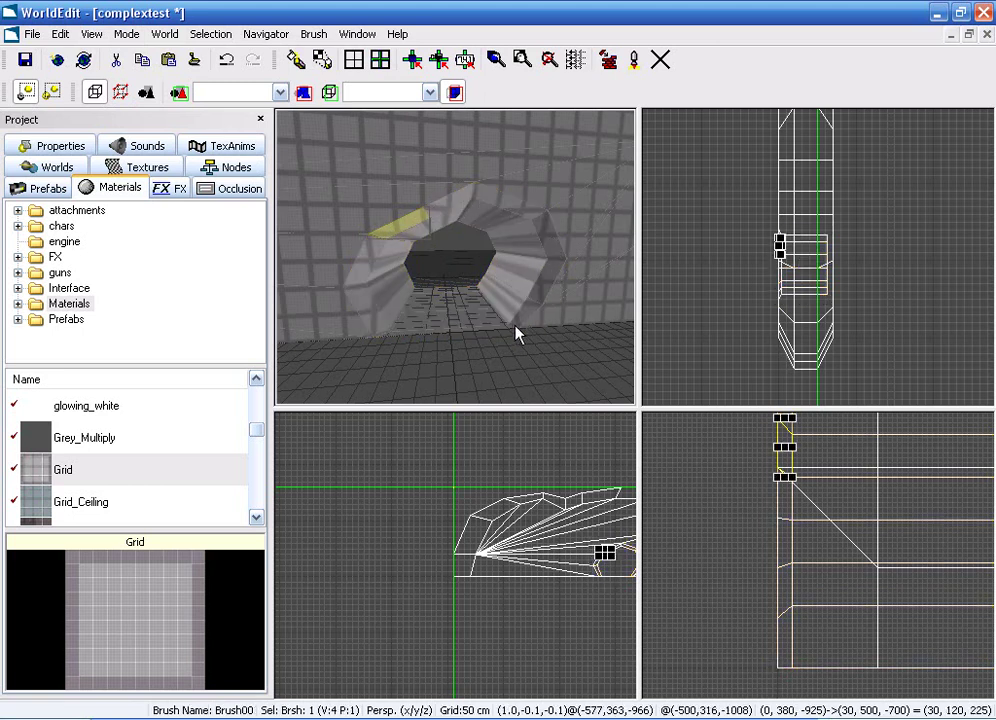
left_click(453, 199, "ctrl")
left_click(372, 250, "ctrl")
left_click(367, 295, "ctrl")
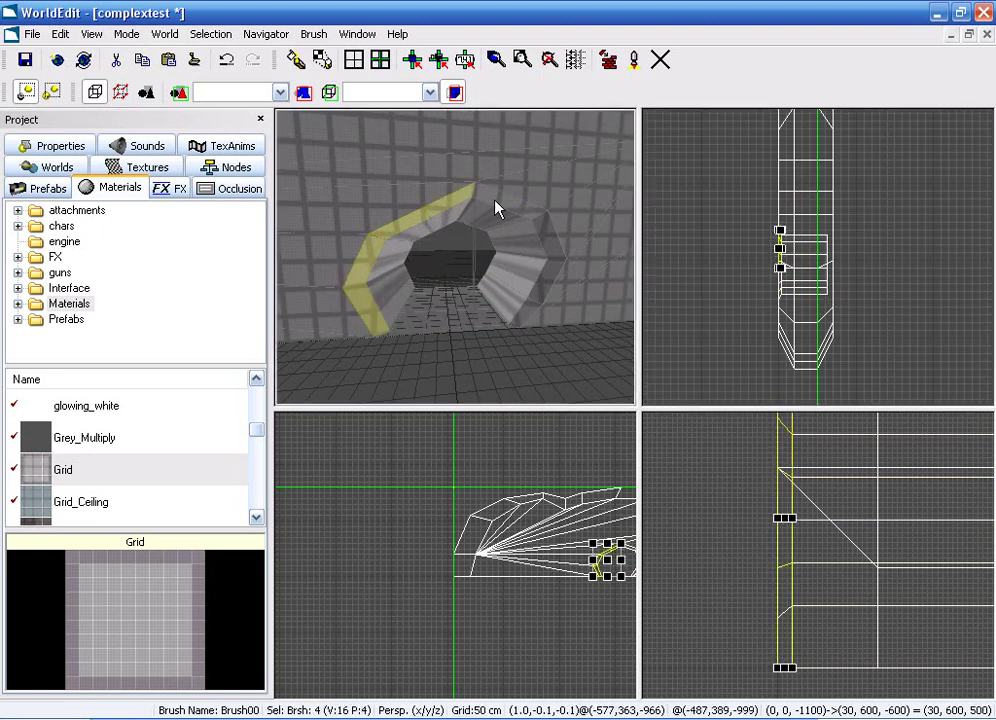
left_click(497, 202, "ctrl")
left_click(549, 234, "ctrl")
left_click(543, 277, "ctrl")
left_click(526, 309, "ctrl")
key("j")
Paste a copy of the bevelled rim at X 650, aligned with the original, and mirror it left/right for the back opening.
middle_click_drag(611, 507, 442, 535)
scroll(442, 535, "up", 2)
scroll(416, 600, "up", 5)
scroll(867, 542, "up", 5)
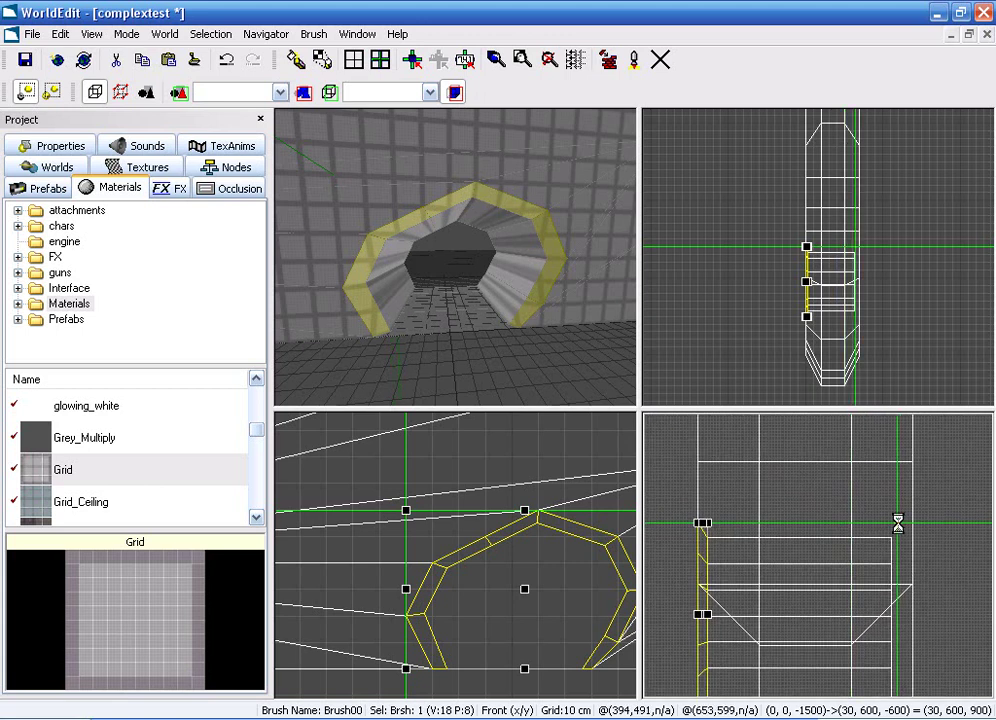
key("ctrl+v")
left_click(213, 35)
mouse_move(258, 263)
left_click(505, 280)
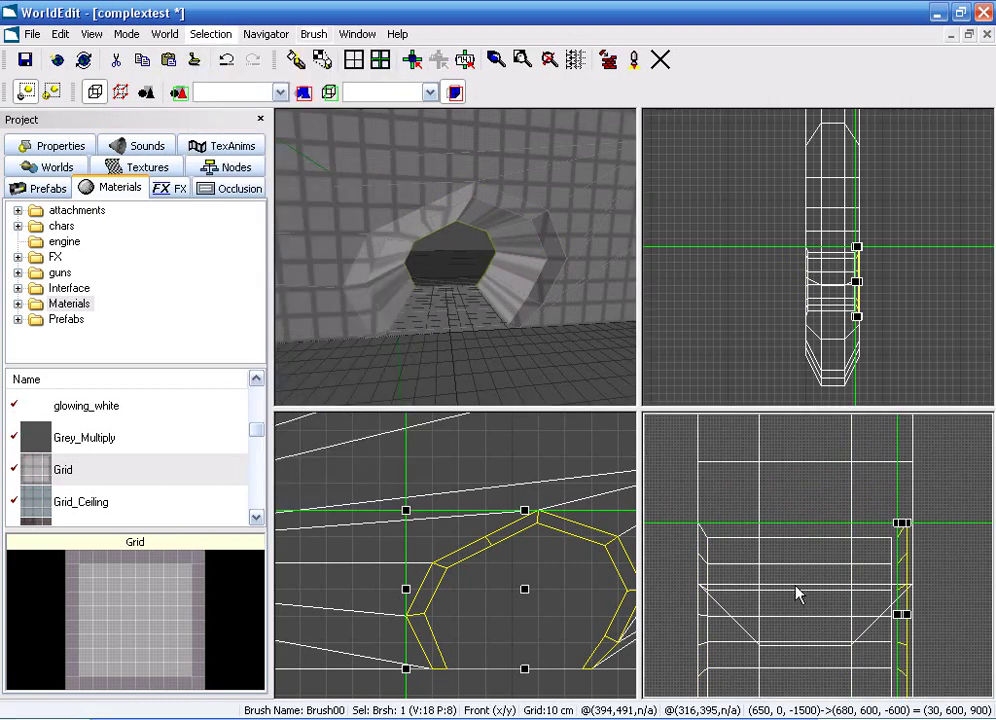
Select the nine polygons of the tunnel's walls and floor and join them into one brush.
left_click(545, 290)
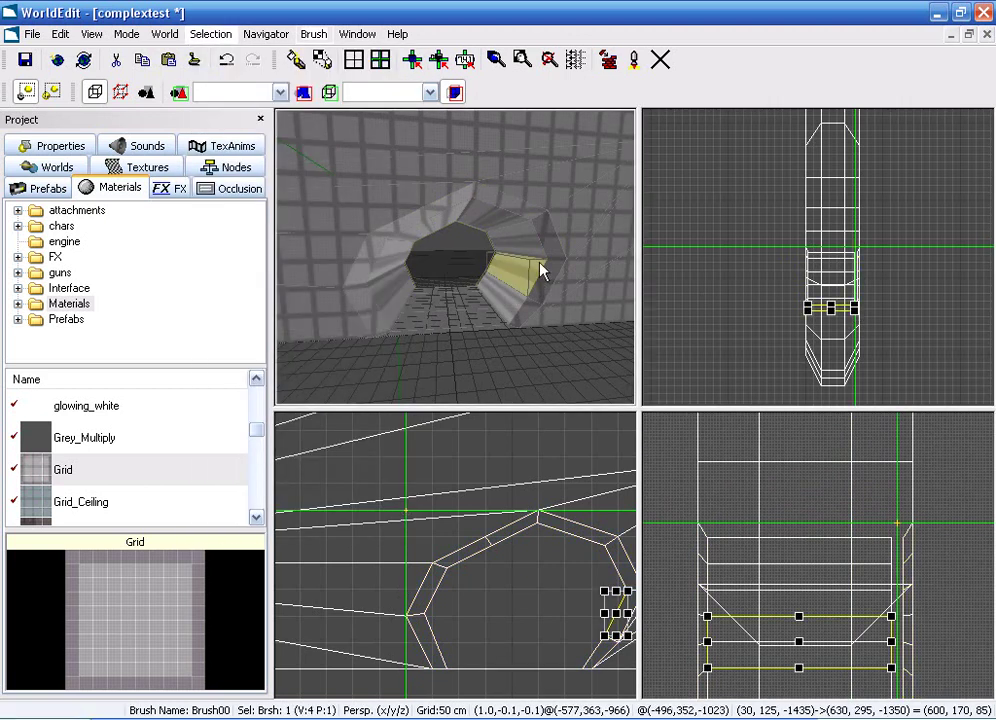
left_click(499, 217, "ctrl")
left_click(452, 217, "ctrl")
left_click(412, 236, "ctrl")
left_click(391, 262, "ctrl")
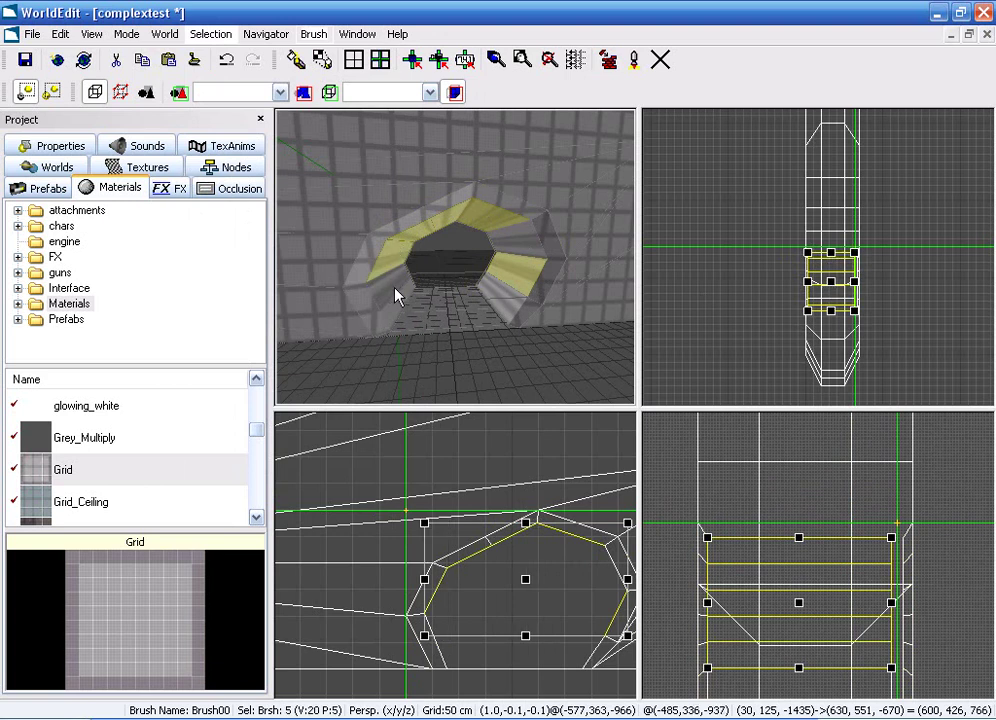
left_click(438, 313, "ctrl")
left_click(502, 291, "ctrl")
left_click(518, 245, "ctrl")
left_click(524, 215, "ctrl")
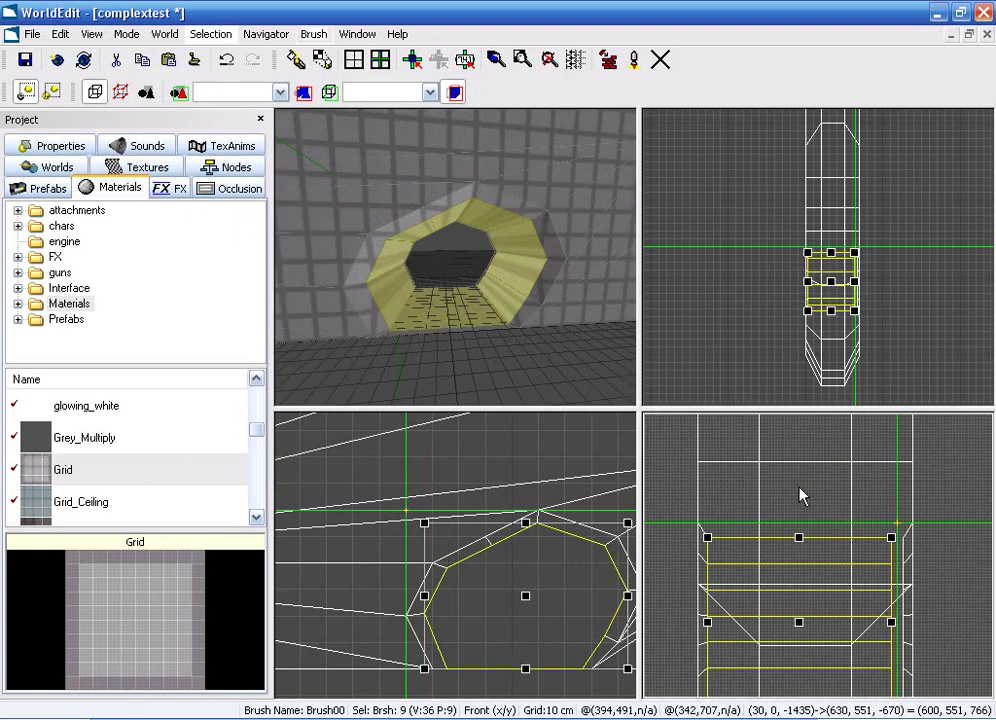
key("j")
In geometry mode, move the vertices at the tunnel's back end to X 670 to meet the back rim, and deselect everything.
key("g")
scroll(904, 525, "down", 3)
scroll(820, 556, "up", 4)
mouse_move(832, 479)
left_mouse_down()
mouse_move(798, 694)
mouse_move(814, 690)
left_mouse_up()
scroll(798, 692, "up", 3)
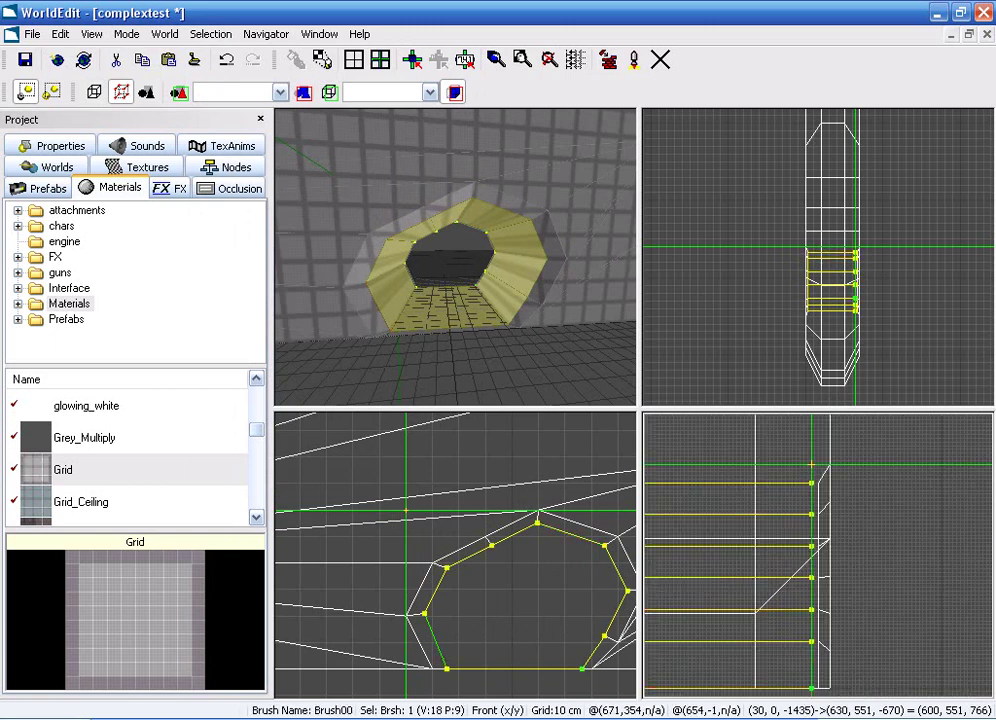
left_click(476, 300)
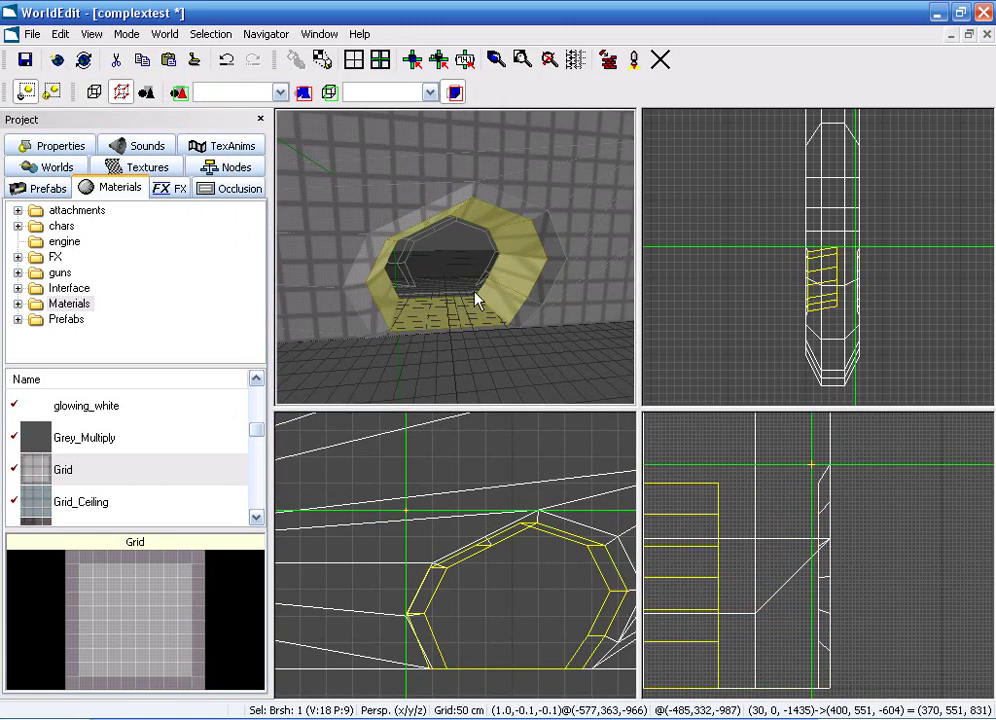
left_click(581, 365)
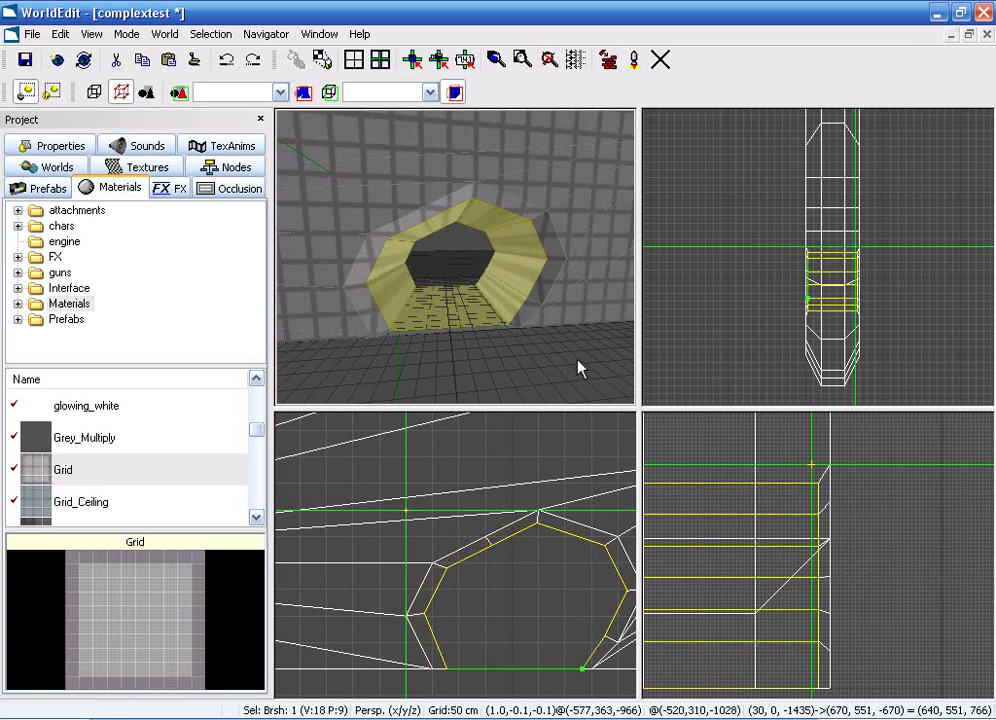
key("ctrl+b")
key("Escape")
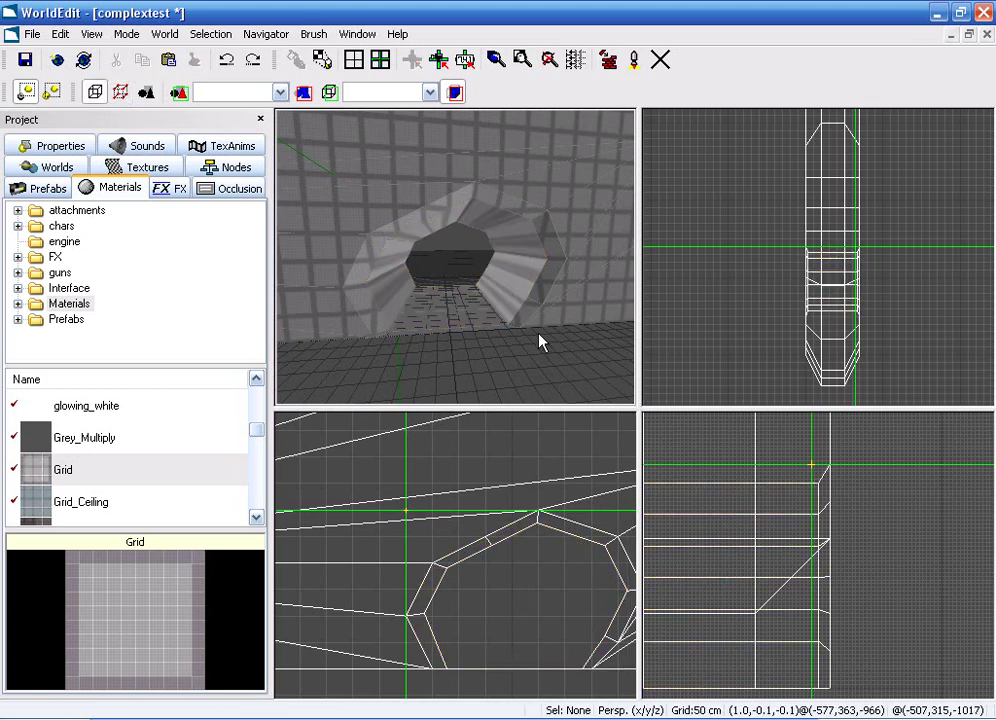
Split the tunnel brush across its length at X 500, proceeding without a cap, and select the longer section.
right_click_drag(532, 330, 328, 330)
right_click_drag(475, 333, 462, 260)
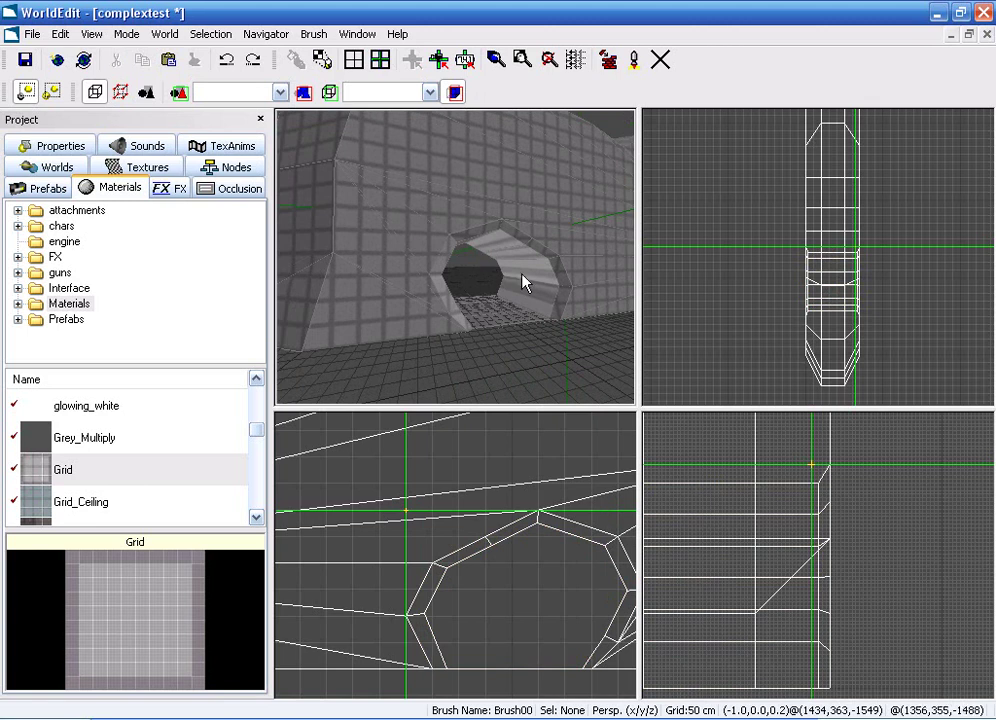
right_click_drag(510, 318, 451, 264)
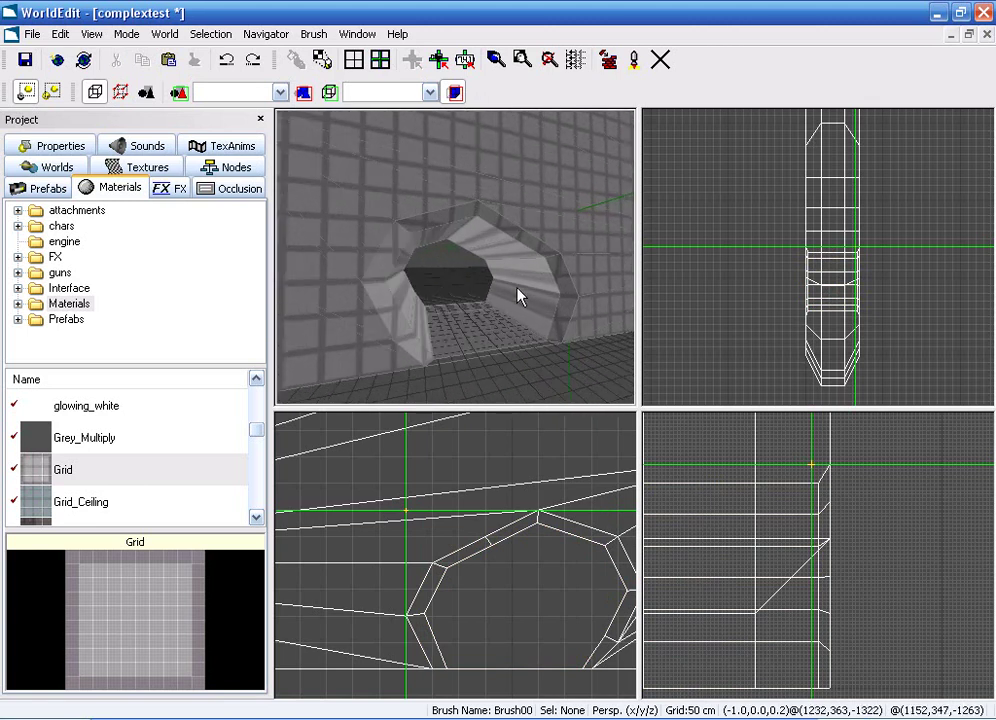
left_click(476, 336)
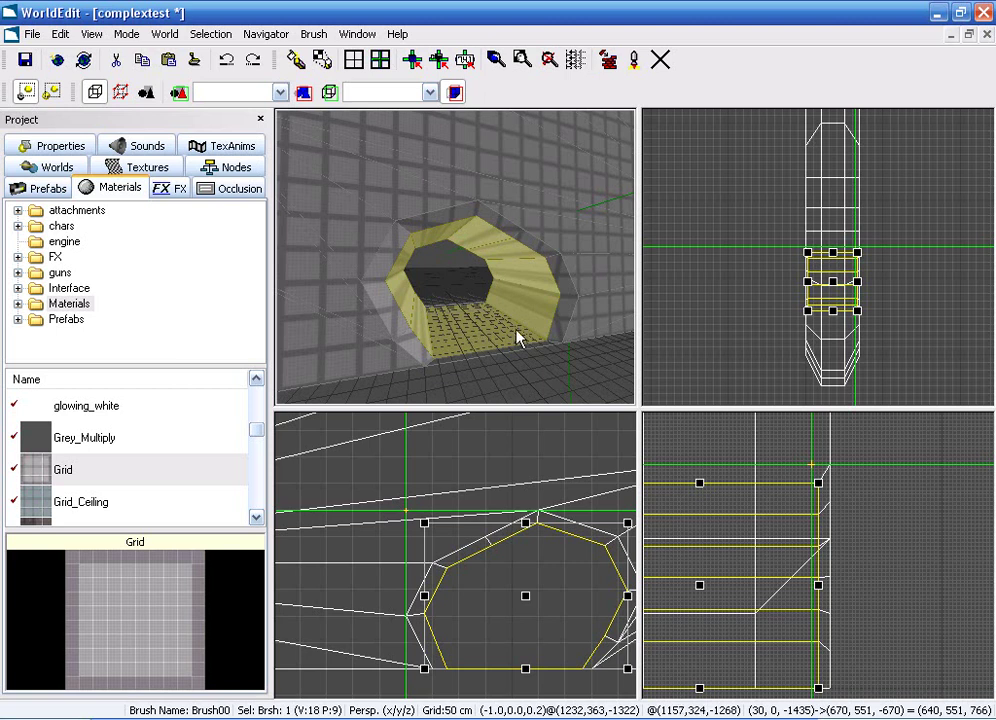
scroll(648, 240, "down", 2)
scroll(800, 200, "up", 3)
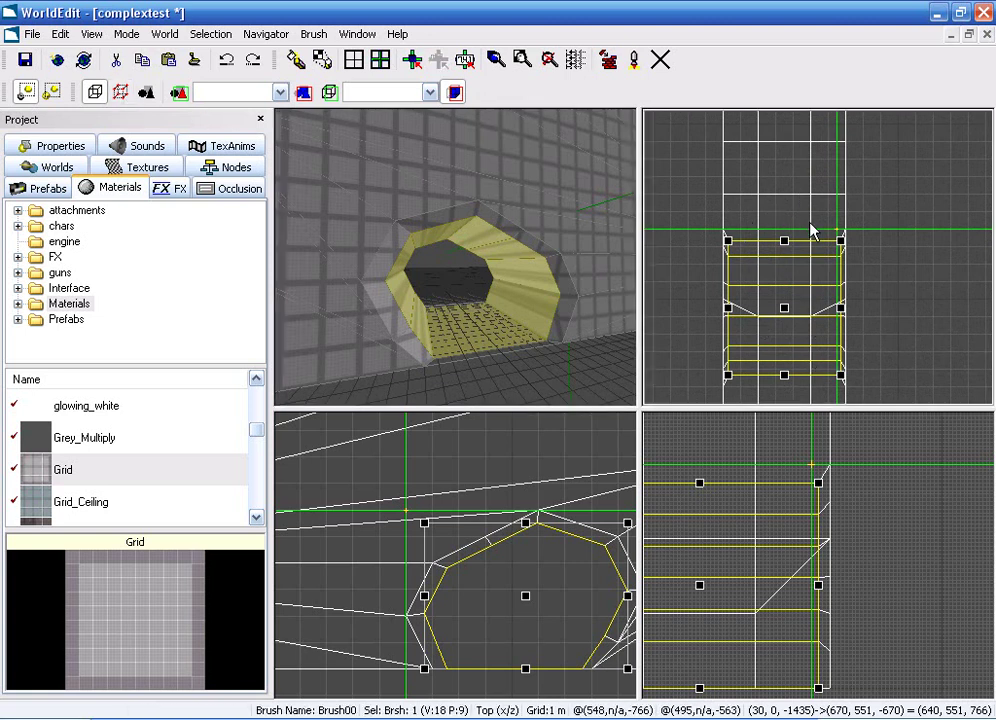
key("d")
left_click(811, 283)
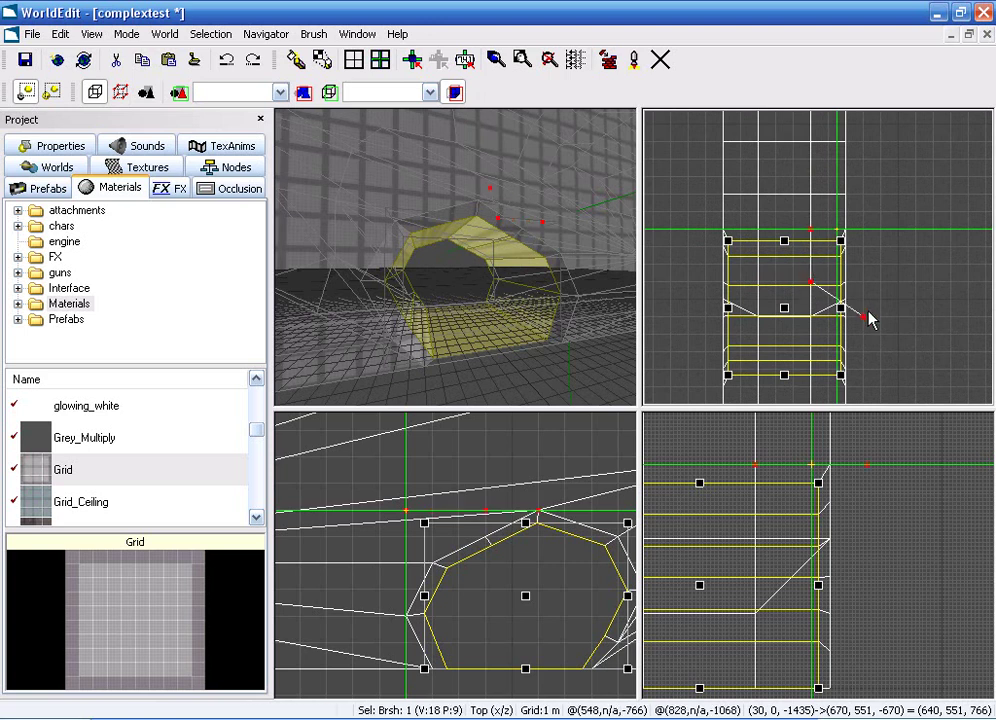
key("Return")
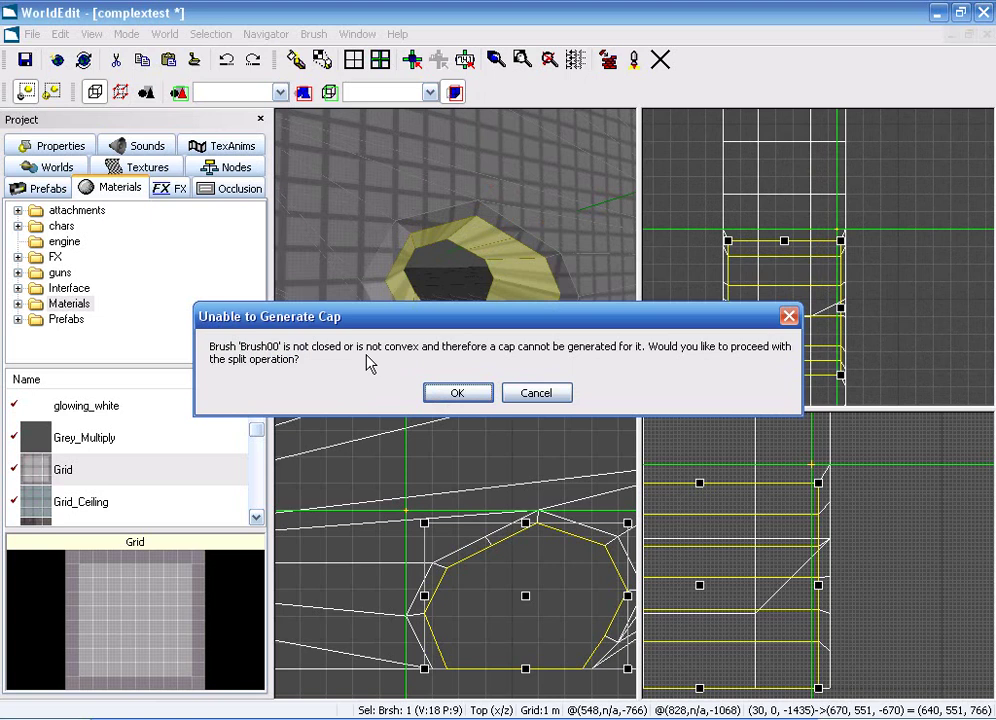
left_click(457, 394)
left_click(473, 305)
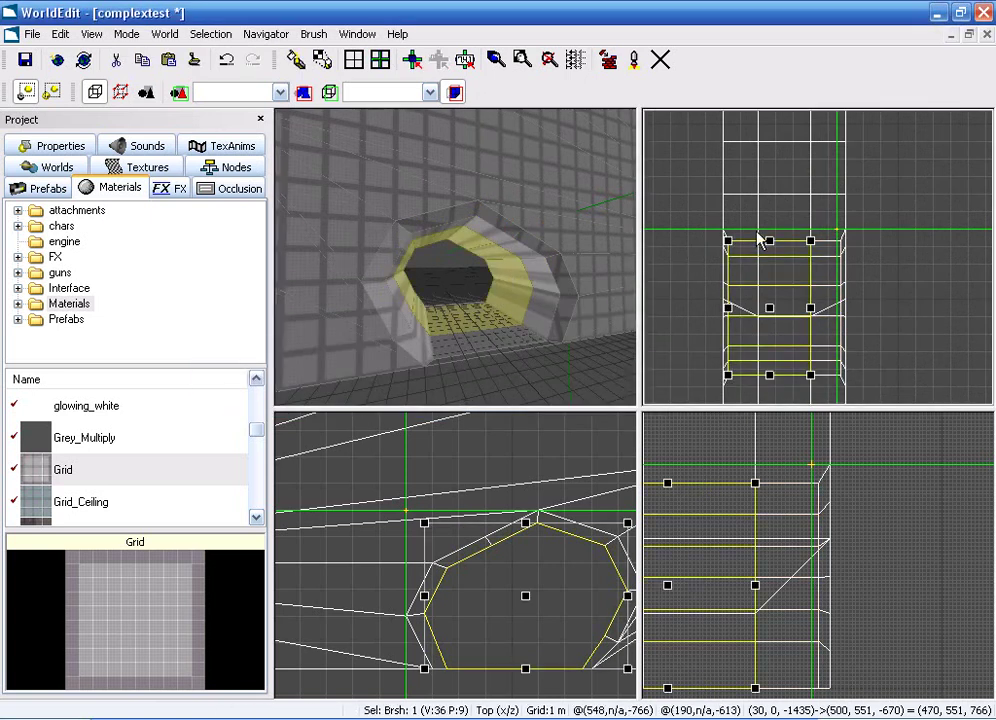
Split the selected tunnel section crosswise at X 200 and proceed without generating a cap.
key("s")
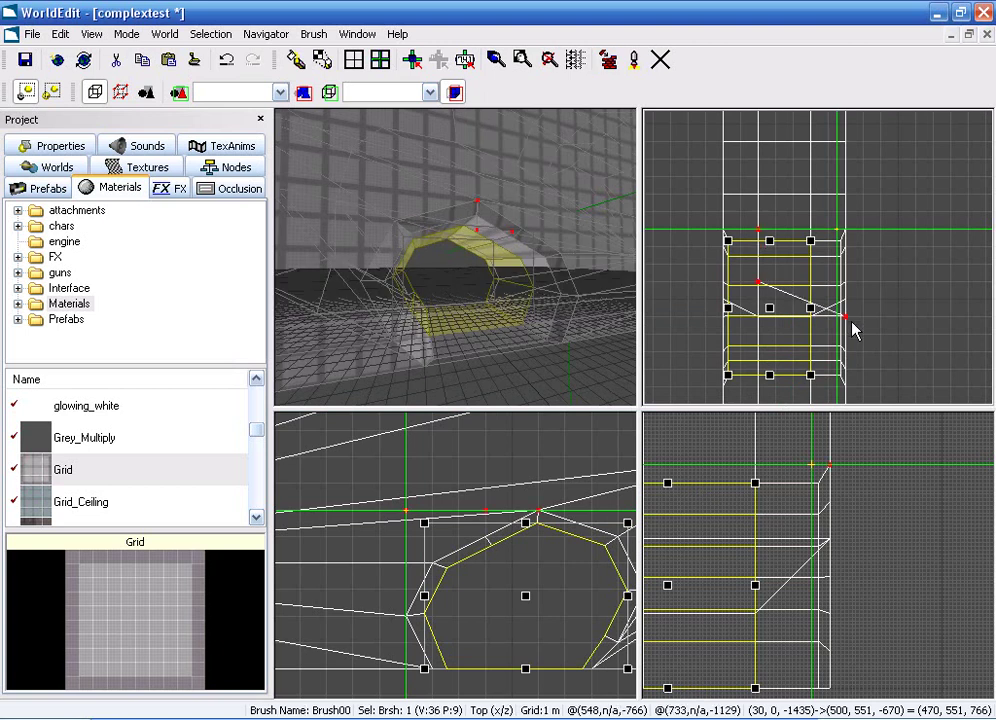
key("Return")
left_click(517, 395)
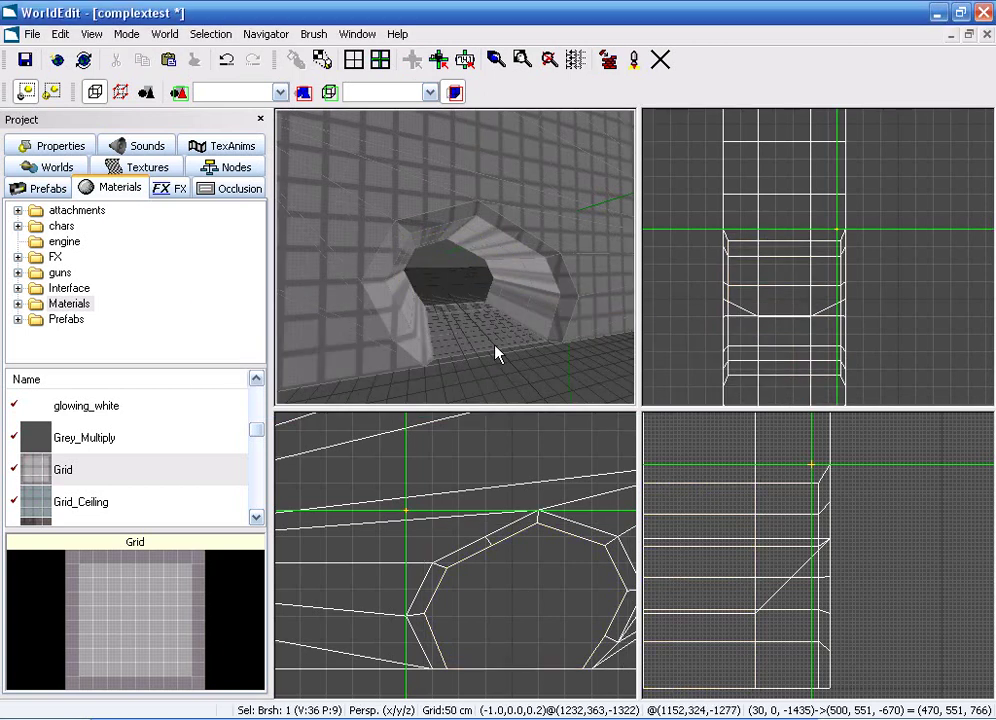
Split the middle tunnel section in half at X 350 on a 50 cm grid, proceeding without a cap.
left_click(511, 300)
key("minus")
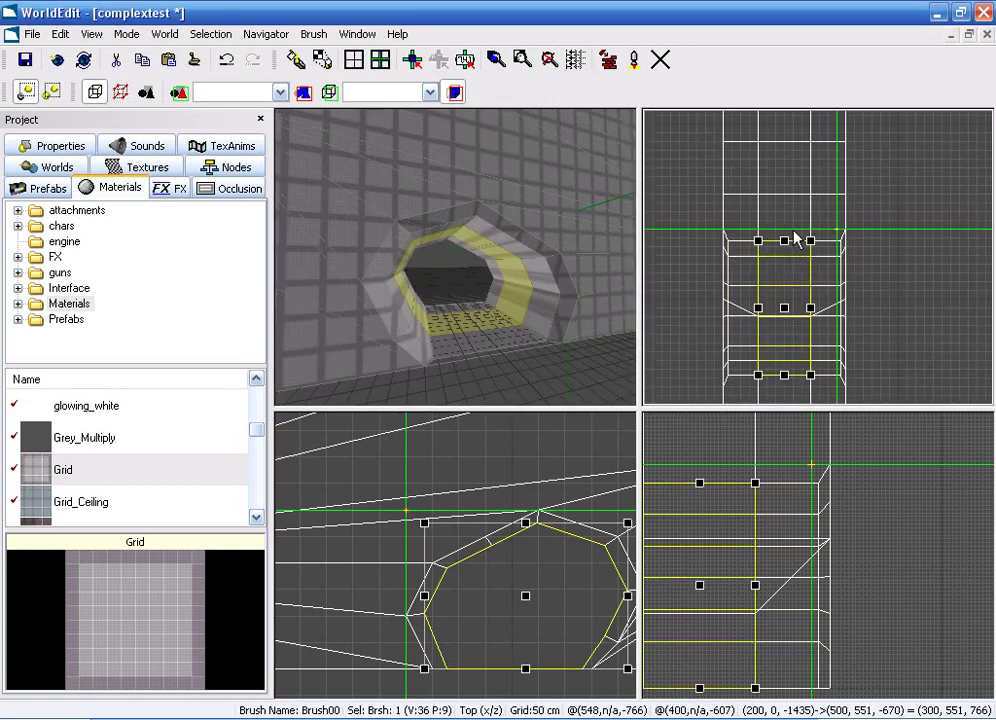
left_click(785, 231)
left_click(785, 266)
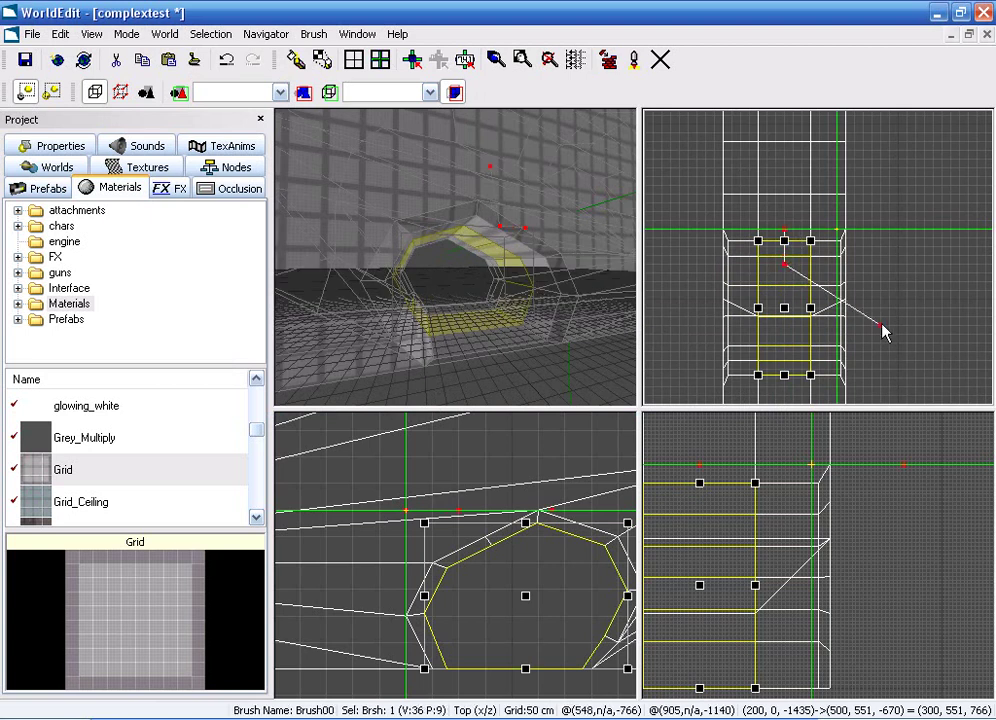
left_click(883, 327)
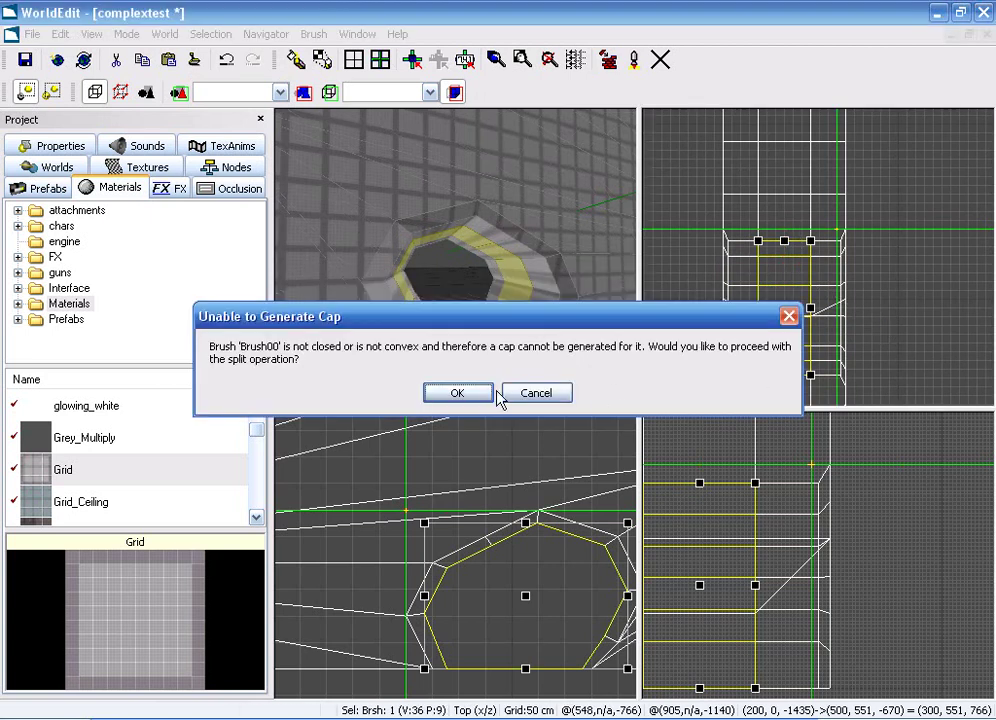
left_click(486, 398)
left_click(503, 299)
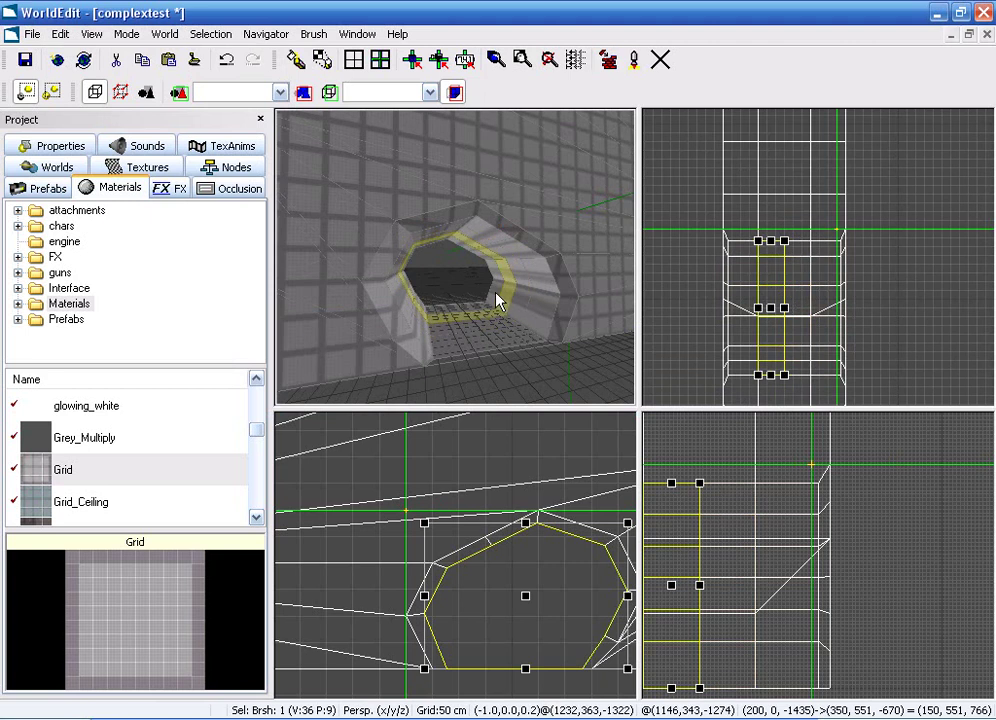
Select all four sections of the split tunnel and join them into a single brush.
left_click(495, 290)
left_click(518, 296)
left_click(545, 304)
left_click(524, 294)
left_click(516, 298)
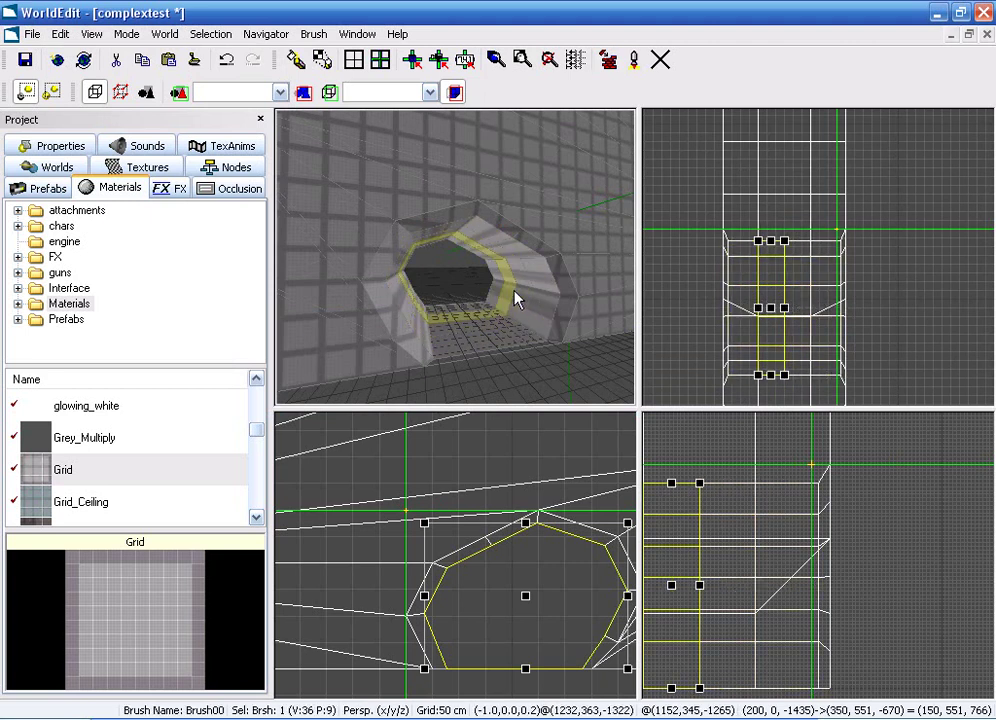
right_click_drag(500, 309, 464, 245)
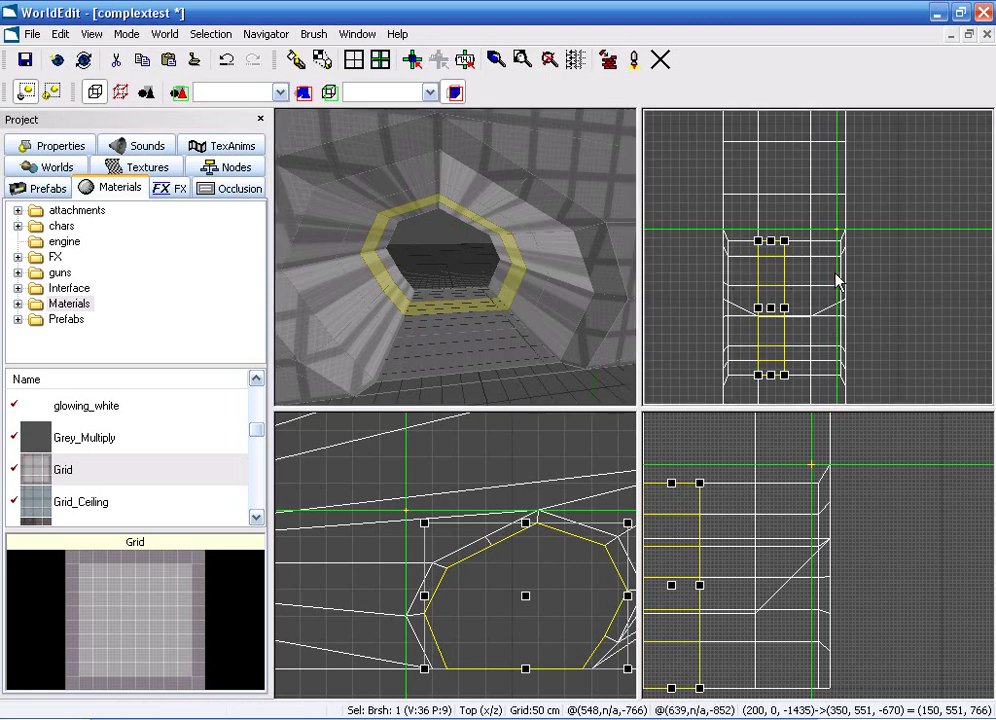
left_click(482, 218)
left_click(507, 227, "ctrl")
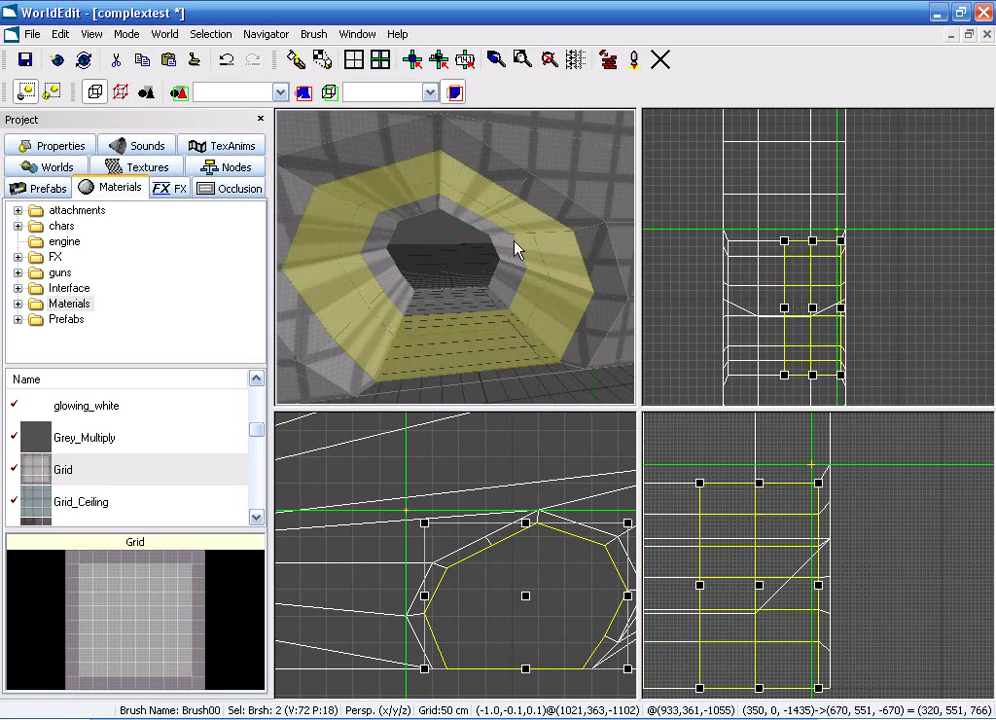
left_click(516, 253, "ctrl")
left_click(505, 268, "ctrl")
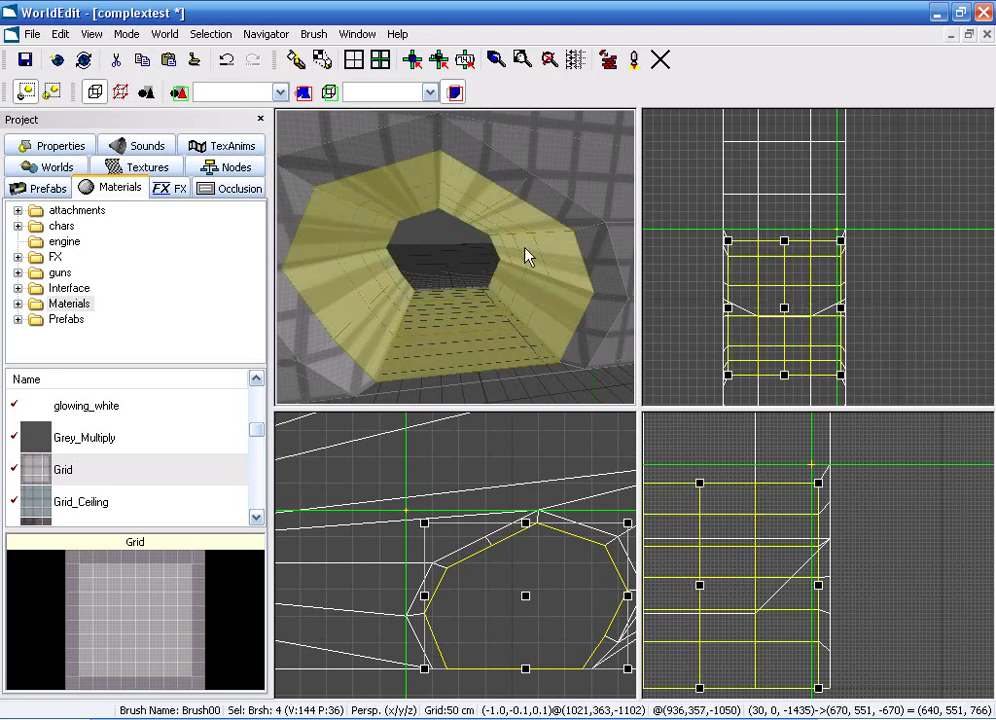
key("j")
key("g")
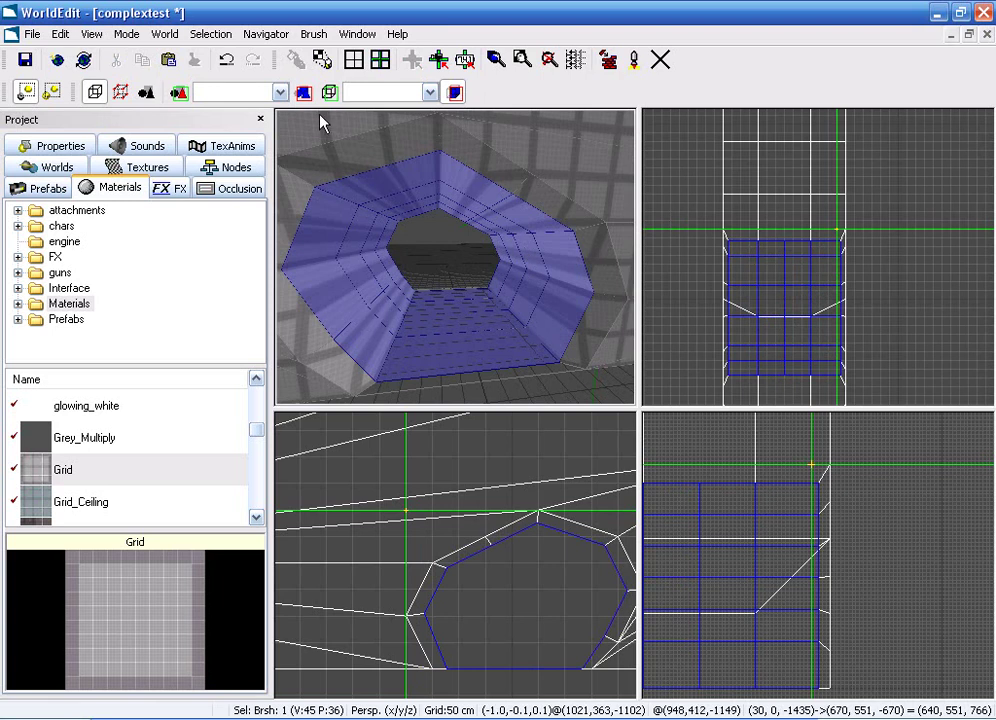
Unfreeze all objects and select the joined tunnel brush.
left_click(225, 38)
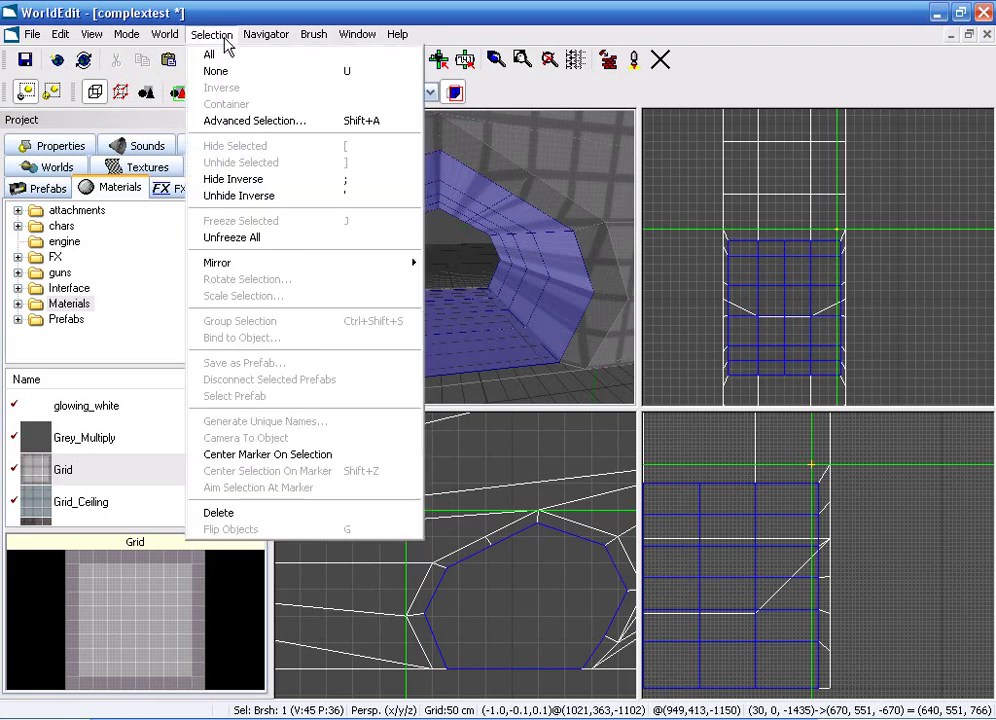
left_click(262, 240)
left_click(573, 325)
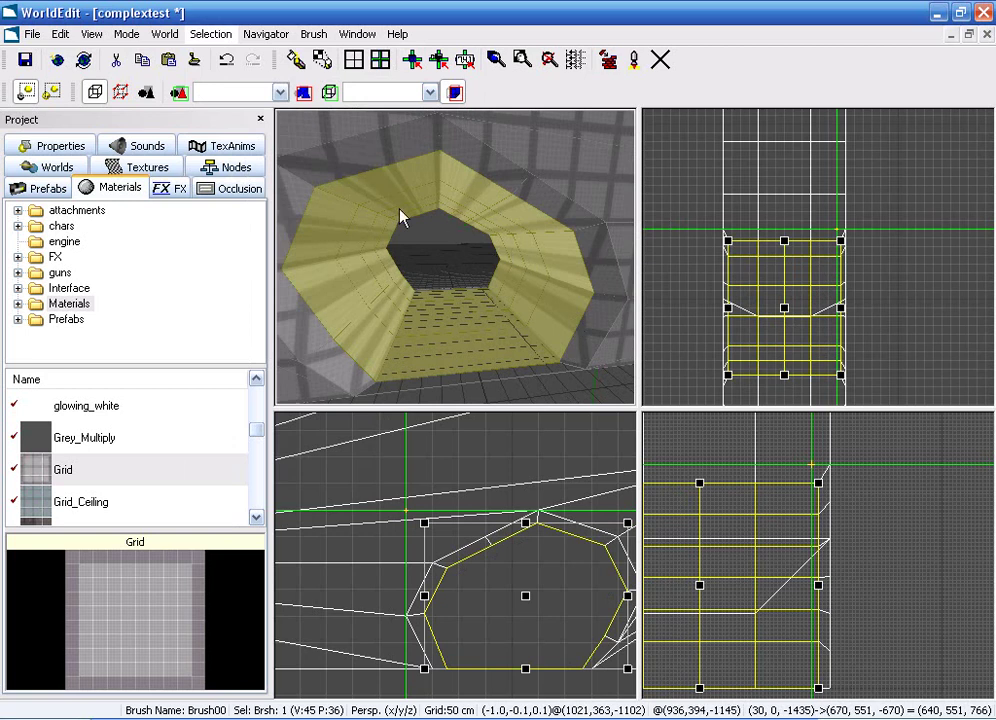
In geometry mode, pull one upper side wall vertex halfway along the tunnel slightly inward and downward.
left_click(124, 92)
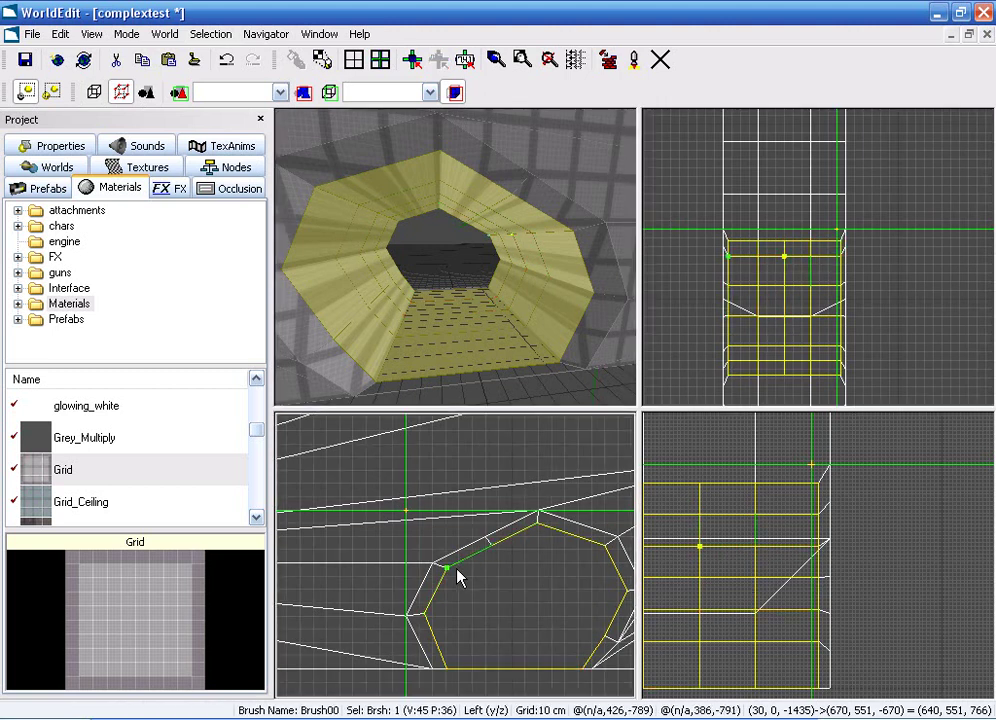
key("minus")
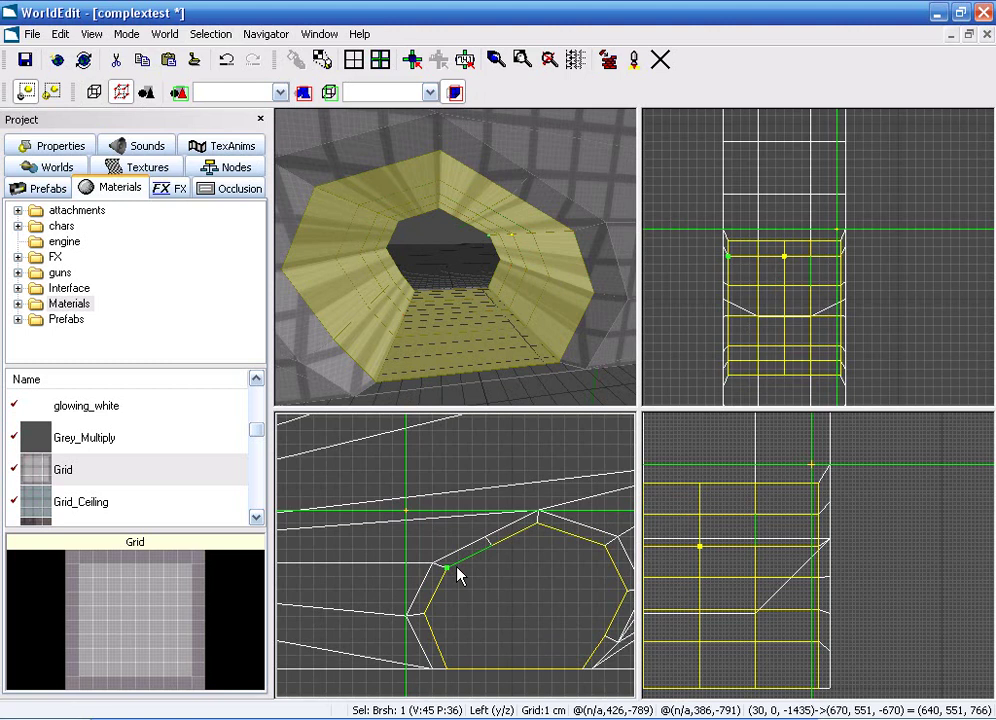
key("plus")
key("plus")
key("plus")
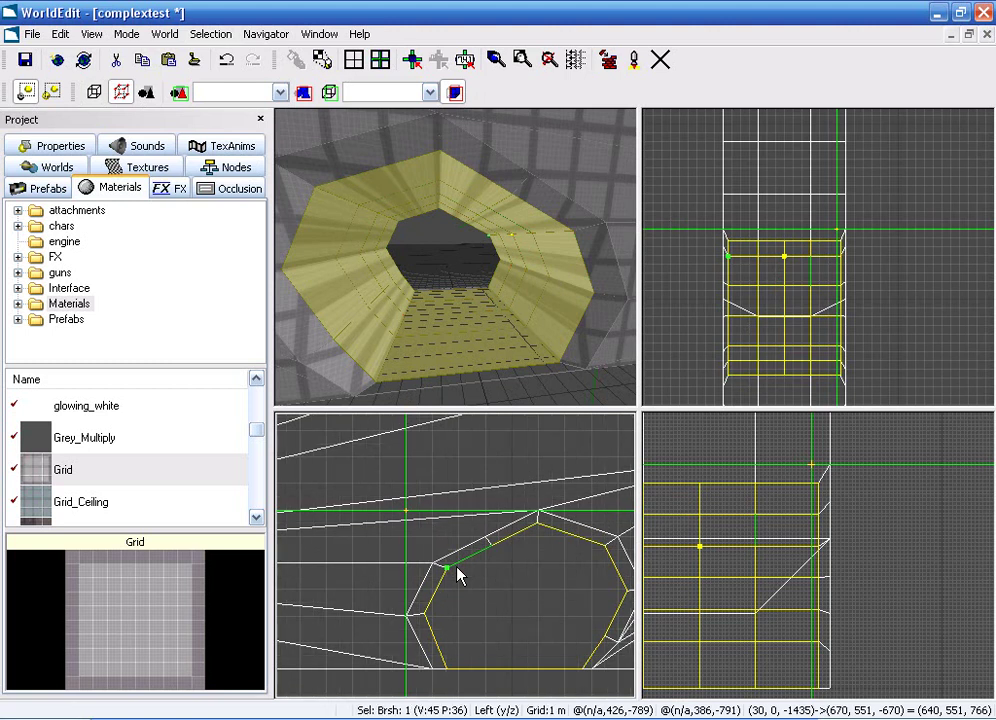
key("minus")
key("minus")
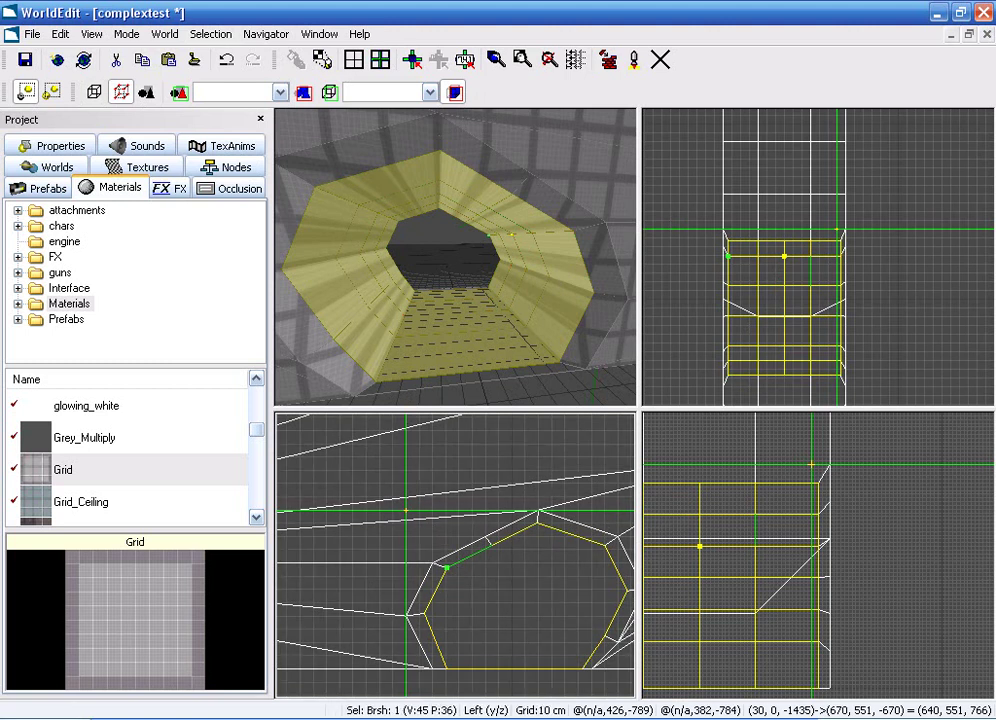
scroll(458, 575, "up", 3)
scroll(458, 575, "down", 2)
key("plus")
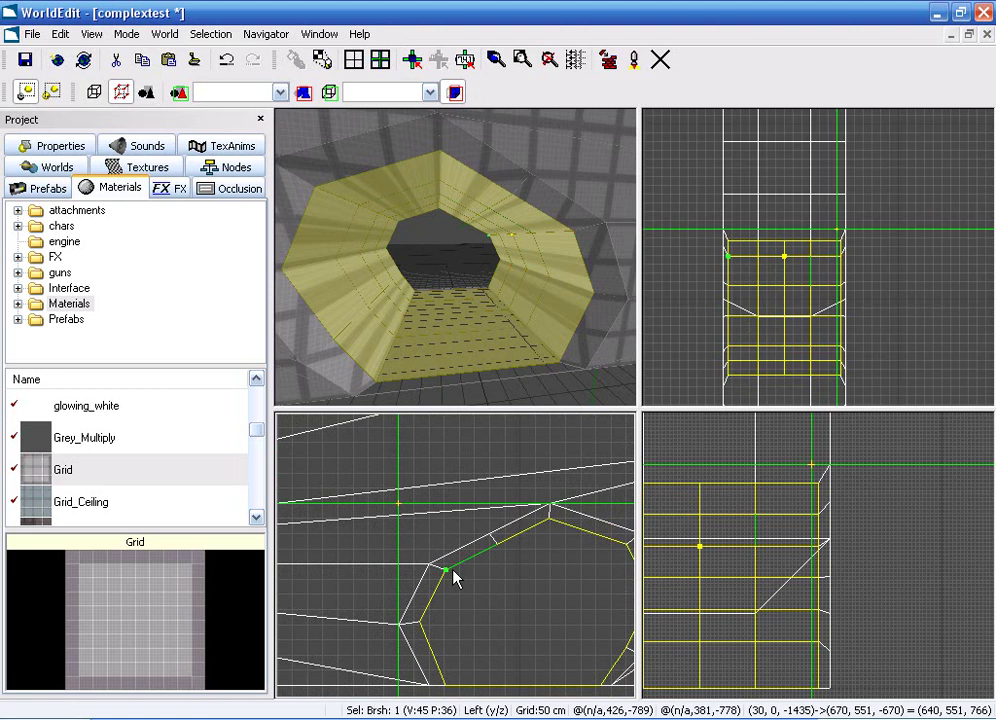
left_click_drag(452, 577, 457, 579)
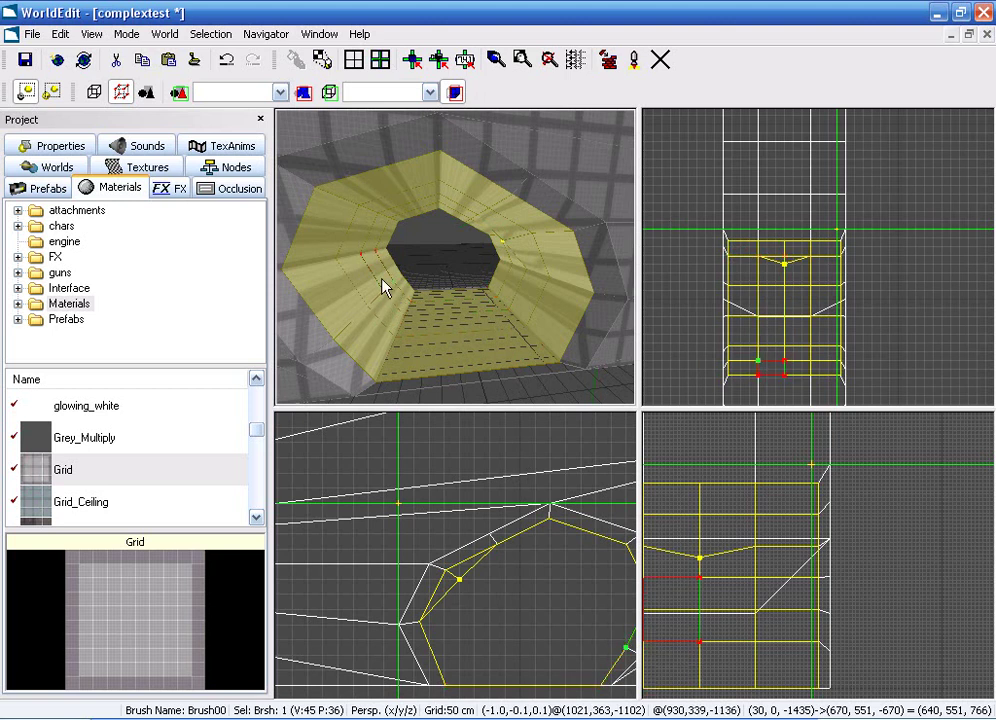
Pull the near-end vertex halfway up the tunnel's opposite side wall slightly inward.
left_click(355, 261)
left_click_drag(329, 270, 329, 271)
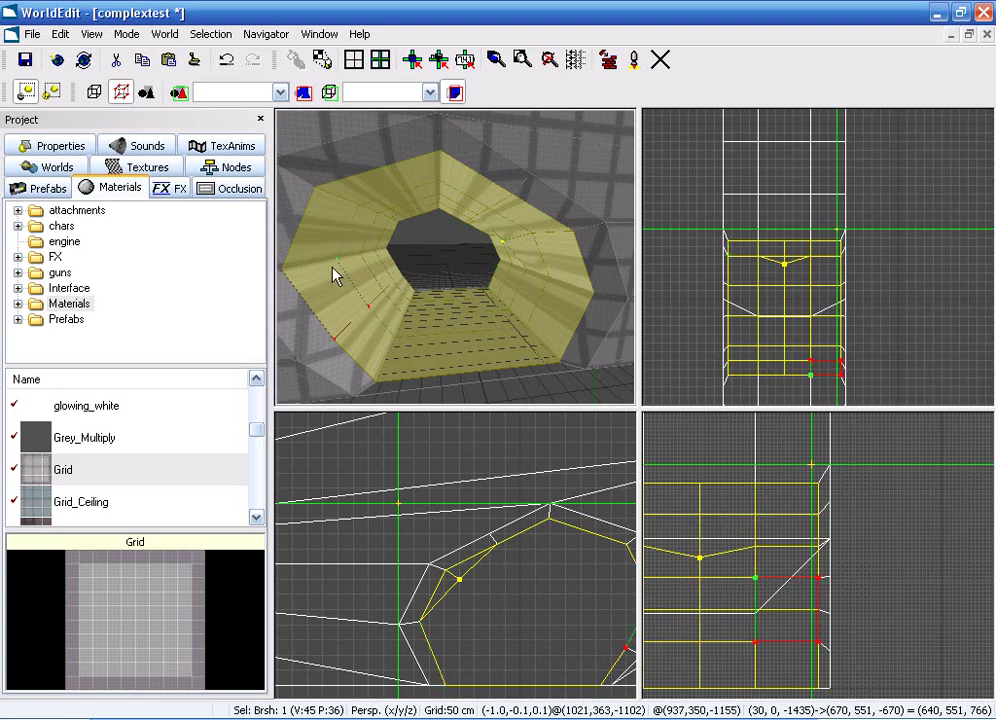
left_click(355, 283)
left_click_drag(352, 275, 352, 275)
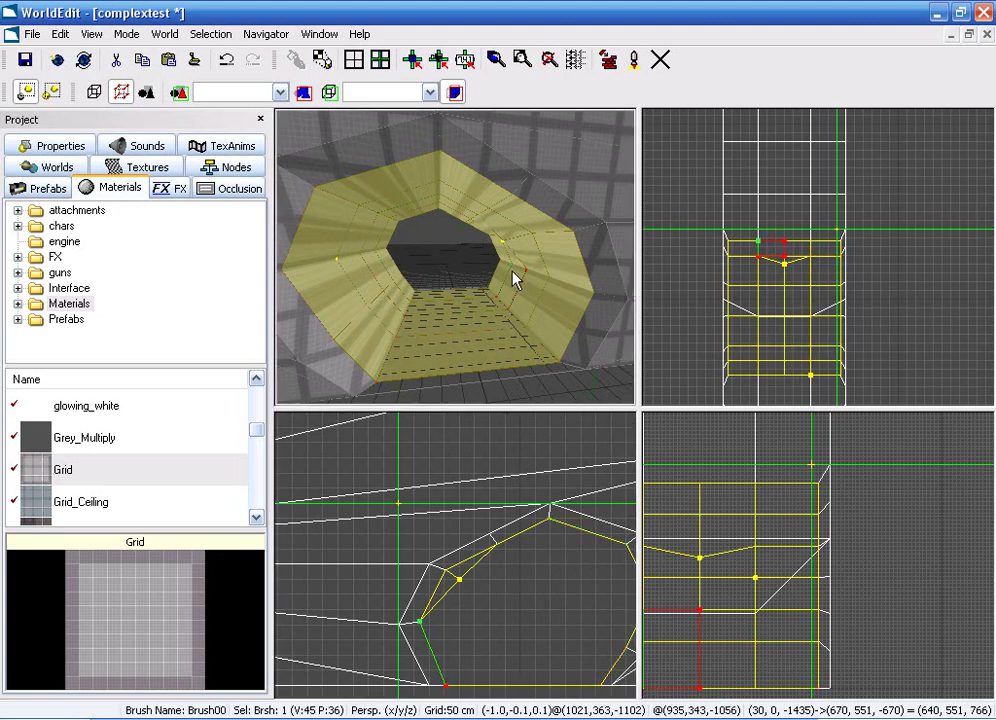
left_click(349, 258)
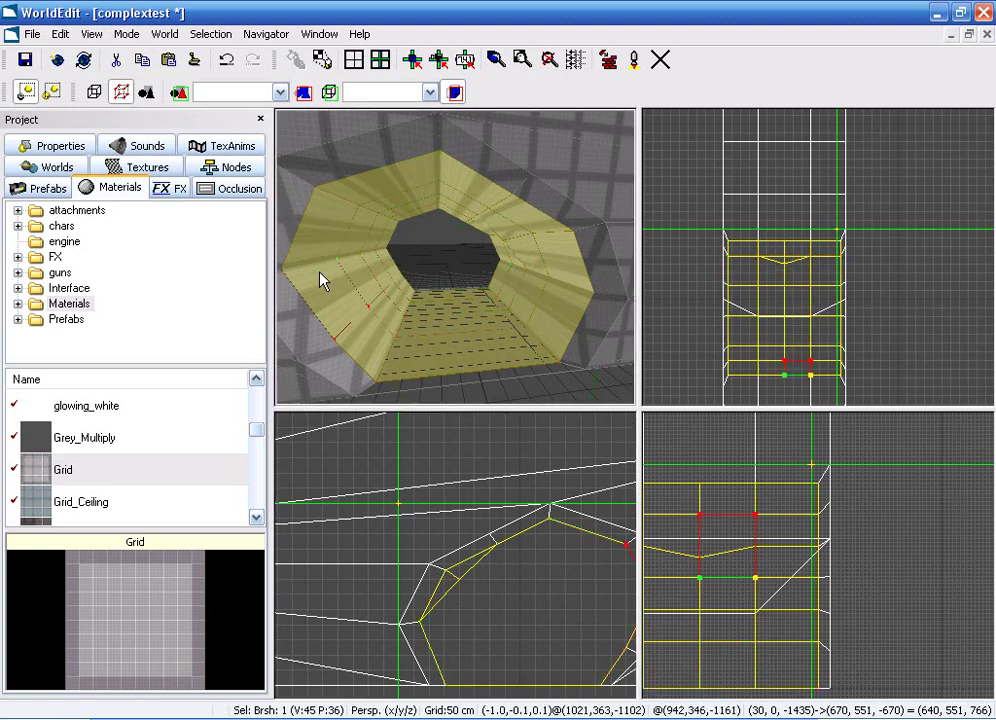
left_click(563, 558)
middle_click_drag(556, 579, 429, 577)
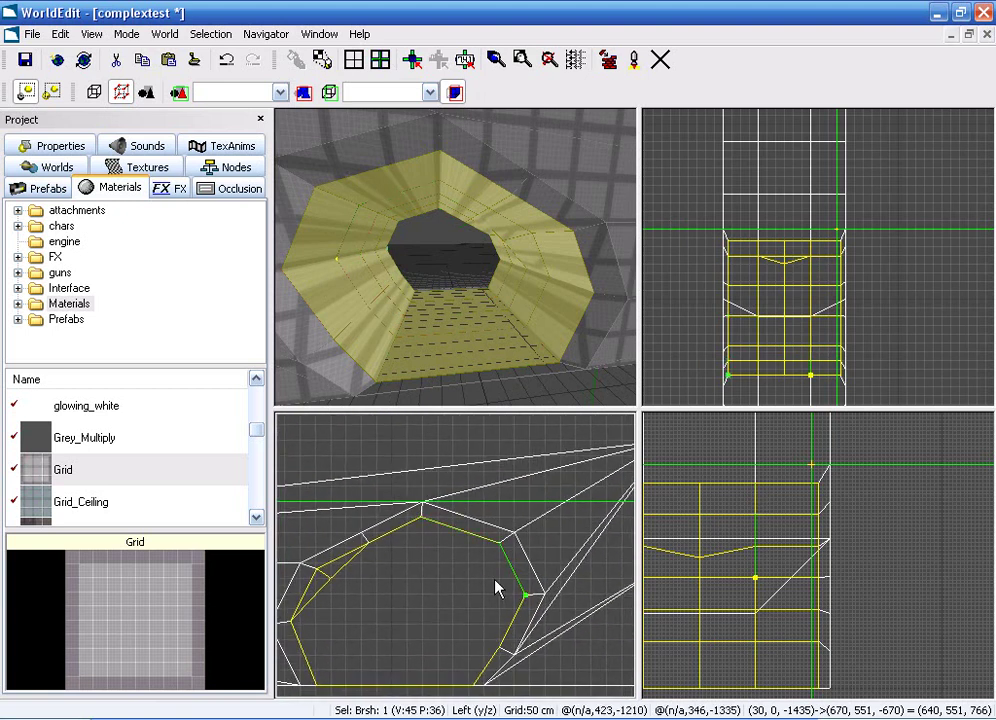
left_click_drag(516, 591, 511, 594)
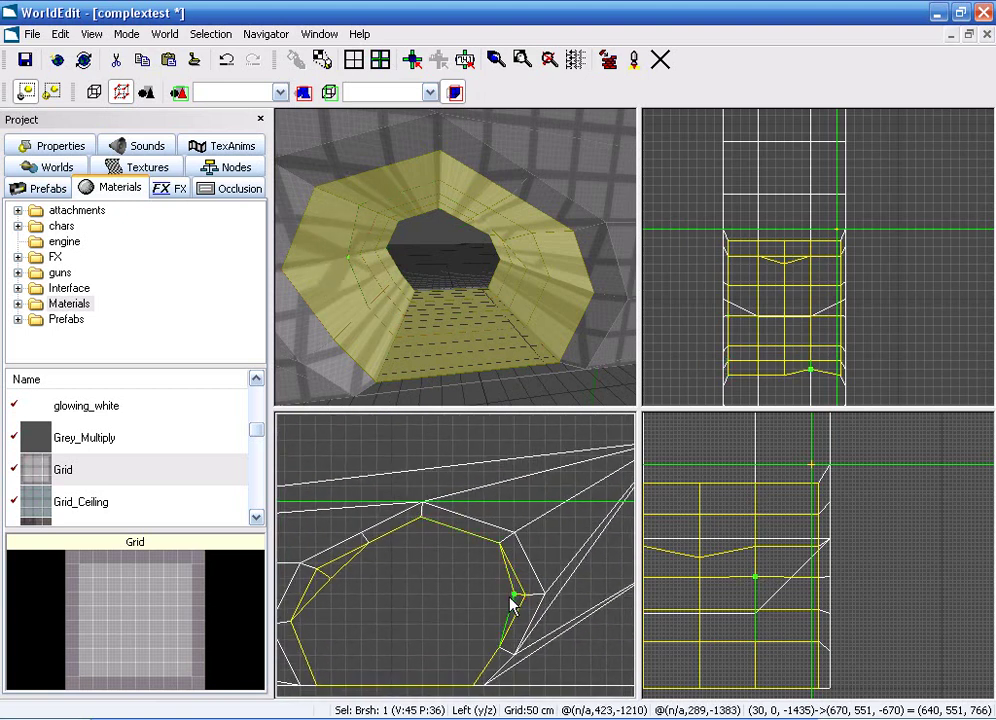
Pull the far-end vertex of the same side wall inward and upward, further than the near-end one.
middle_click_drag(470, 270, 449, 257)
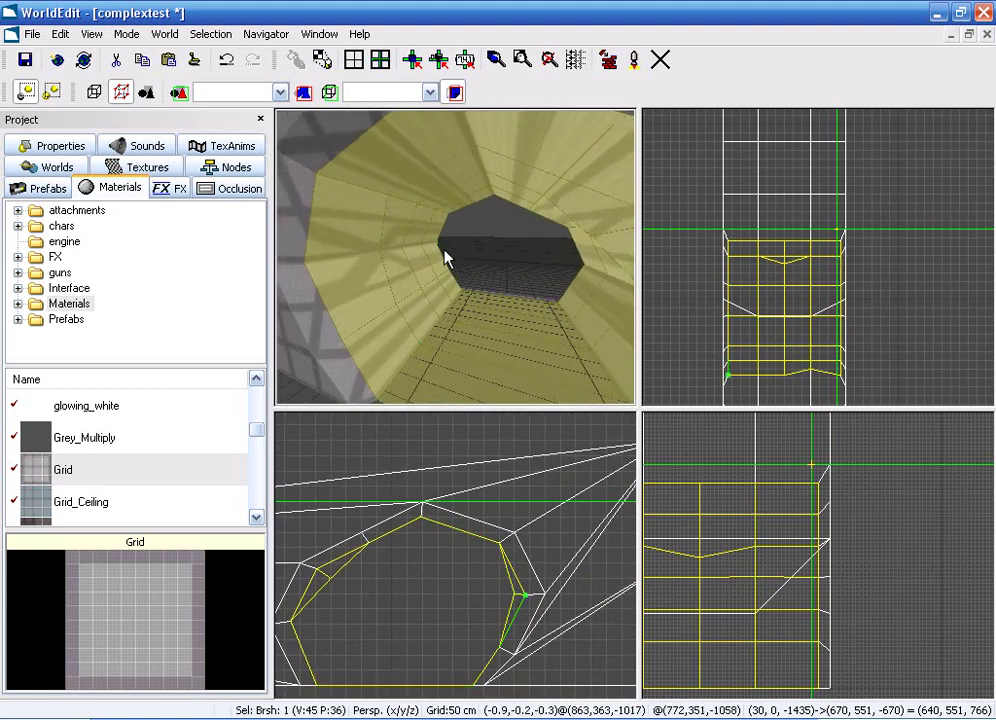
left_click(418, 247)
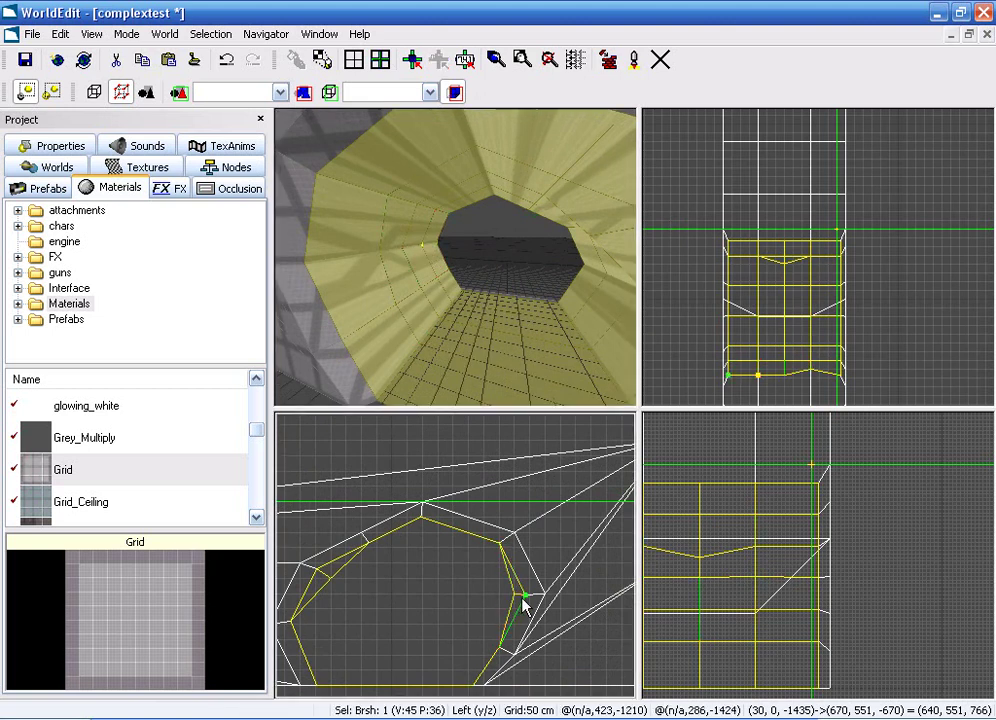
left_click_drag(523, 596, 500, 578)
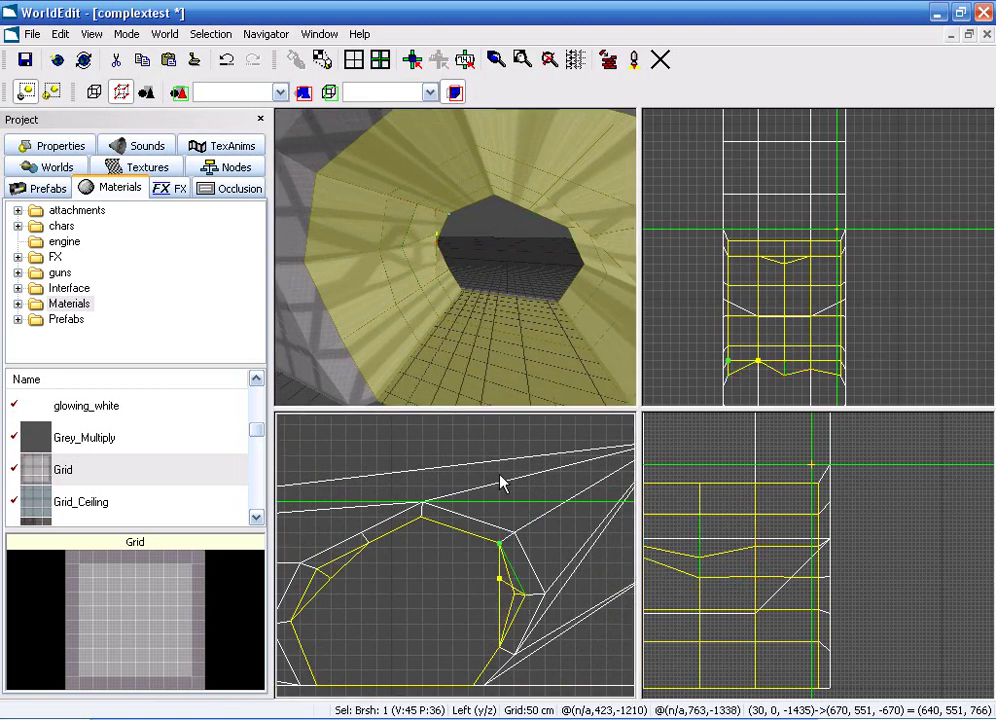
Pull the far-end vertex of that wall's floor edge inward, and the near-end floor-edge vertex inward and slightly upward.
left_click(460, 307)
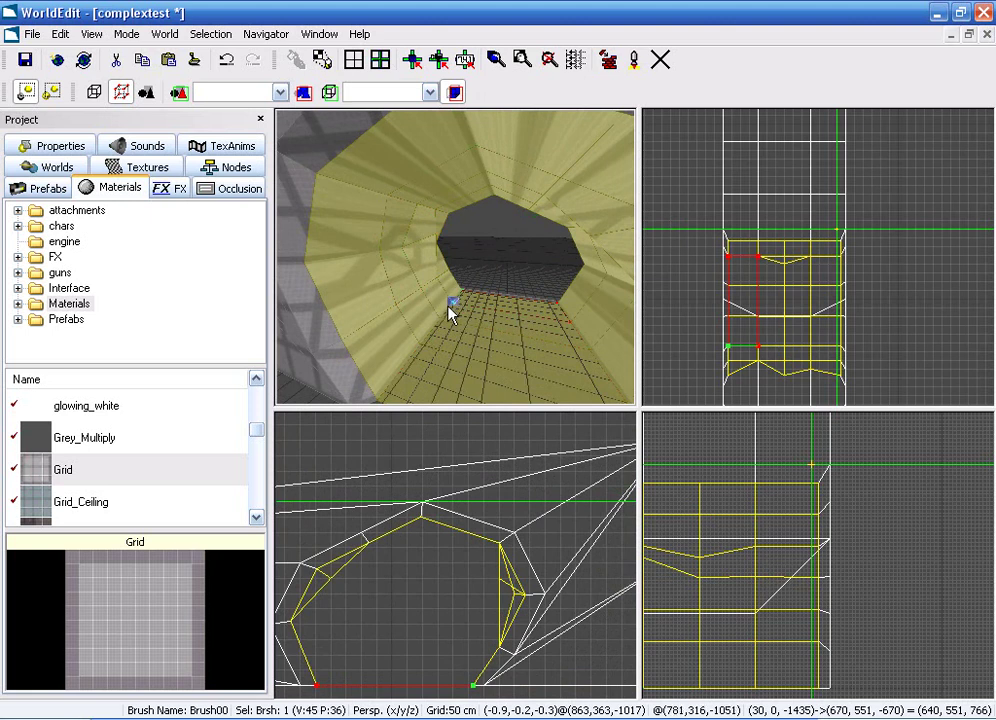
left_click(507, 634)
left_click(471, 688)
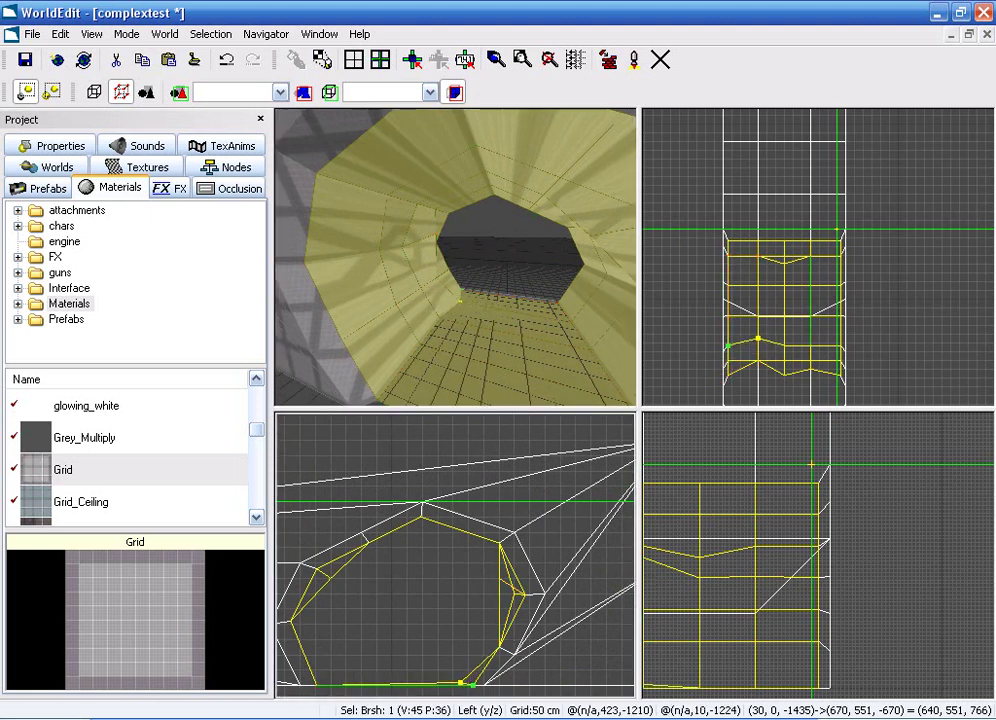
left_click(445, 356)
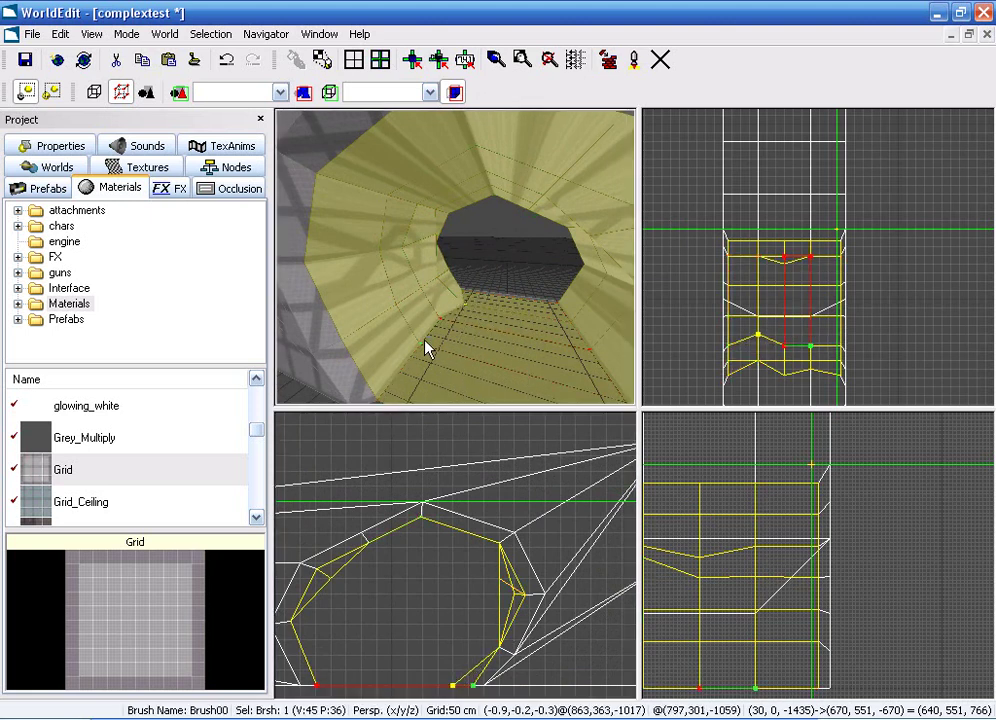
left_click(433, 463)
left_click(438, 325)
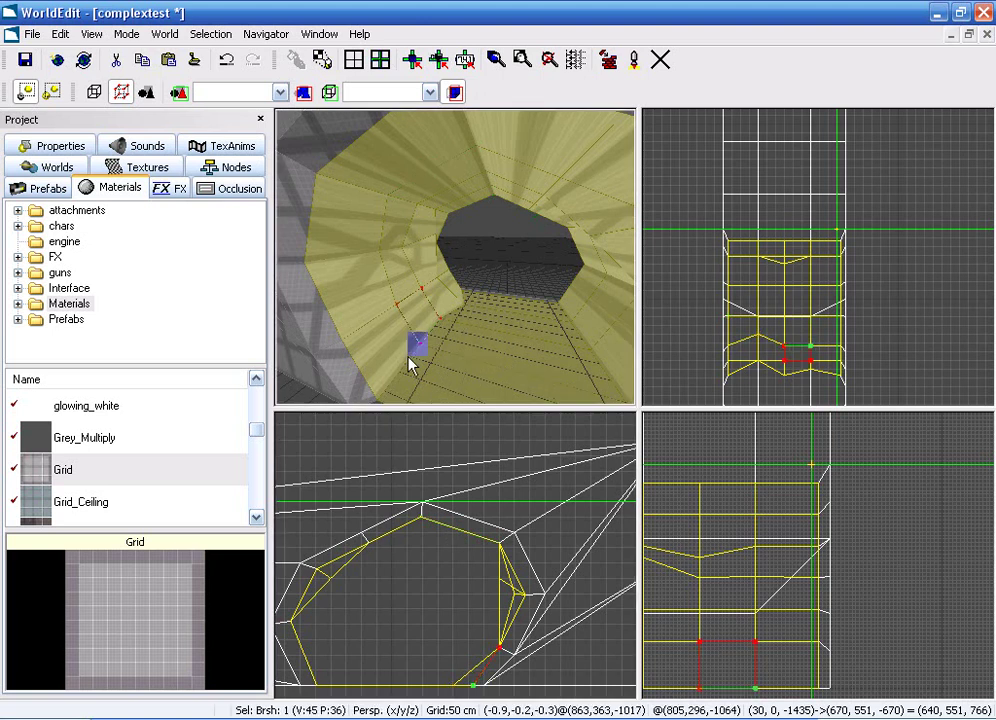
left_click(447, 686)
left_click_drag(473, 686, 460, 677)
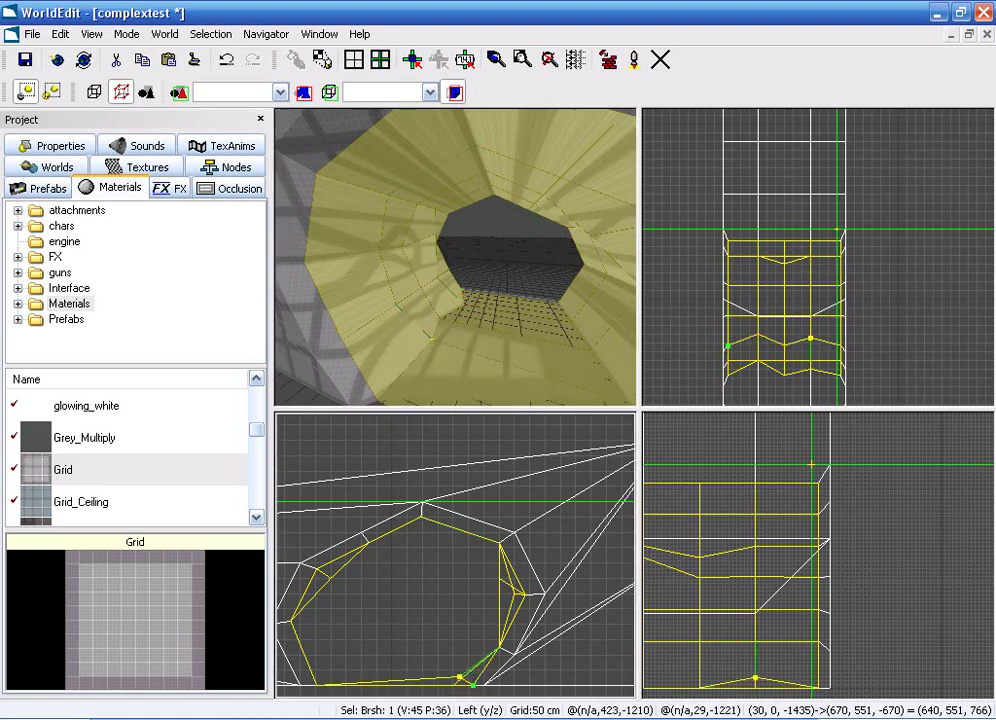
Raise the middle and one end vertex of the opposite floor edge slightly upward and inward.
right_click_drag(471, 391, 540, 278)
left_click(531, 284)
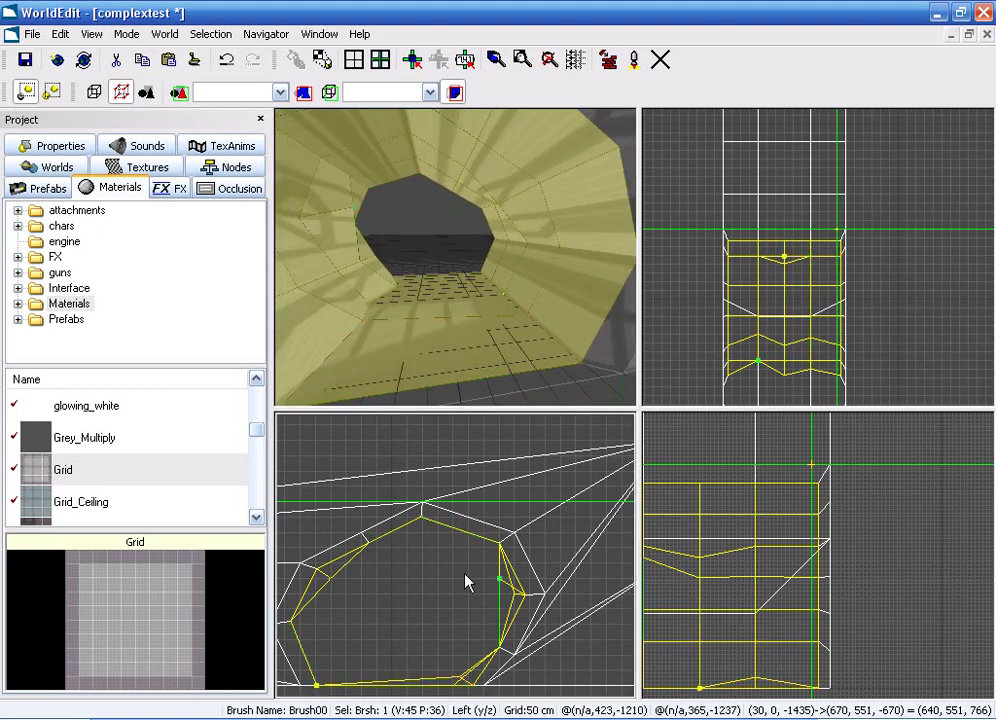
mouse_move(318, 686)
left_mouse_down()
mouse_move(335, 684)
mouse_move(327, 667)
mouse_move(327, 680)
left_mouse_up()
right_click_drag(522, 325, 358, 350)
mouse_move(455, 257)
right_mouse_down()
mouse_move(412, 240)
mouse_move(456, 257)
right_mouse_up()
left_click(456, 257)
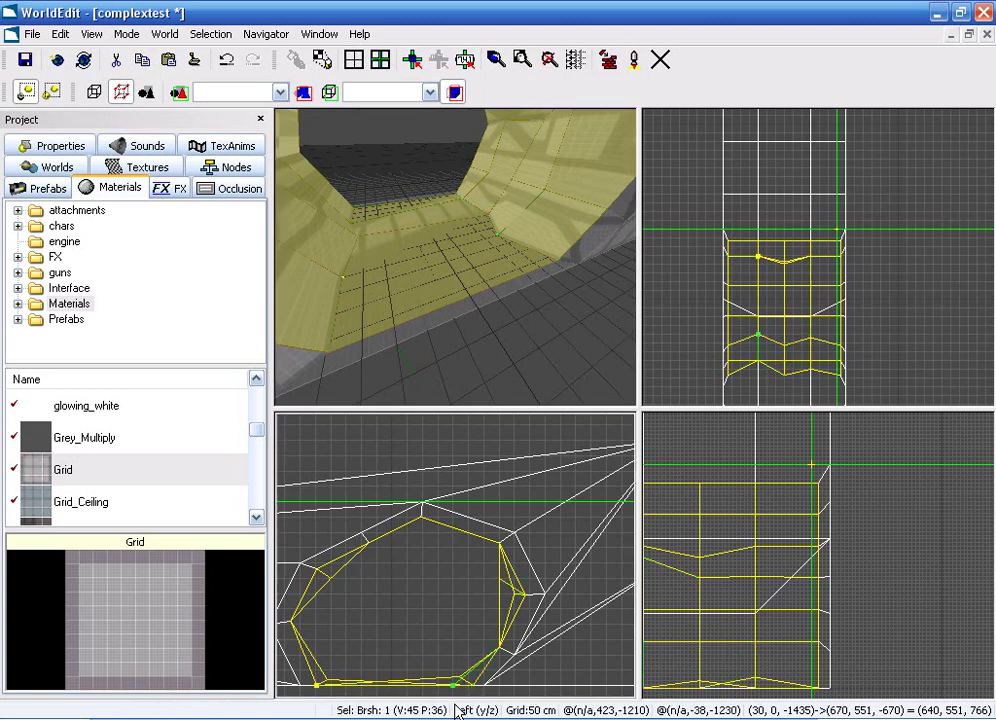
left_click_drag(311, 687, 319, 679)
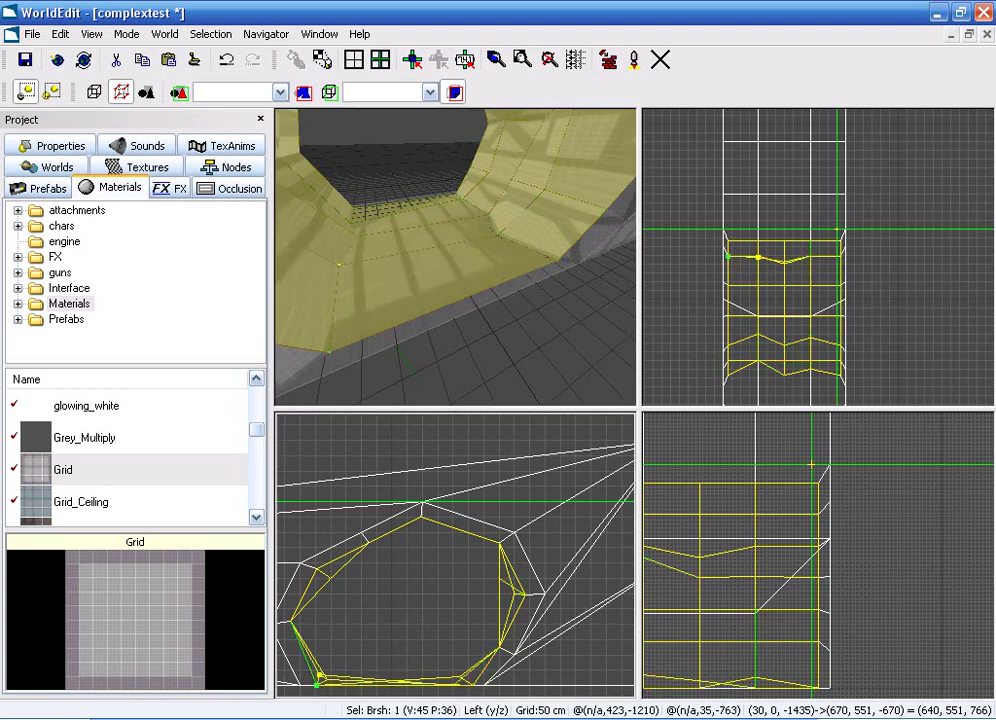
Lower two vertices on the tunnel's ceiling ridge, and shift the middle one further sideways and down.
right_click_drag(507, 309, 466, 211)
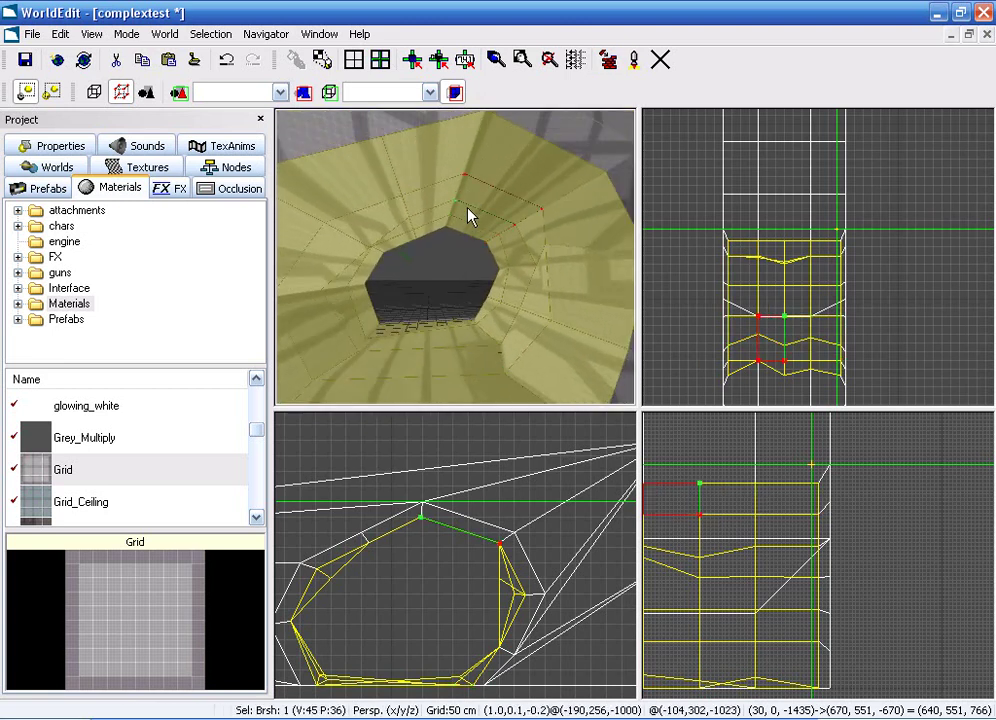
left_click(451, 209)
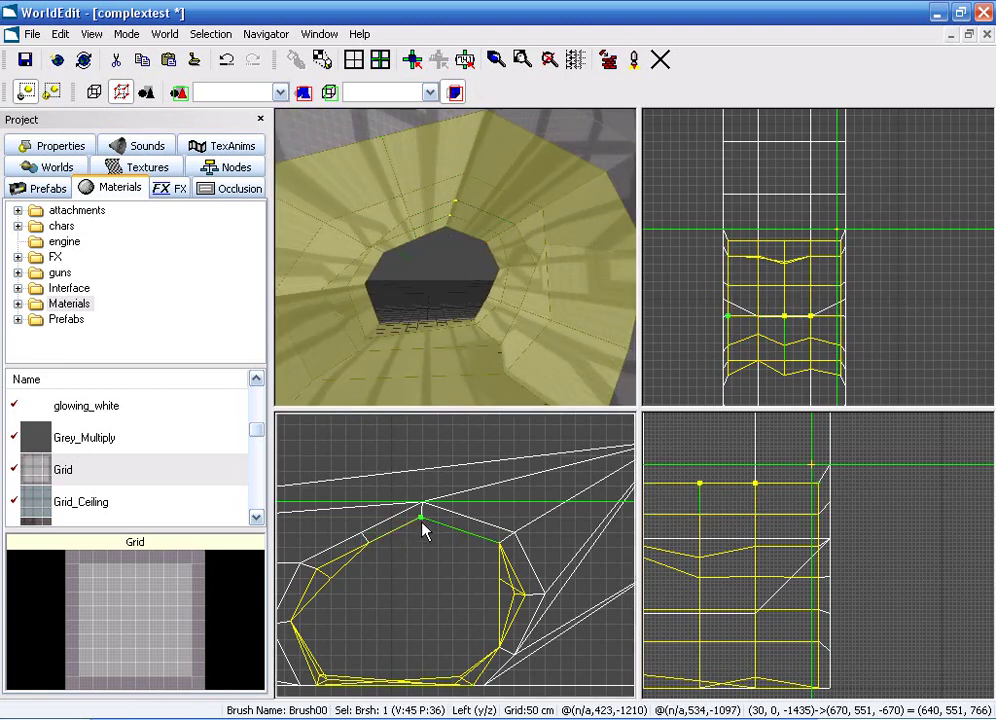
left_click_drag(422, 523, 425, 532)
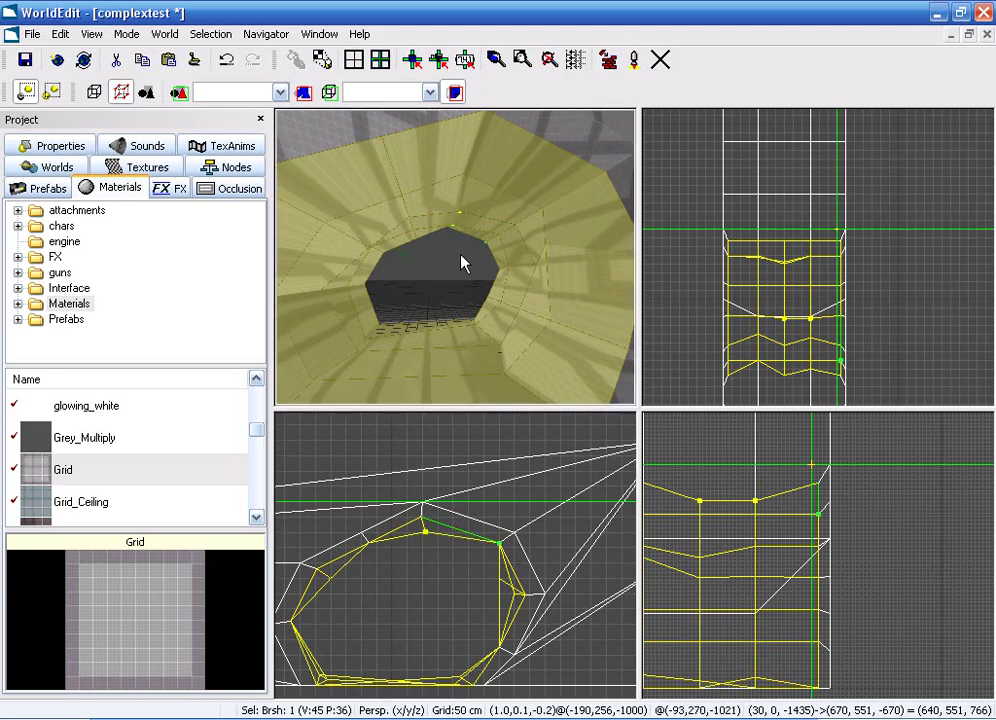
left_click(456, 214)
left_click_drag(425, 532, 410, 538)
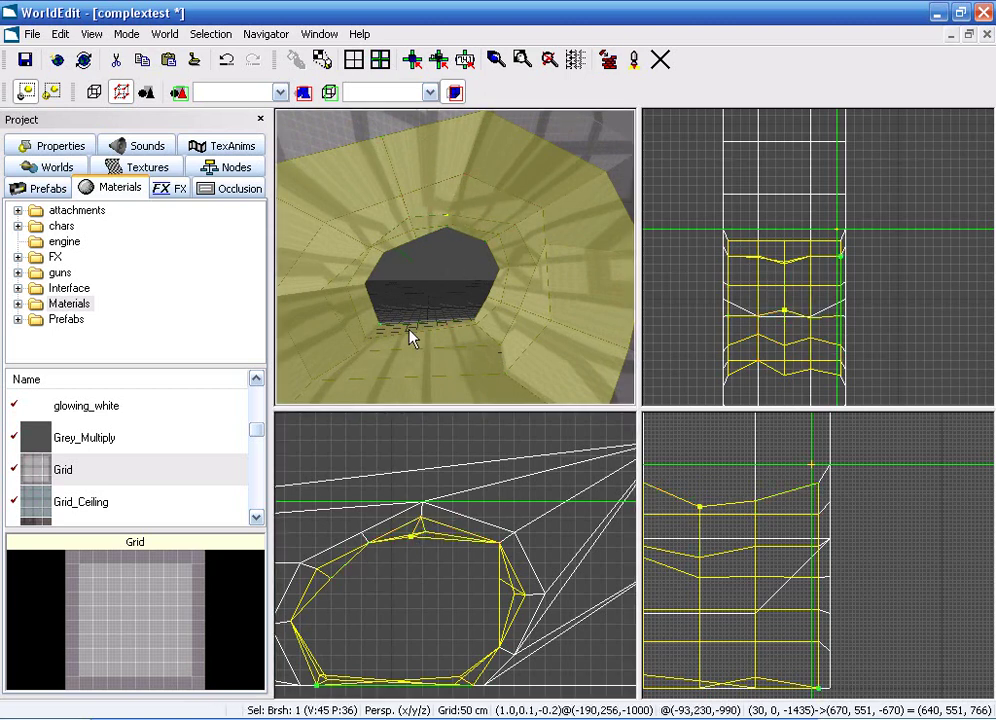
Push one side wall vertex slightly outward and pull two vertices midway up the opposite wall further inward.
right_click_drag(388, 310, 401, 268)
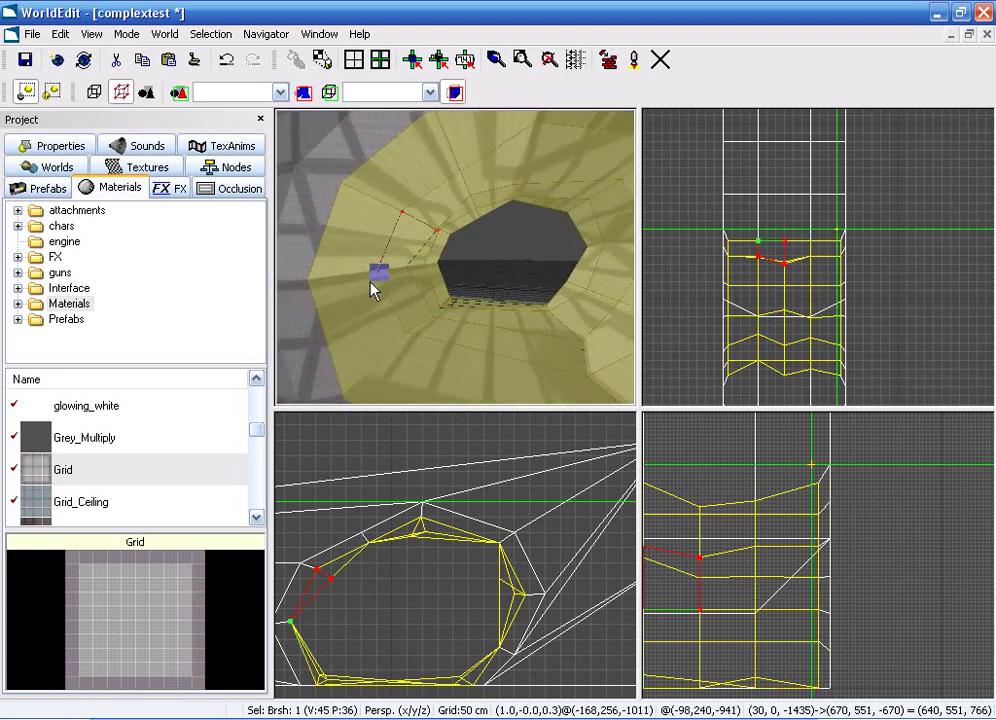
left_click(331, 578)
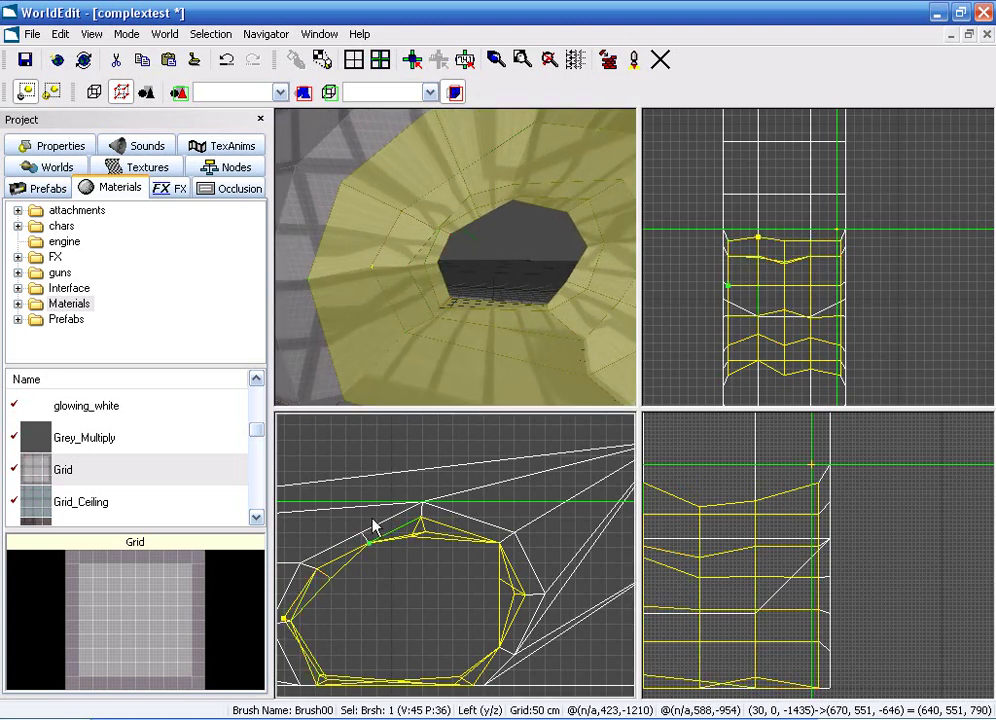
right_click_drag(408, 371, 456, 329)
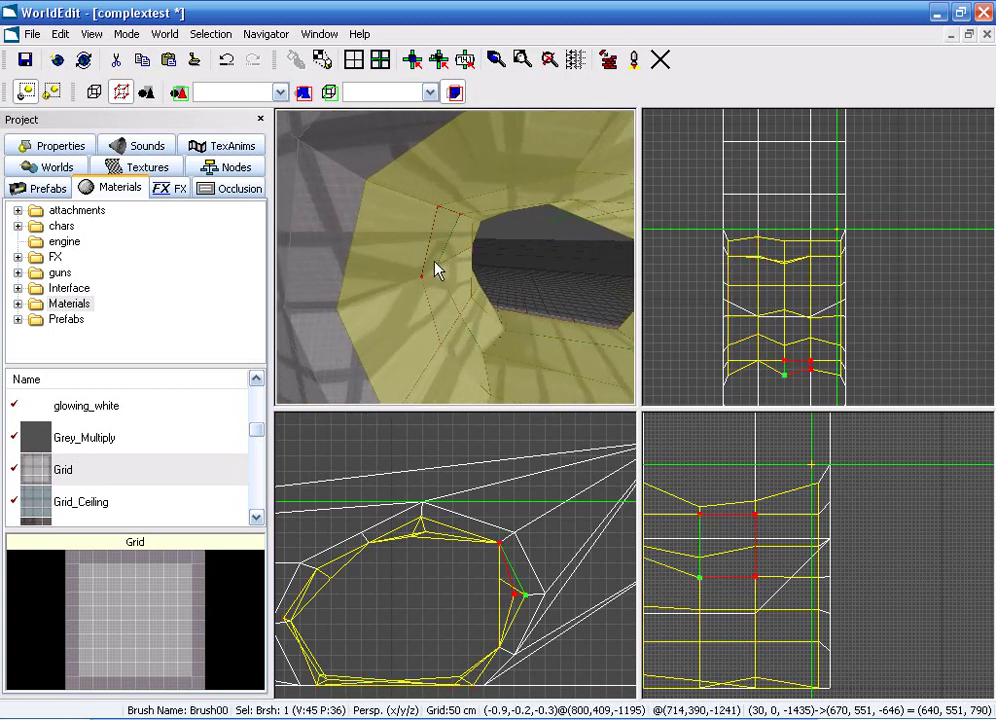
left_click(510, 592)
mouse_move(524, 598)
left_mouse_down()
mouse_move(494, 587)
mouse_move(495, 577)
mouse_move(485, 588)
left_mouse_up()
key("Escape")
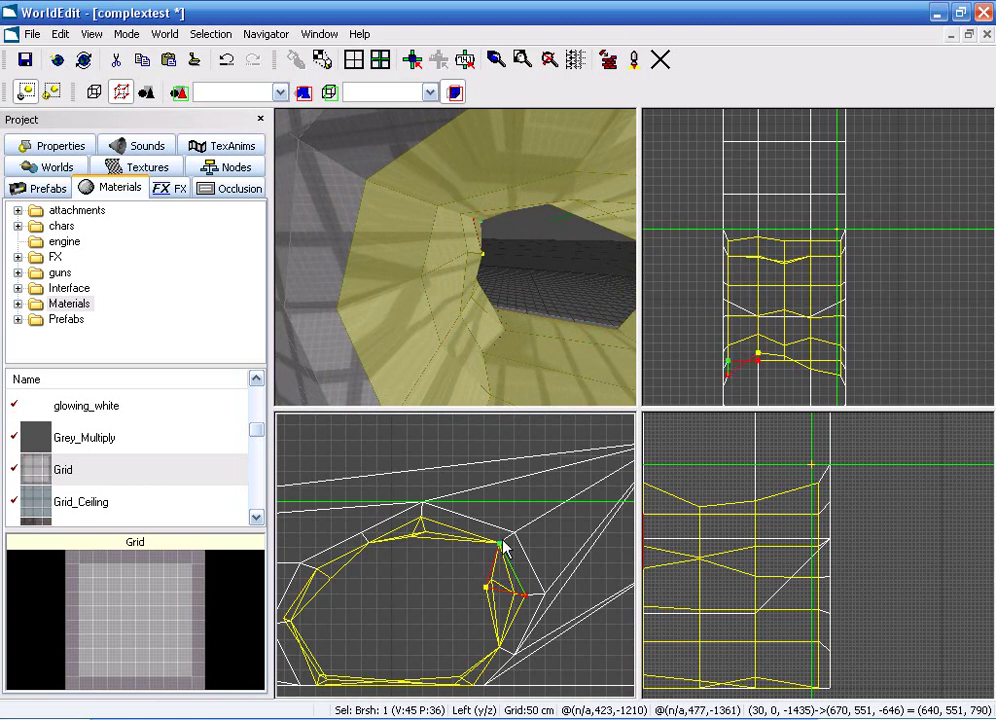
Switch from geometry editing back to brush mode and reselect the roughened tunnel brush.
key("o")
key("Escape")
left_click_drag(516, 342, 540, 385)
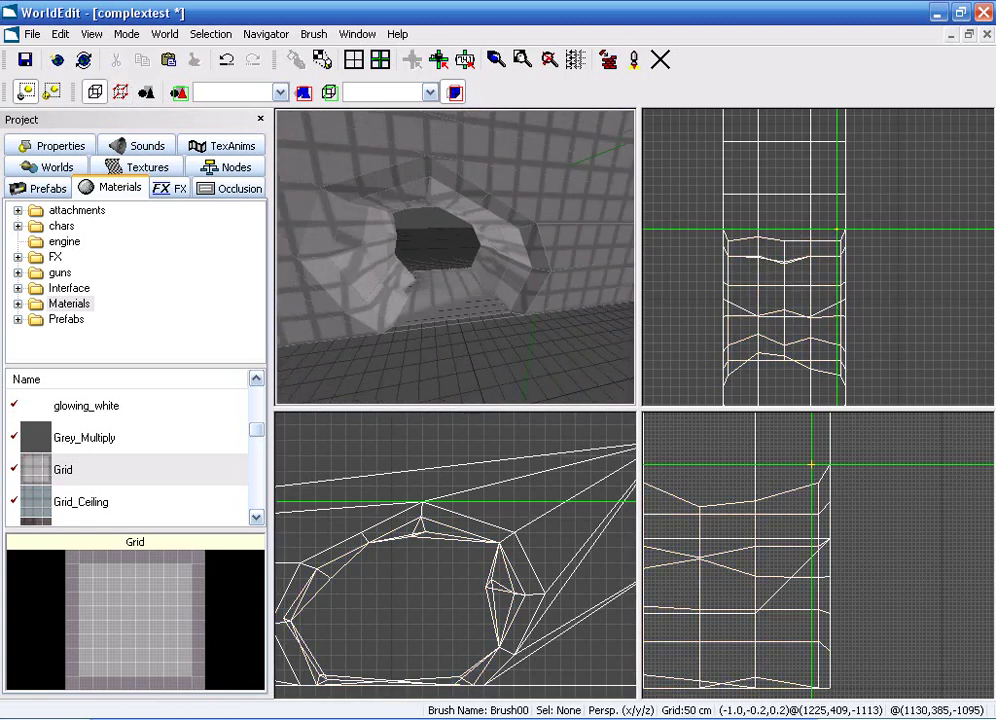
left_click(460, 300)
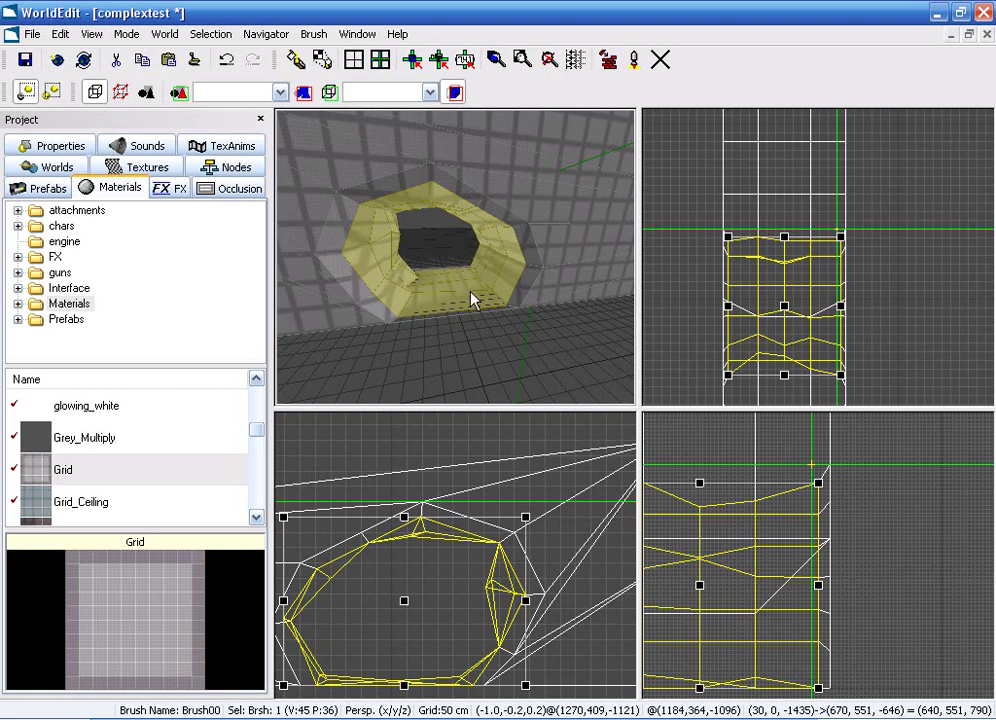
left_click_drag(443, 312, 359, 264)
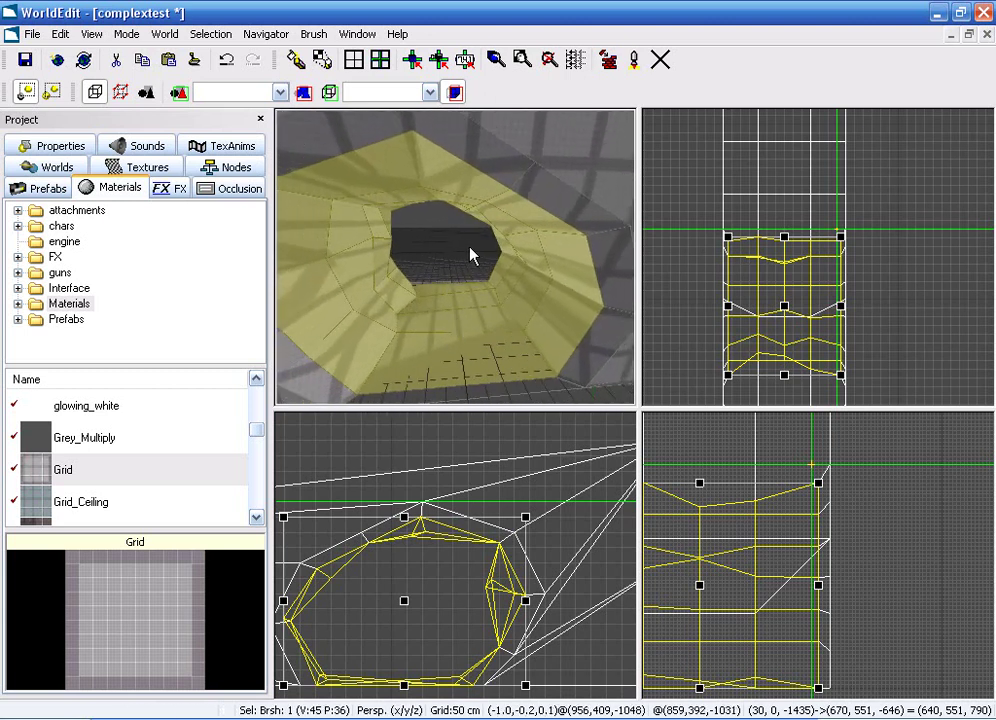
Separate the tunnel brush into individual polygons, select the four floor polygons and join them into a single brush.
key("shift+s")
left_click_drag(444, 264, 479, 378)
left_click(462, 336)
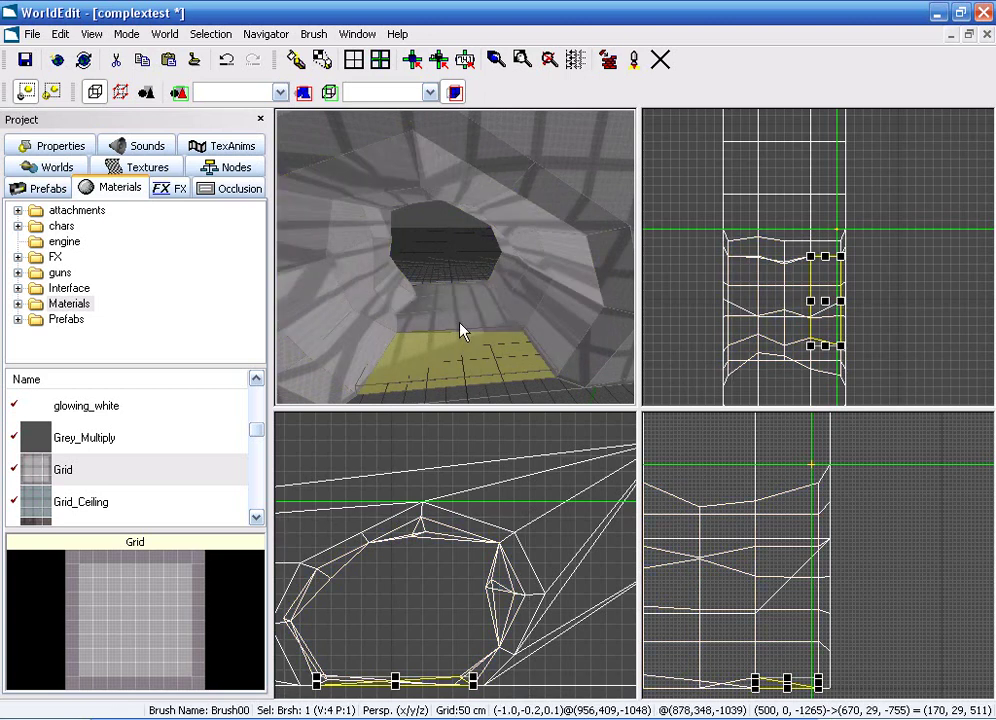
left_click(453, 311, "ctrl")
left_click(456, 296, "ctrl")
left_click(455, 302, "ctrl")
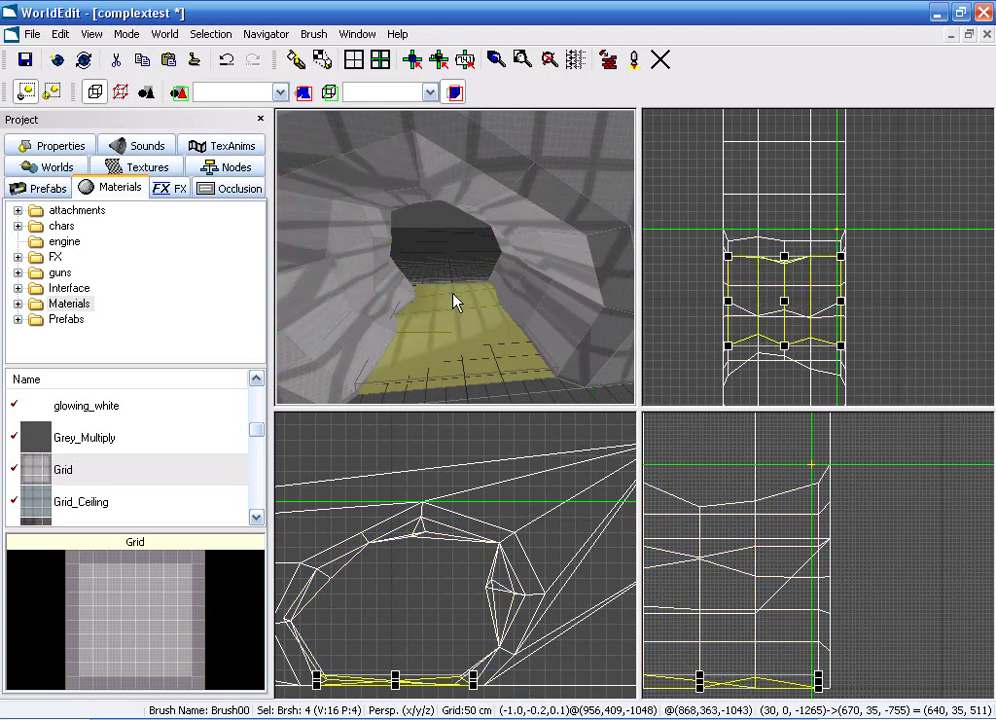
key("j")
key("g")
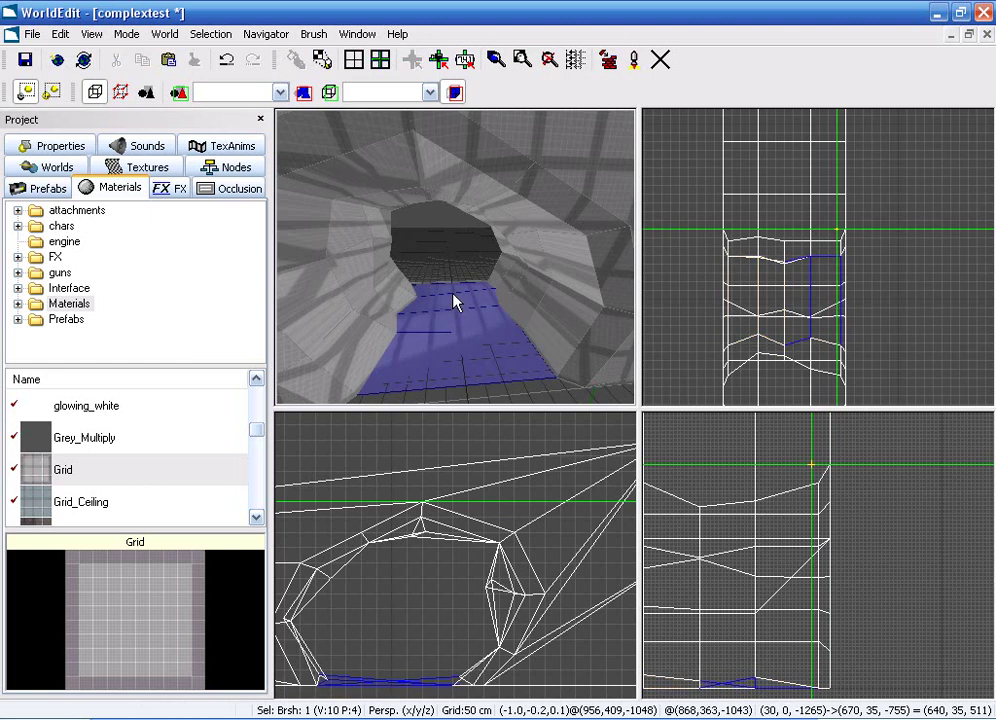
Unfreeze all objects and select the joined floor brush.
left_click(211, 34)
left_click(216, 240)
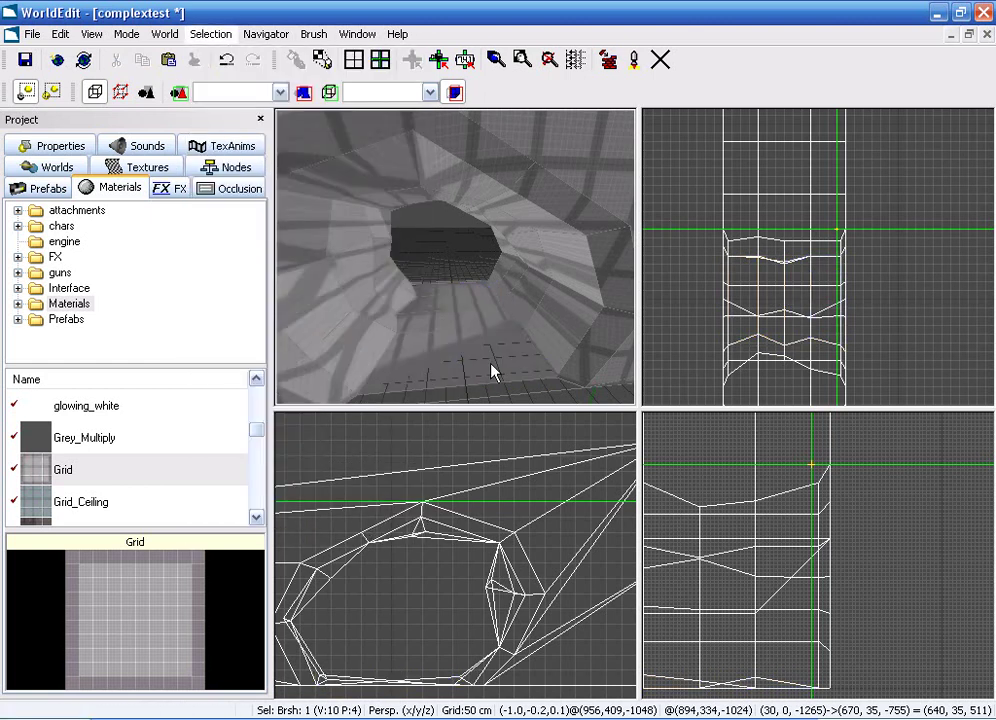
left_click(494, 372)
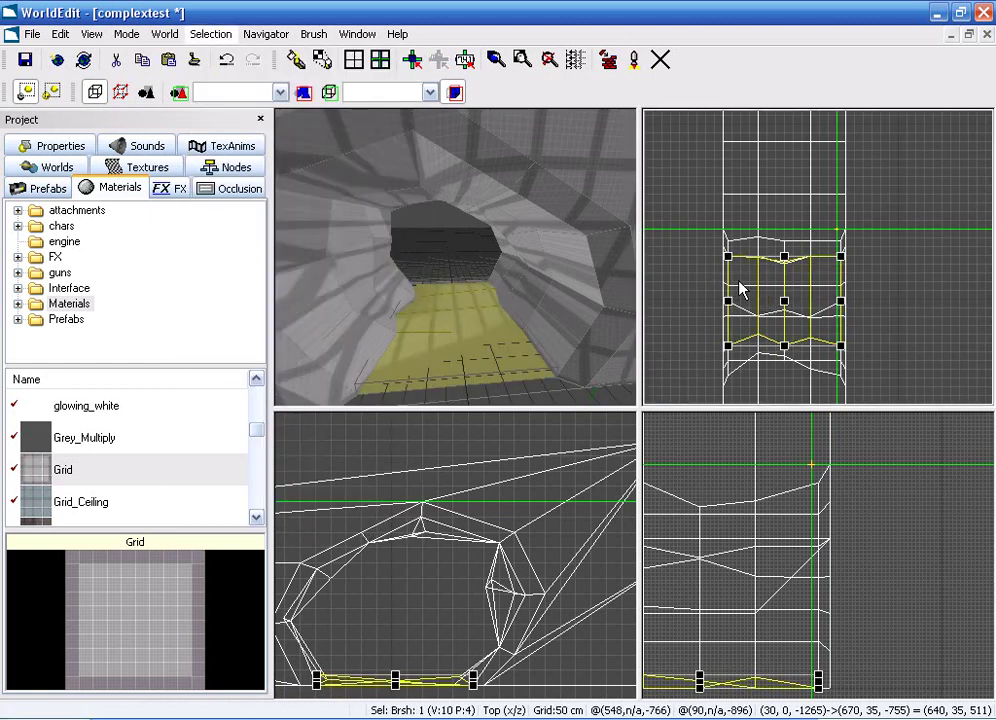
Split the floor brush along the tunnel's length at Z -900, proceeding without a cap.
key("o")
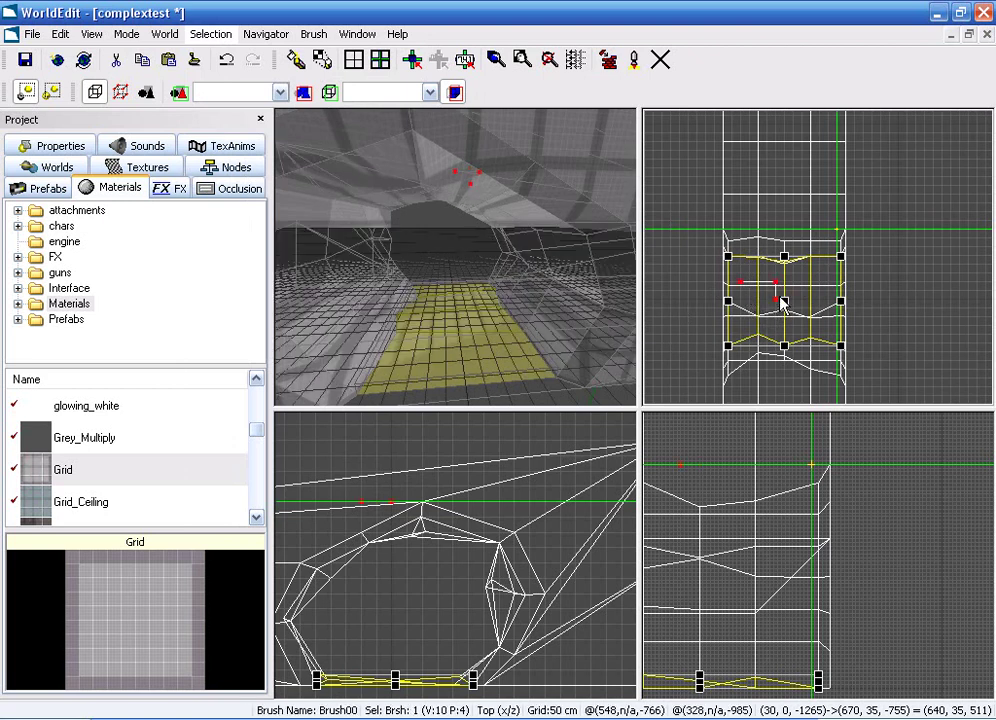
left_click(877, 285)
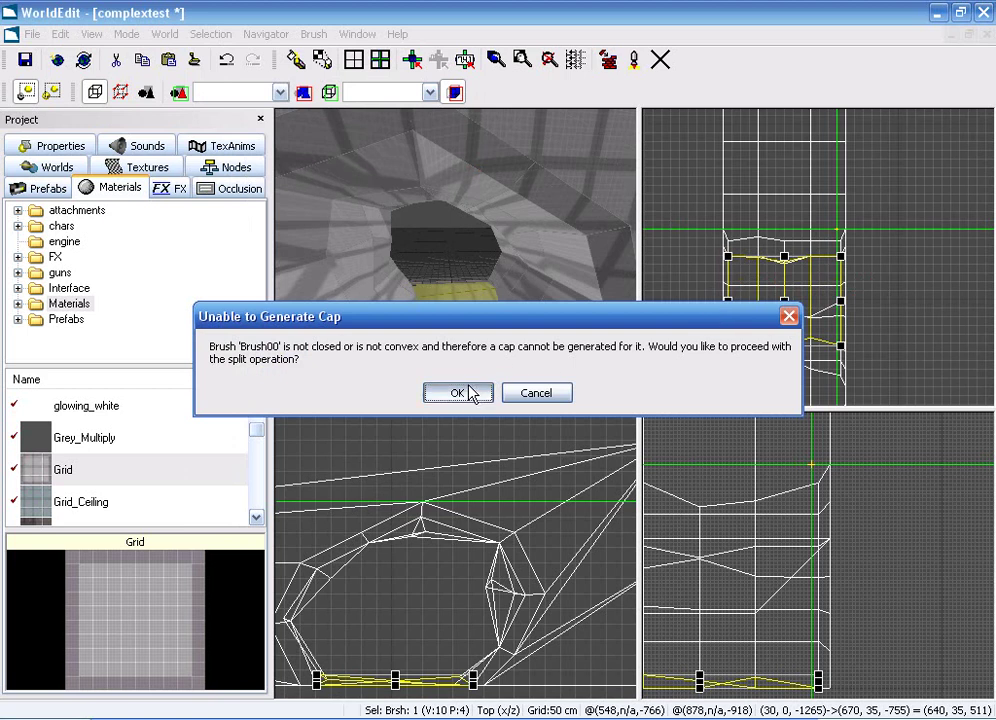
left_click(452, 393)
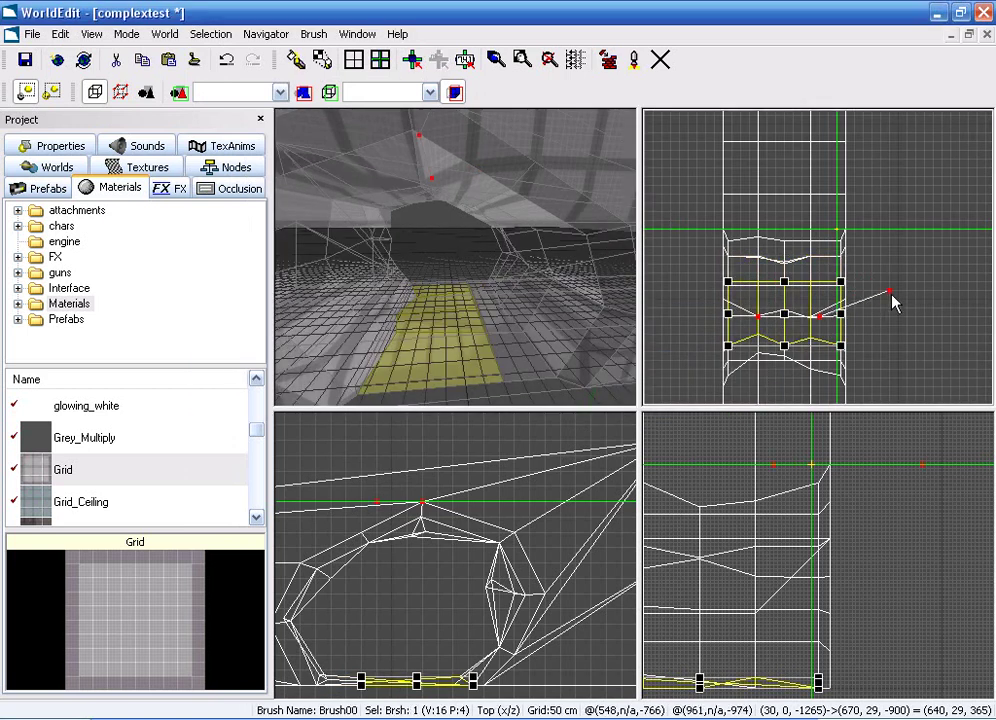
Split the floor brush again along the tunnel's length at Z -1100 and join the three resulting floor strips into a single brush.
left_click(894, 298)
left_click(468, 393)
left_click(471, 349)
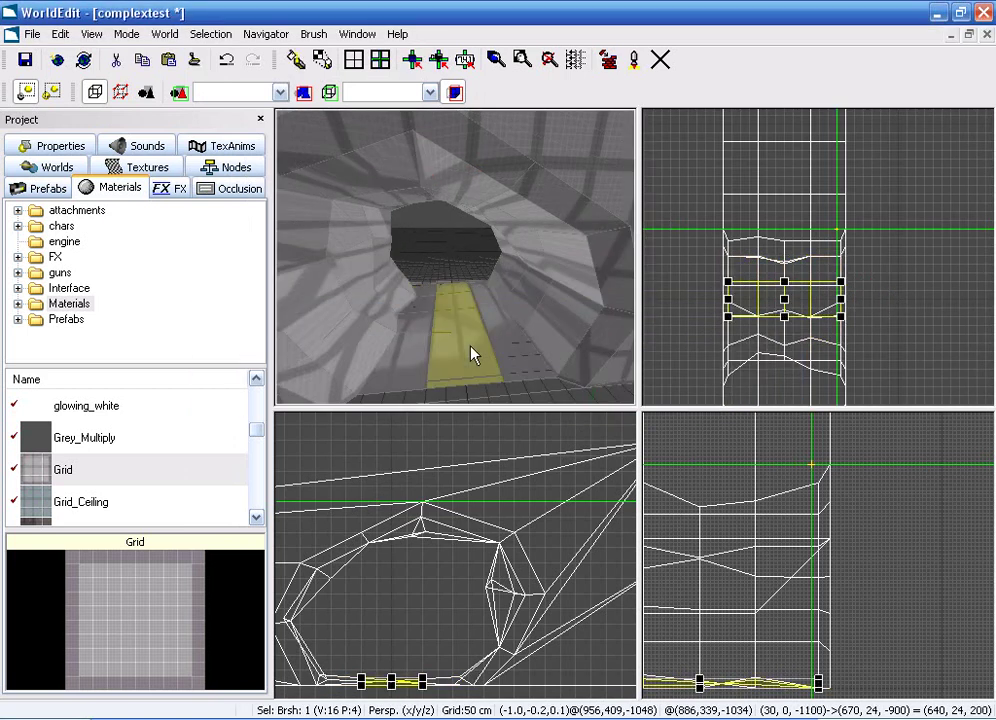
left_click(418, 350, "shift")
left_click(520, 352, "shift")
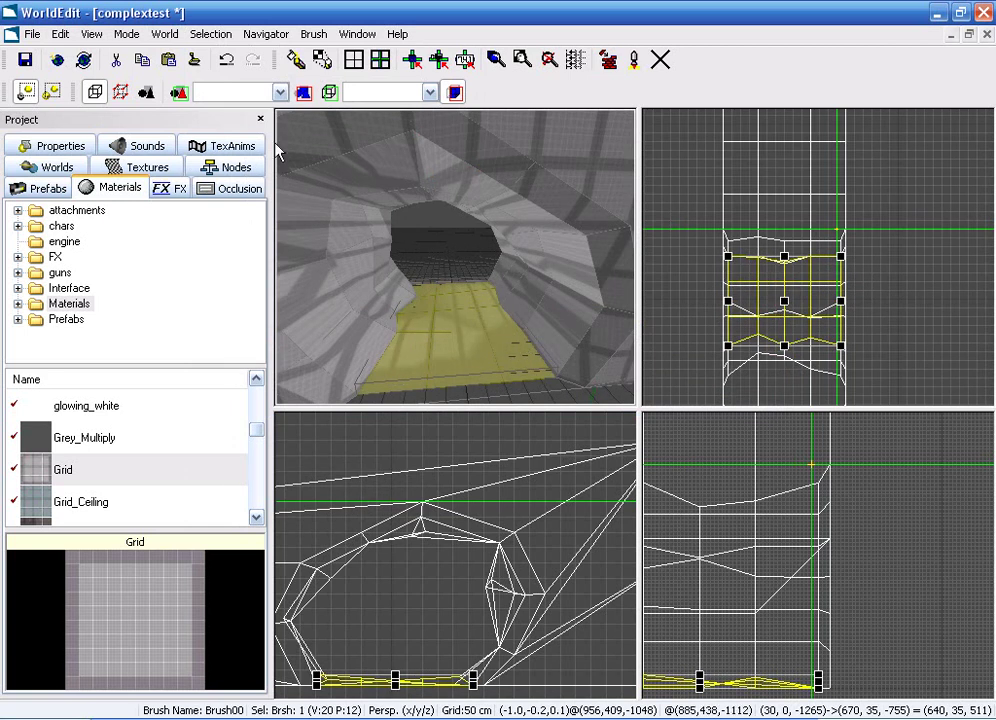
Lower the six interior vertices of the joined floor brush in geometry mode, return to brush mode and clear the selection.
left_click(120, 92)
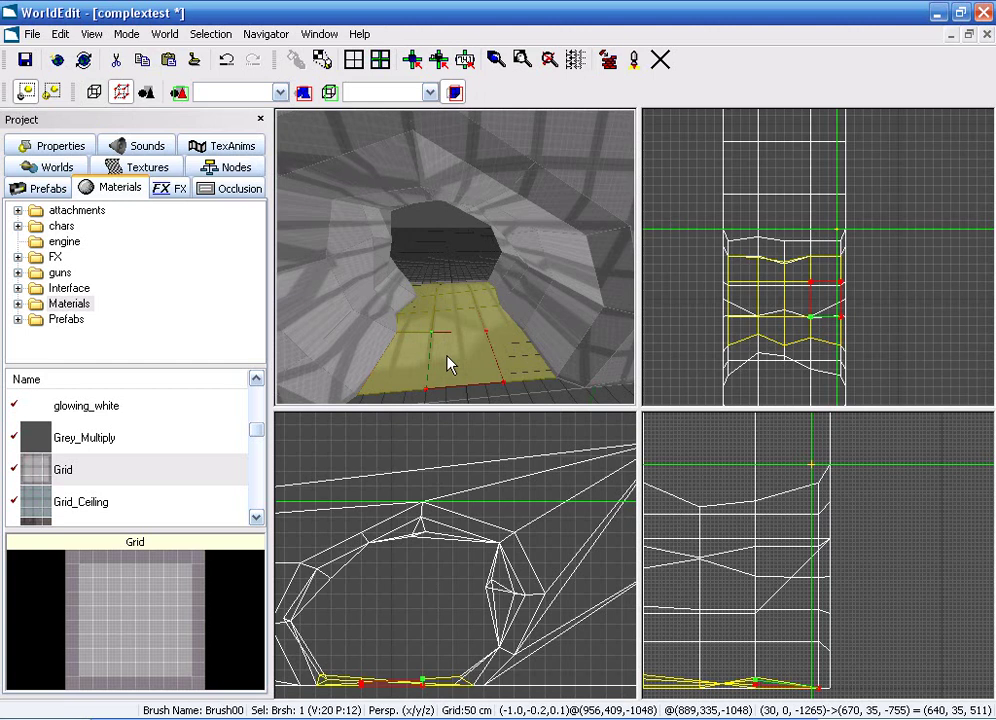
mouse_move(453, 350)
left_mouse_down()
mouse_move(427, 317)
mouse_move(423, 291)
left_mouse_up()
left_click_drag(497, 355, 465, 305)
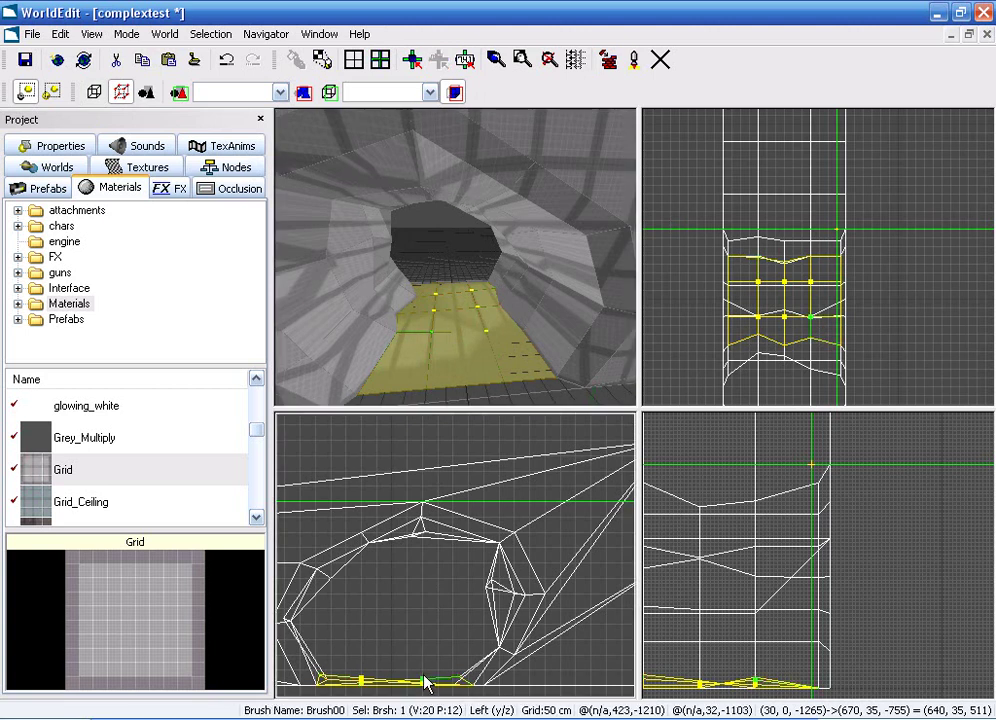
left_click_drag(424, 685, 424, 697)
key("ctrl+b")
key("Escape")
Set the grid to 10 m, select a single lower wall polygon inside the tunnel and examine the tunnel from its entrance.
mouse_move(487, 336)
right_mouse_down()
mouse_move(456, 260)
mouse_move(440, 260)
mouse_move(436, 215)
mouse_move(462, 225)
mouse_move(448, 243)
mouse_move(455, 257)
right_mouse_up()
key("plus")
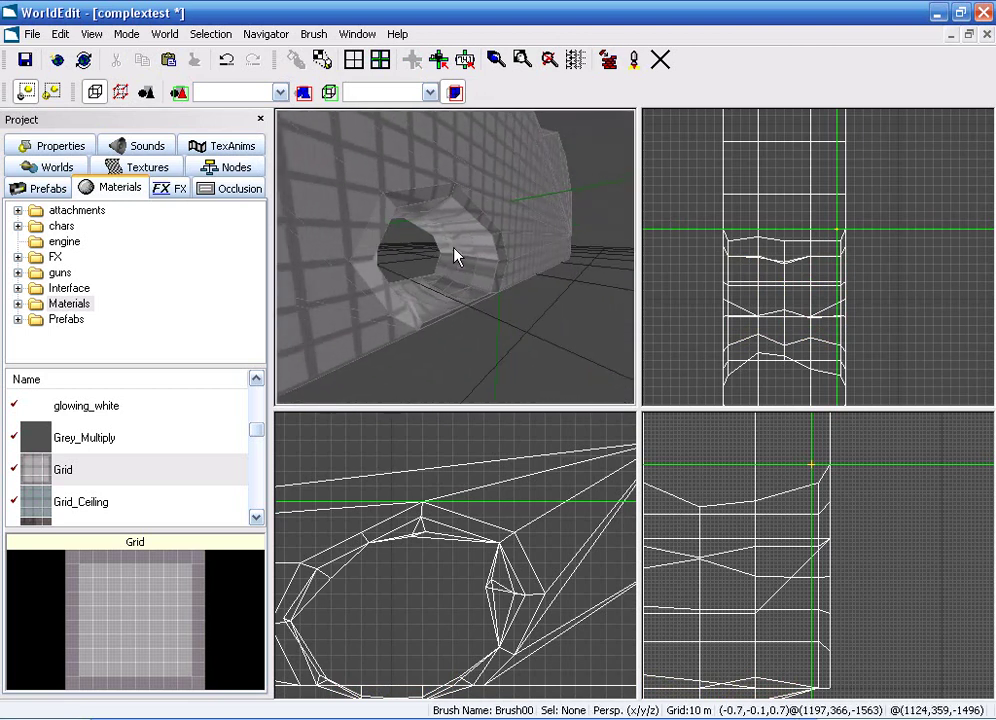
left_click(468, 280)
left_click(456, 291)
left_click(463, 278)
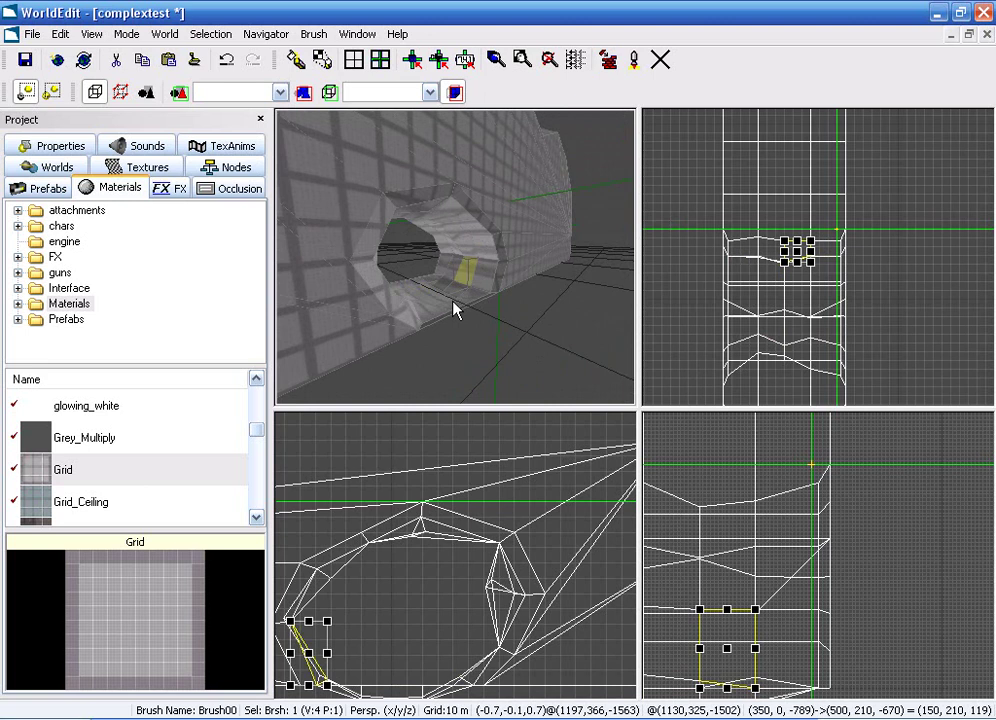
mouse_move(453, 301)
right_mouse_down()
mouse_move(520, 230)
mouse_move(453, 301)
right_mouse_up()
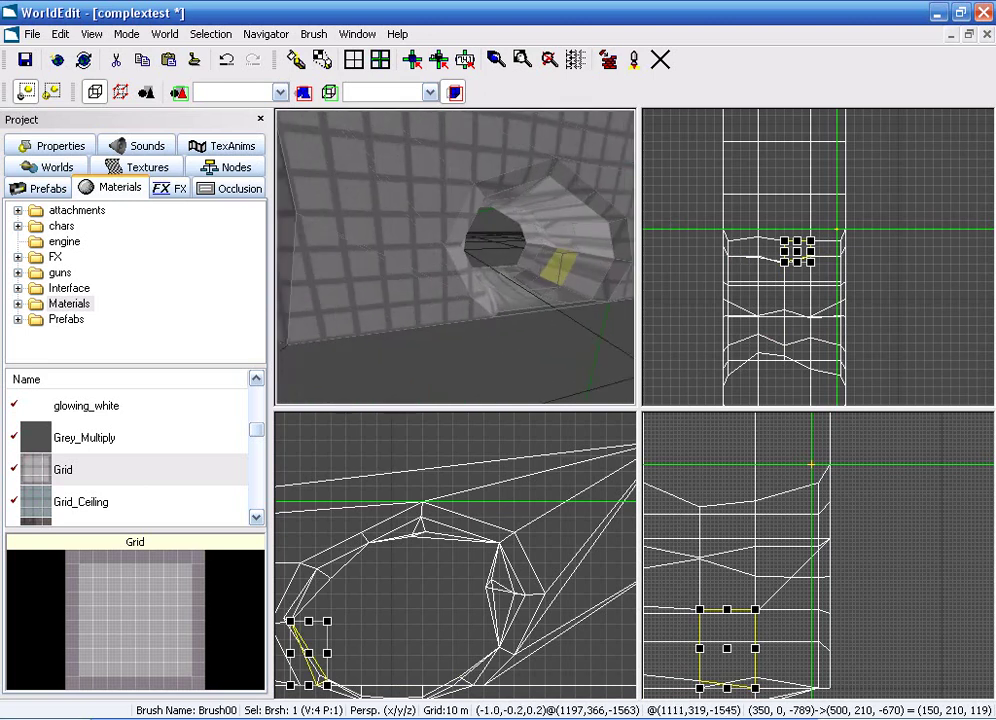
middle_click_drag(453, 301, 500, 285)
right_click_drag(500, 285, 456, 258)
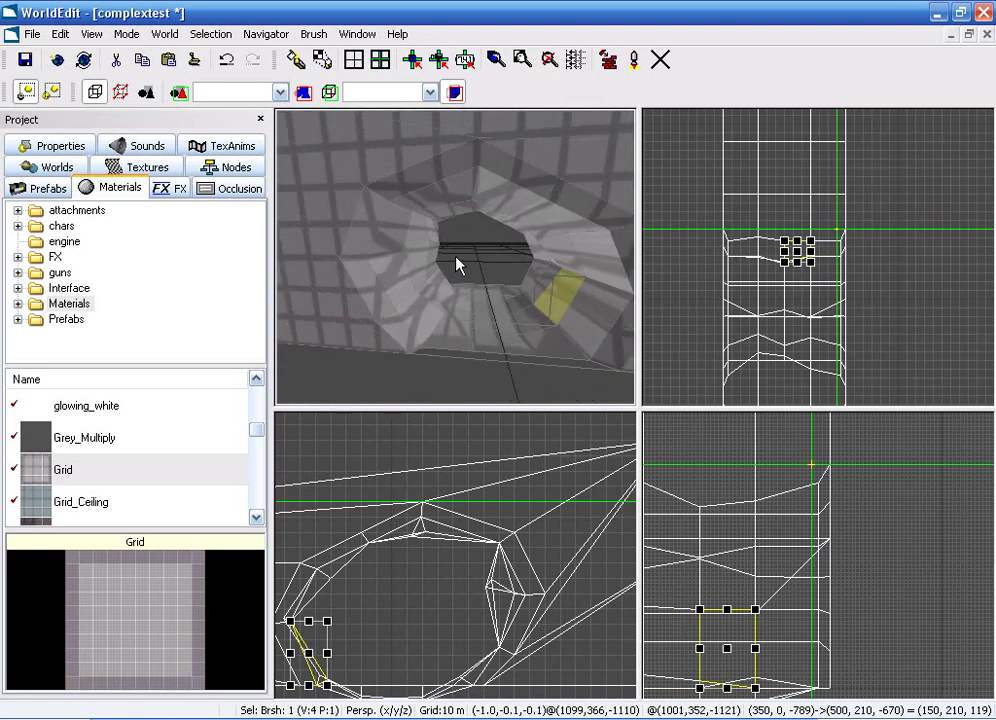